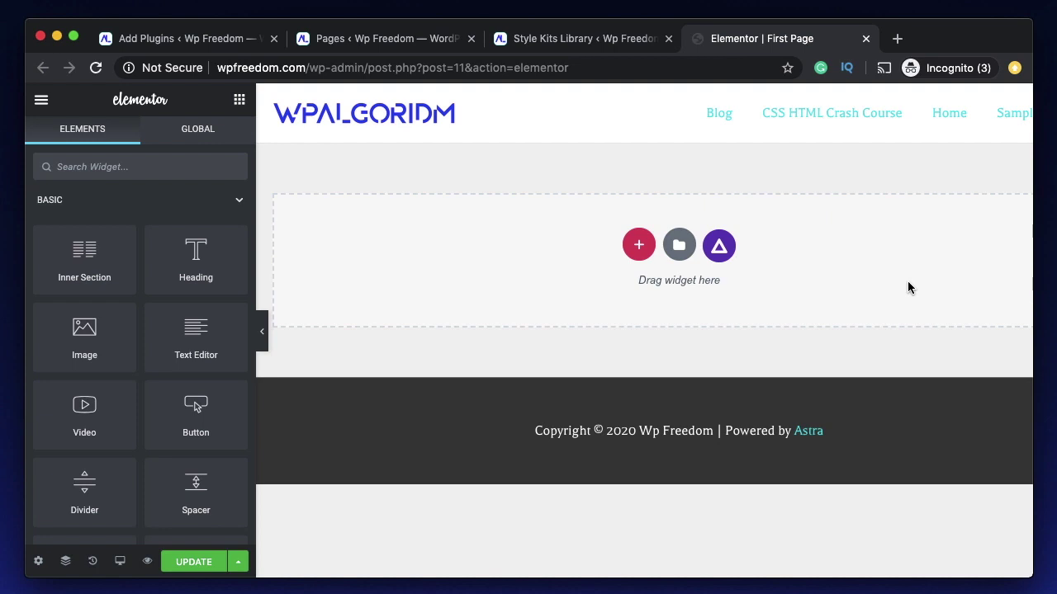
# - Check the Style Kits for Elementor plugin listing, return to the First Page editor and add a Heading widget to the page
pyautogui.click(162, 42)
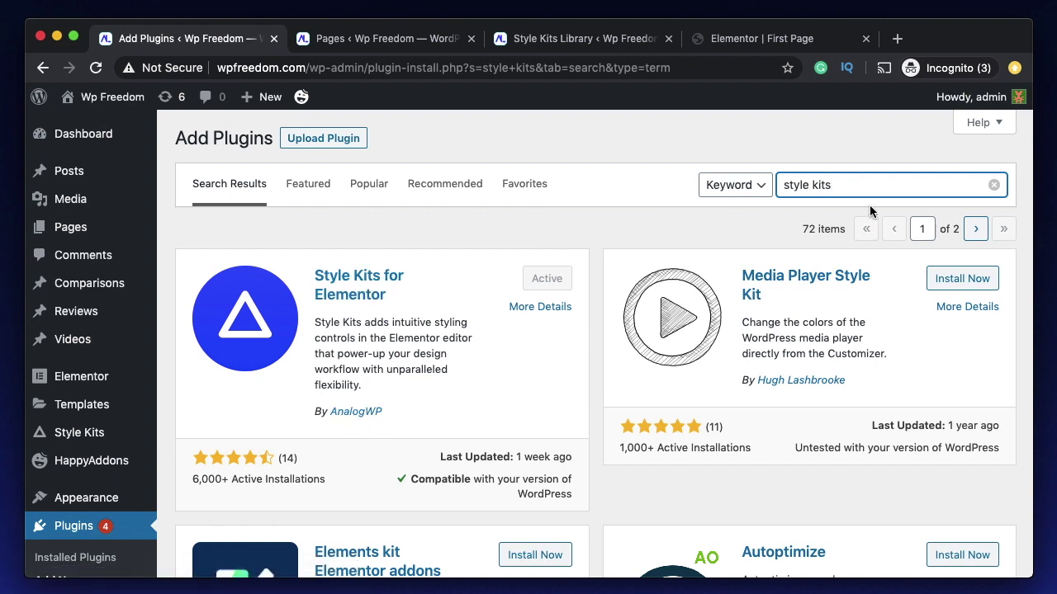
pyautogui.click(764, 41)
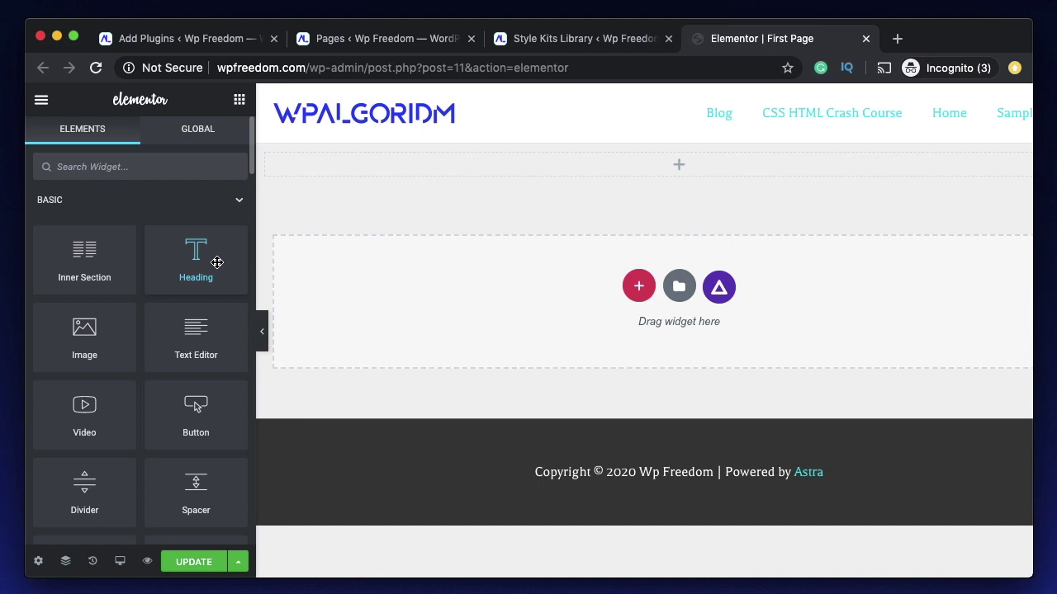
pyautogui.moveTo(216, 263); pyautogui.dragTo(521, 159)
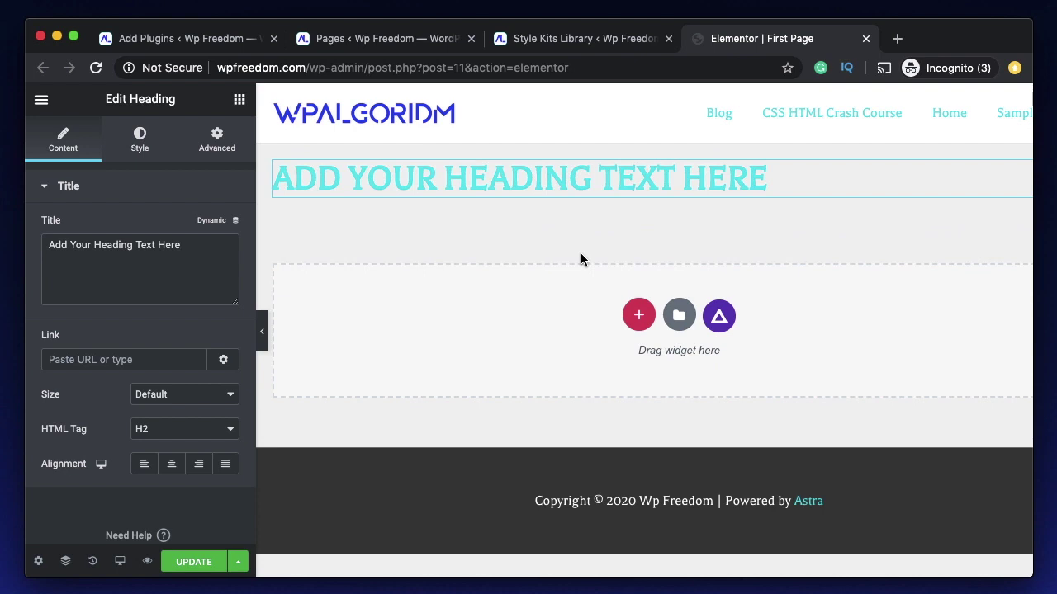
# - Add a Button widget in a new section below the heading and open the button's style settings
pyautogui.click(232, 99)
pyautogui.scroll(-3, 162, 366)
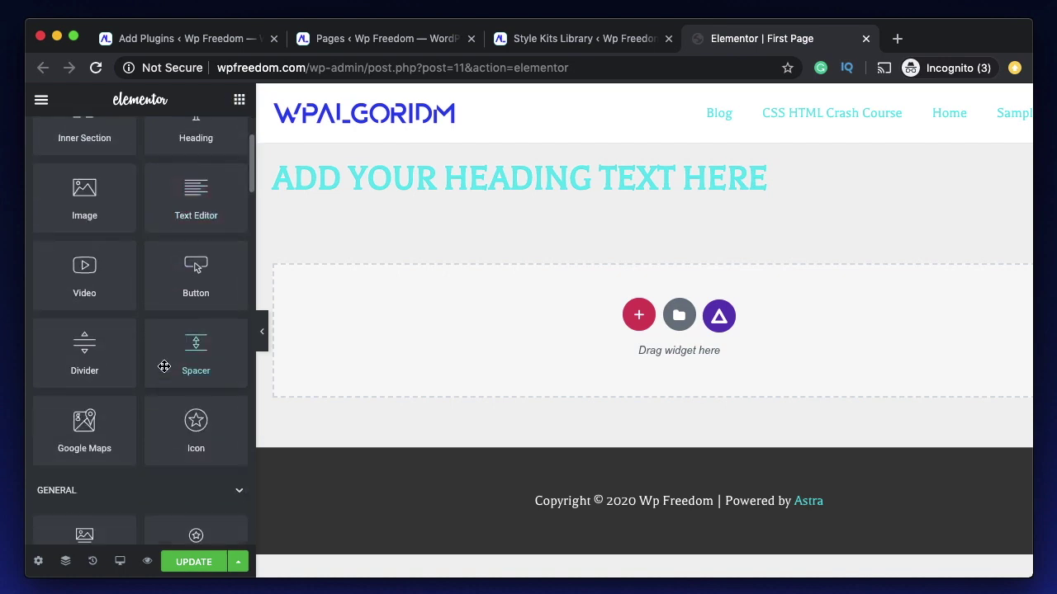
pyautogui.moveTo(185, 291); pyautogui.dragTo(402, 314)
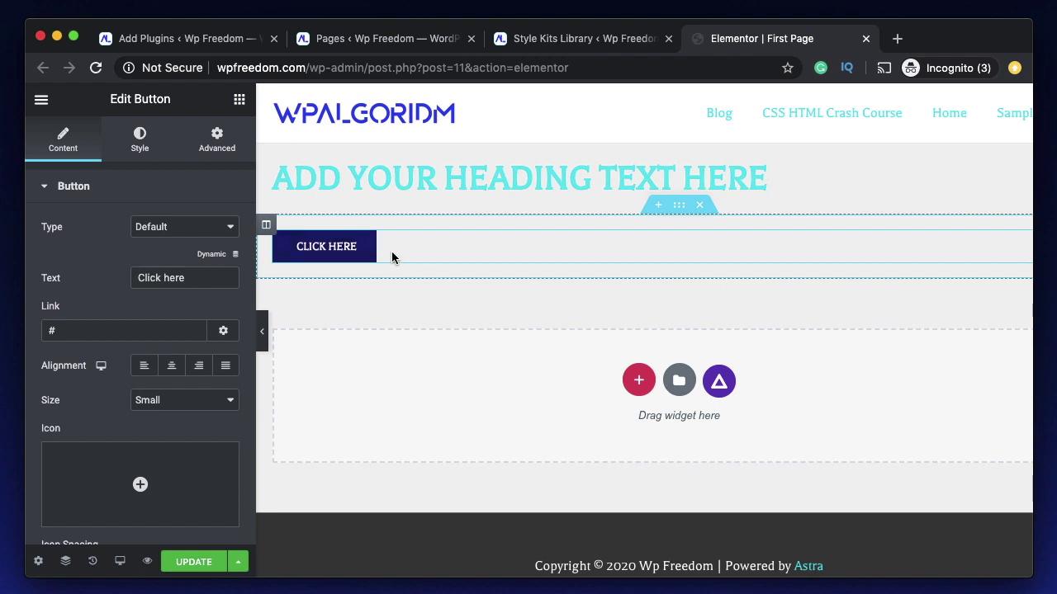
pyautogui.click(133, 165)
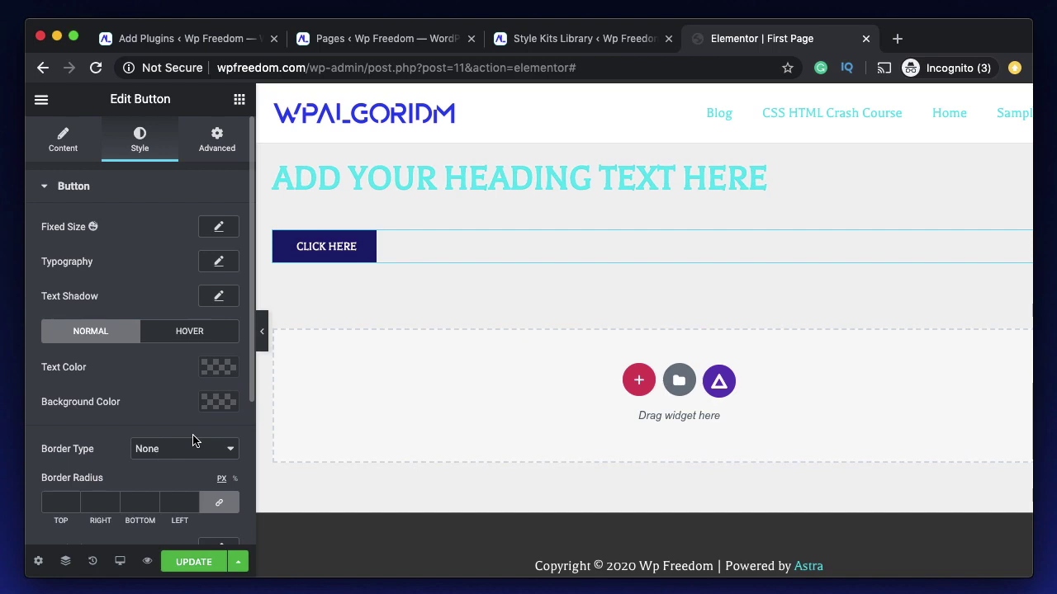
# - Switch to the Style Kits library and show its style kit presets instead of the templates
pyautogui.hotkey('ctrl', 'shift', 'Tab')
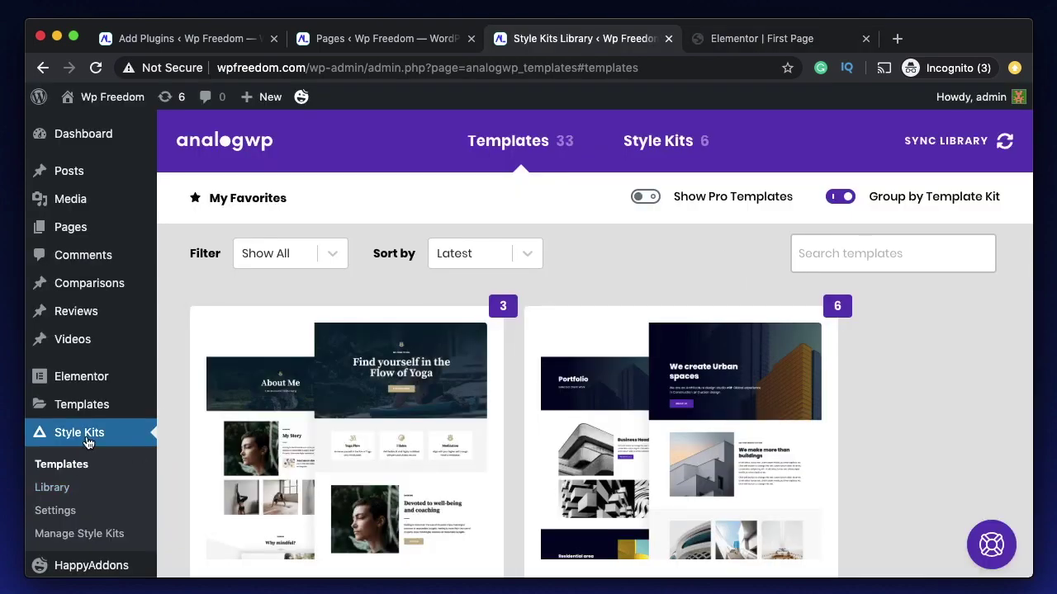
pyautogui.scroll(-2, 83, 446)
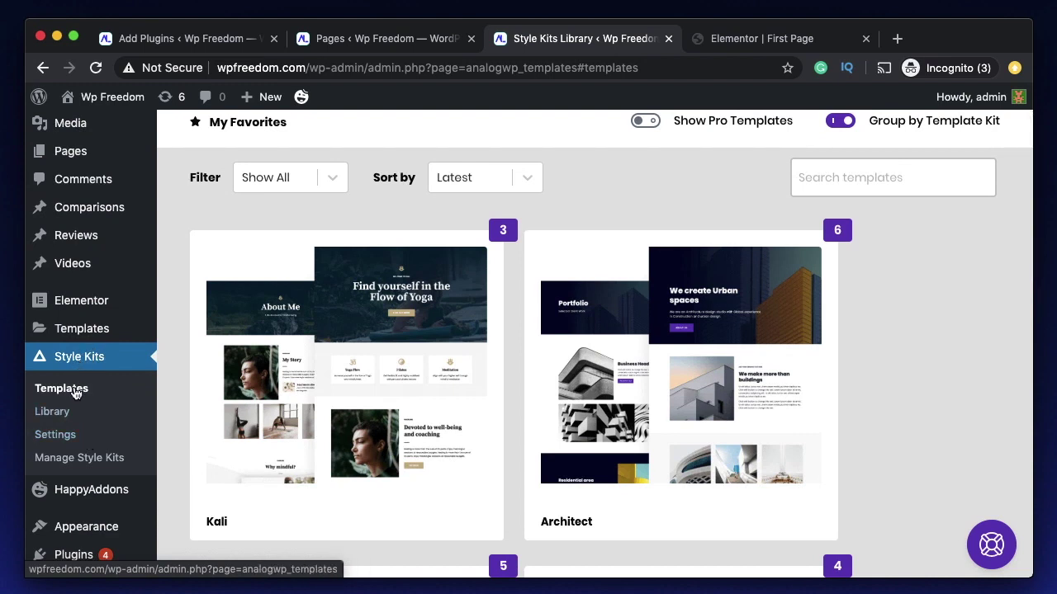
pyautogui.scroll(1, 157, 384)
pyautogui.scroll(1, 157, 384)
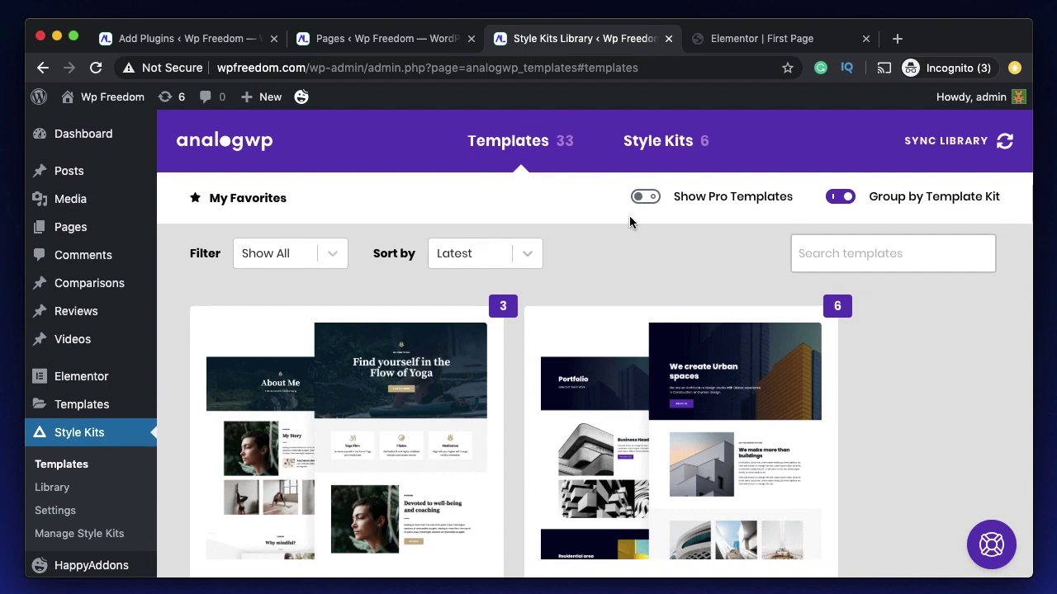
pyautogui.click(667, 149)
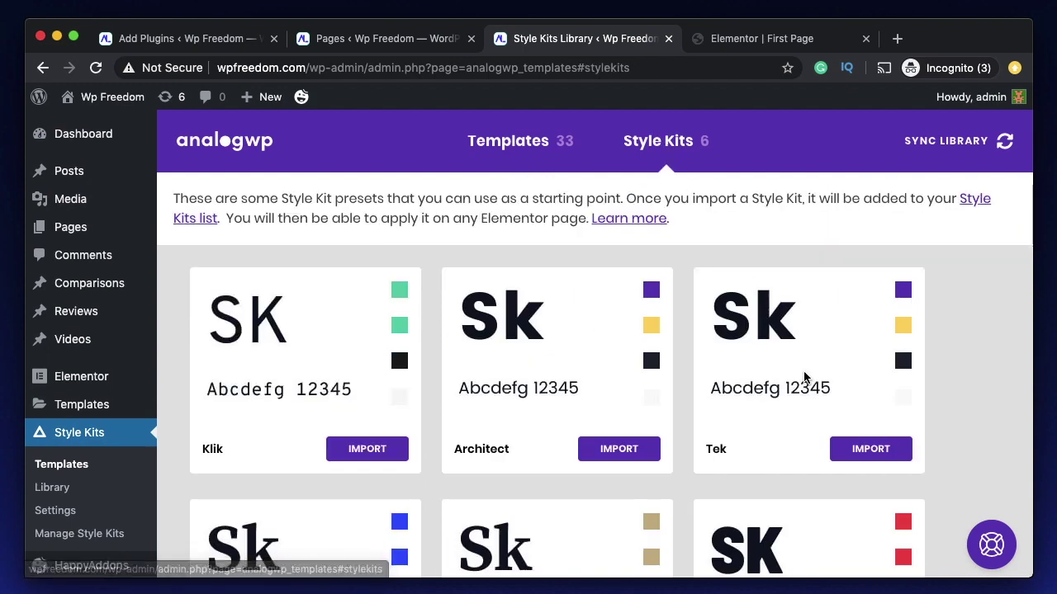
# - Look through the style kit presets and import the Klik style kit
pyautogui.scroll(-3, 455, 351)
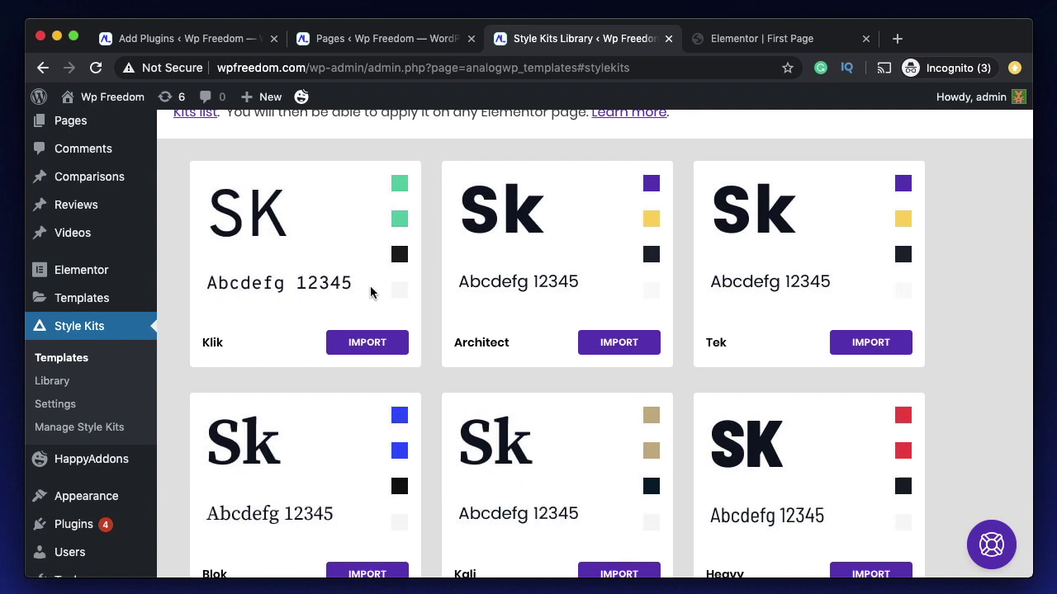
pyautogui.scroll(-1, 392, 323)
pyautogui.scroll(2, 822, 241)
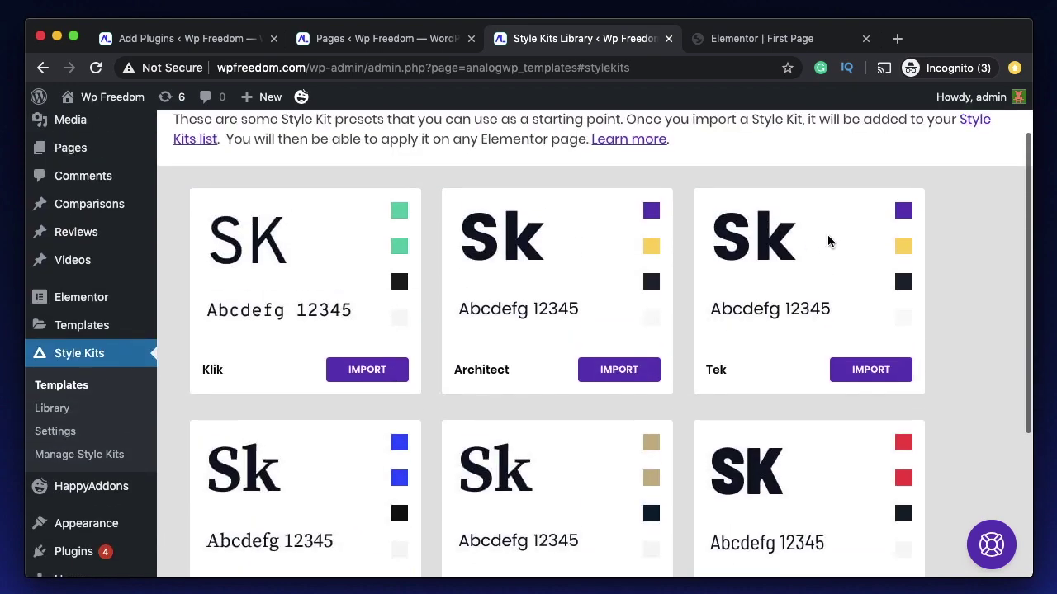
pyautogui.scroll(-3, 828, 429)
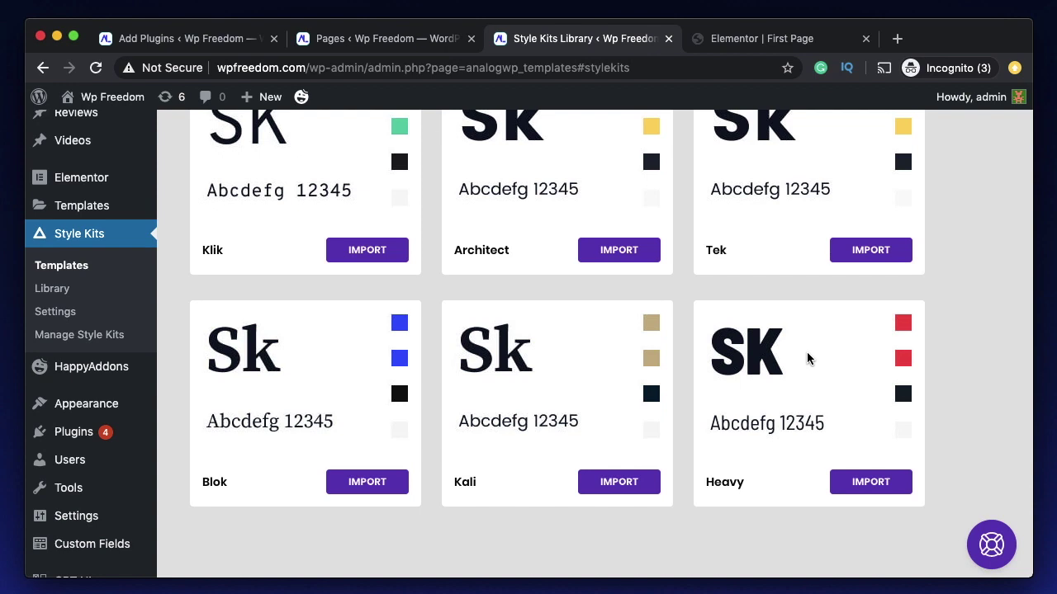
pyautogui.scroll(3, 807, 355)
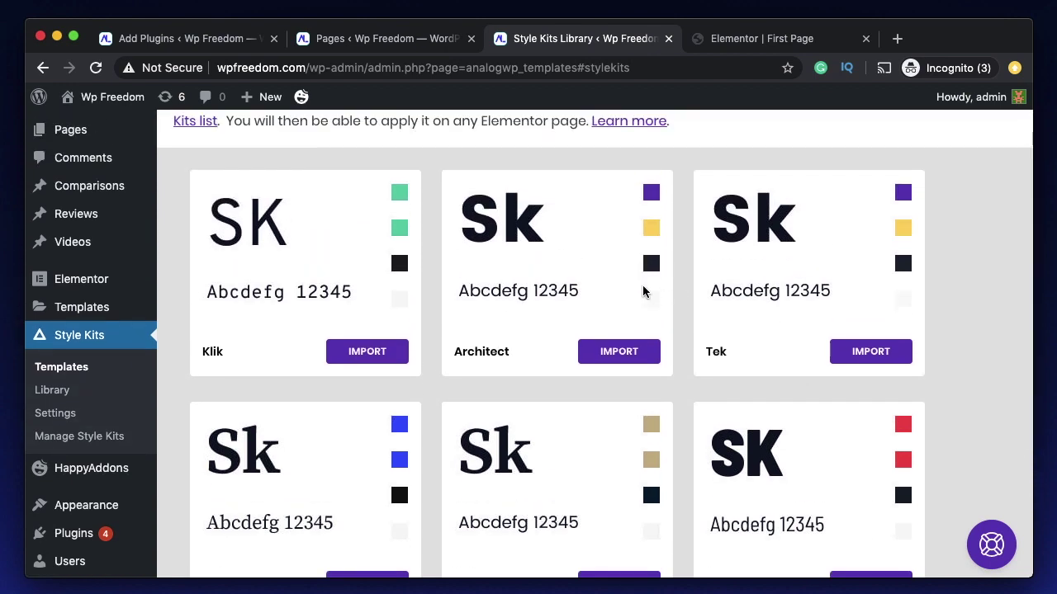
pyautogui.scroll(-4, 619, 355)
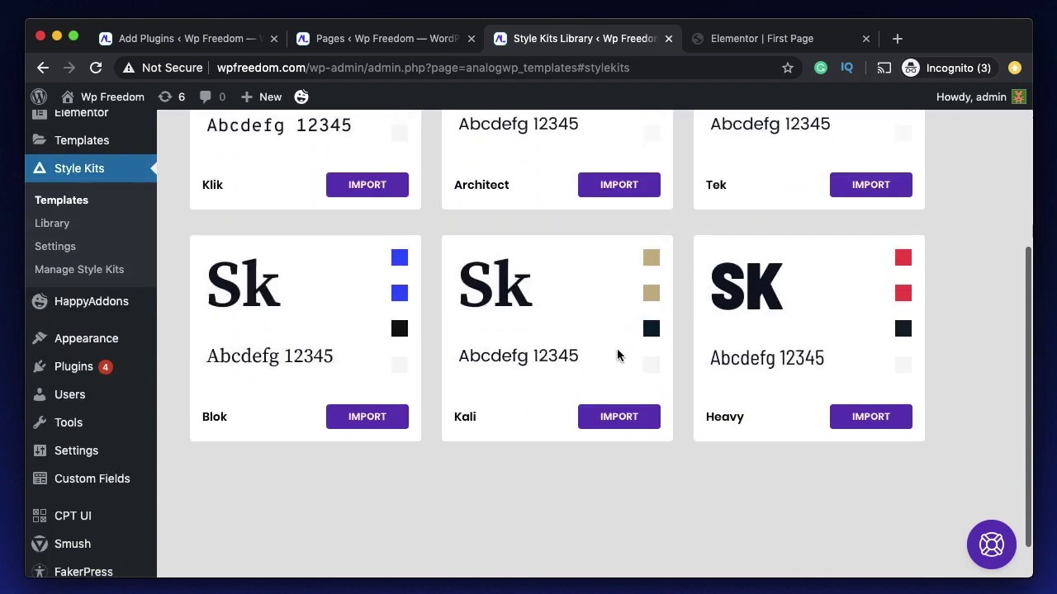
pyautogui.scroll(4, 349, 354)
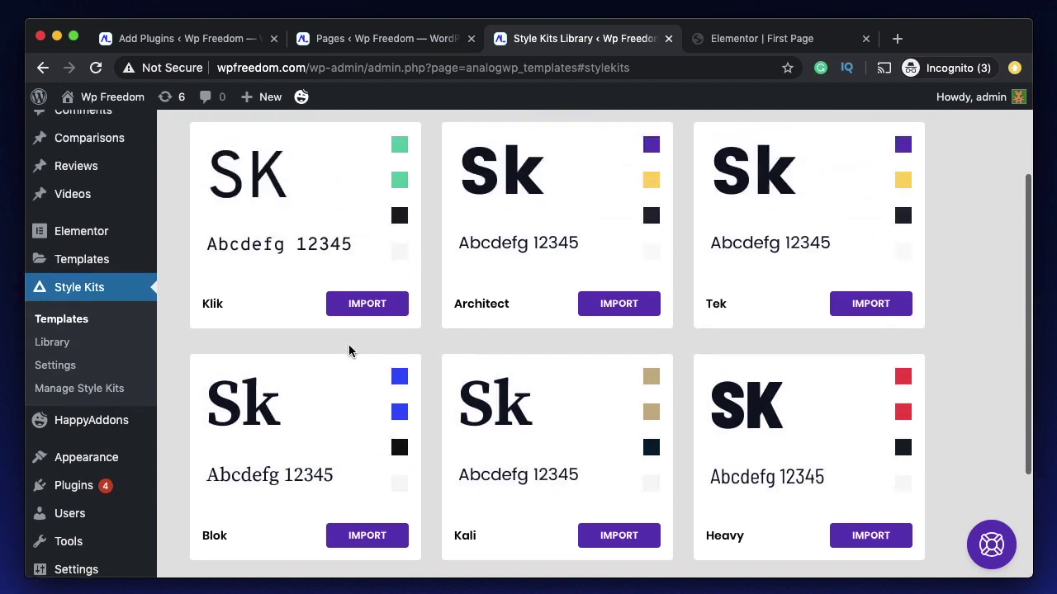
pyautogui.click(364, 312)
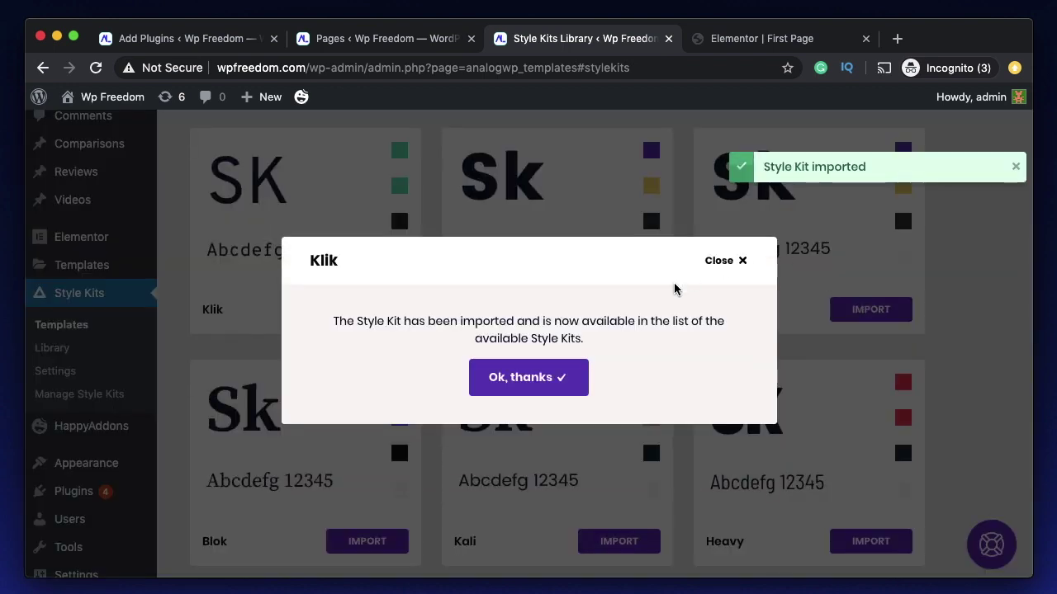
pyautogui.click(729, 261)
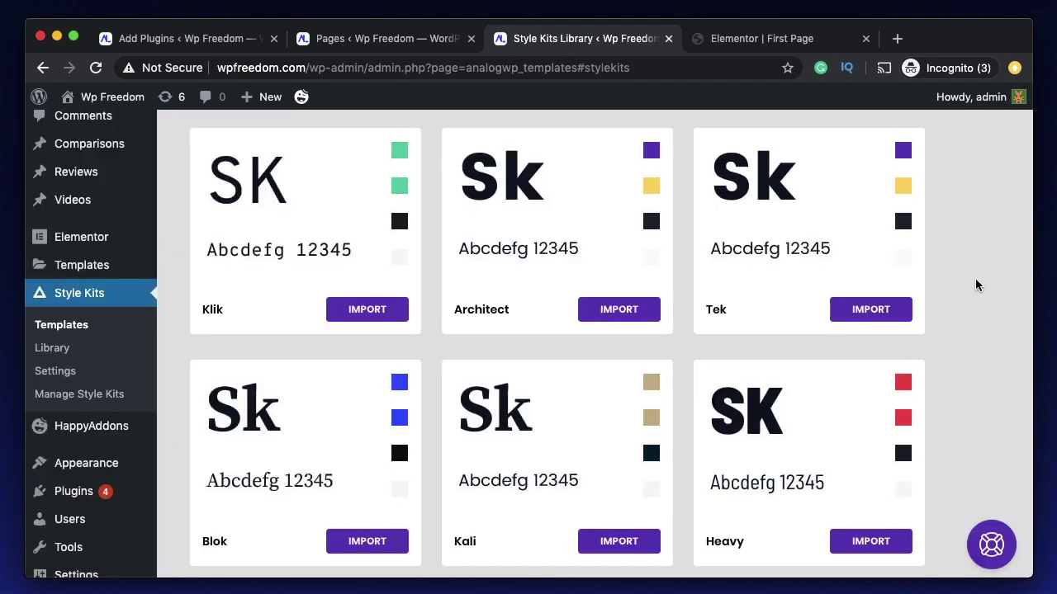
# - Leave the style kit presets and add a new page to the site
pyautogui.scroll(3, 976, 280)
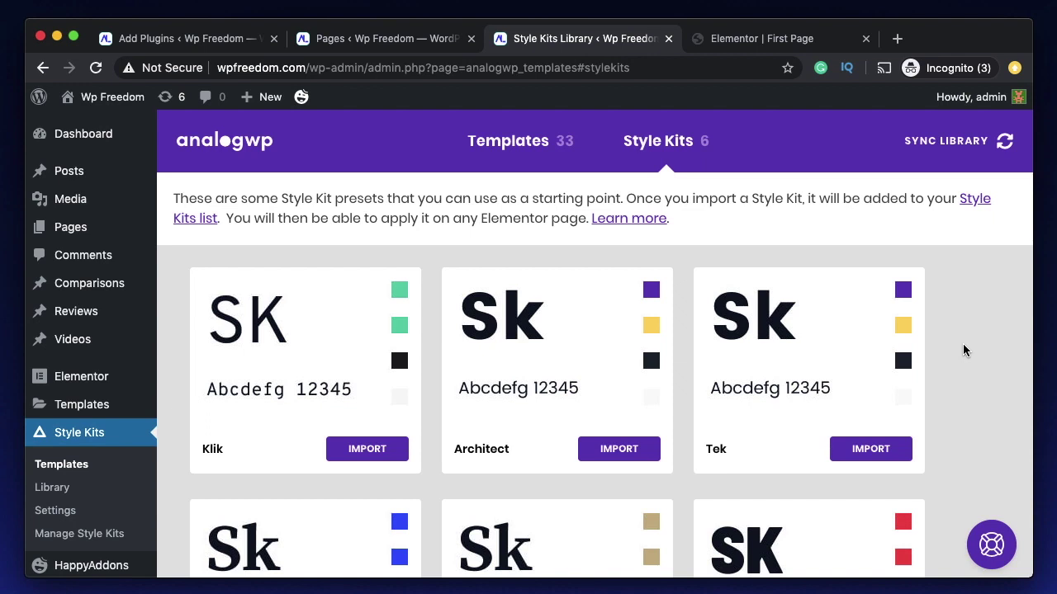
pyautogui.scroll(-5, 962, 343)
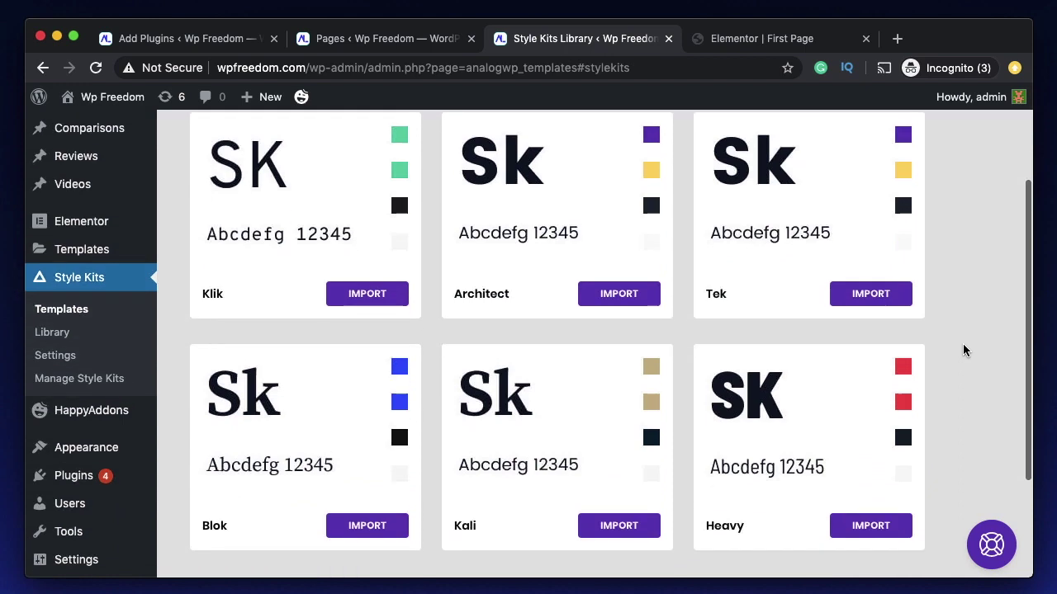
pyautogui.scroll(5, 955, 326)
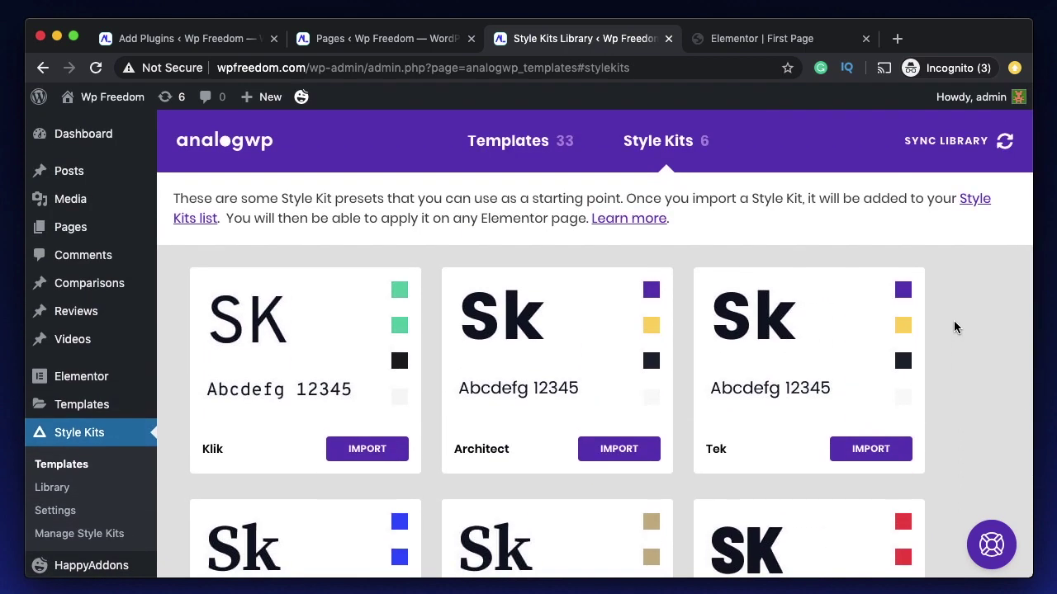
pyautogui.moveTo(93, 229)
pyautogui.click(186, 256)
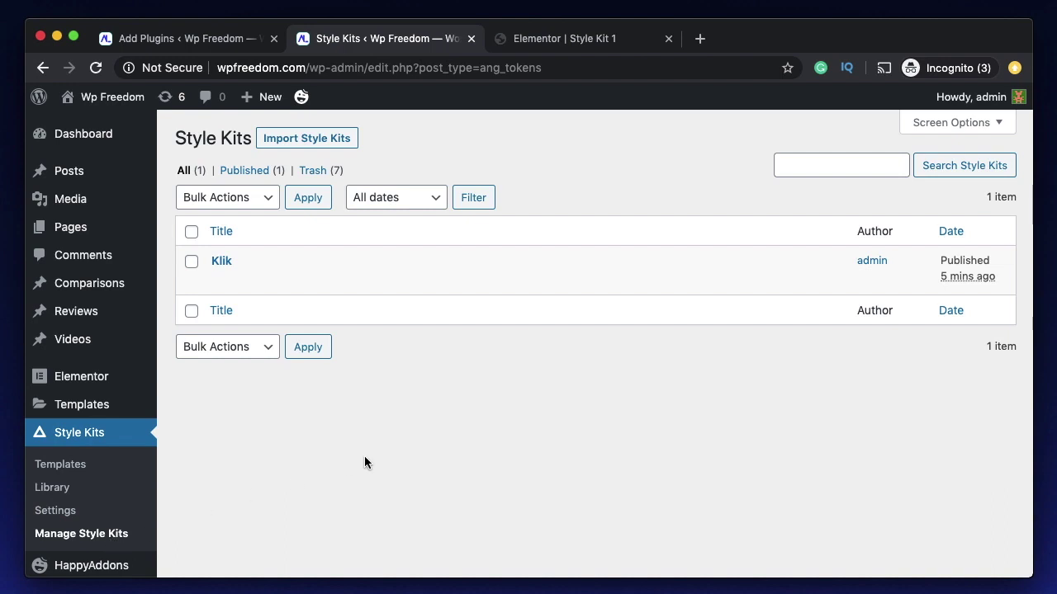
# - Check the list of managed style kits for the imported Klik kit
pyautogui.scroll(-4, 163, 487)
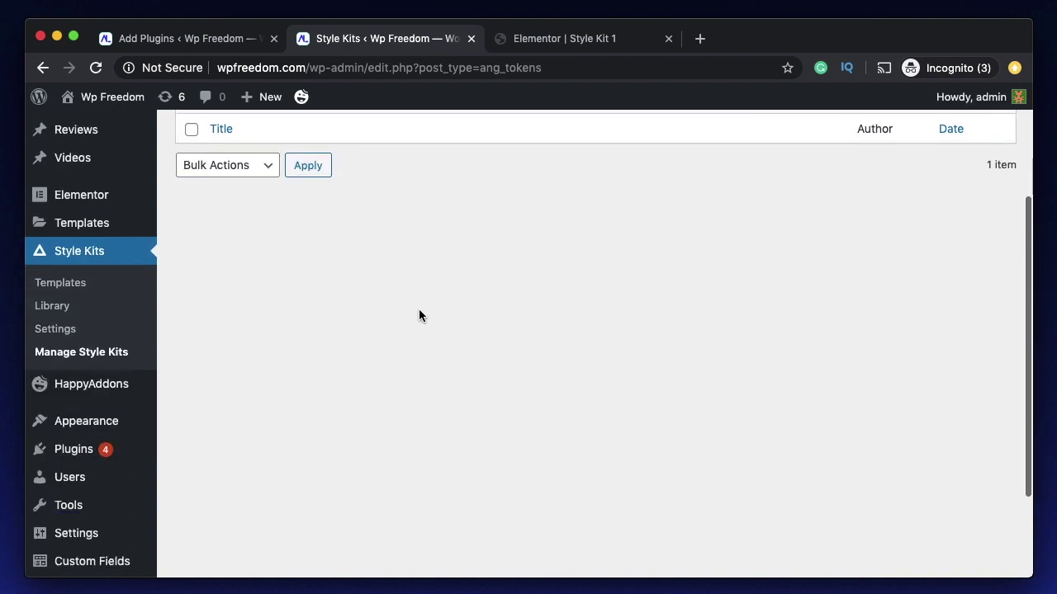
pyautogui.scroll(2, 419, 309)
pyautogui.scroll(2, 418, 315)
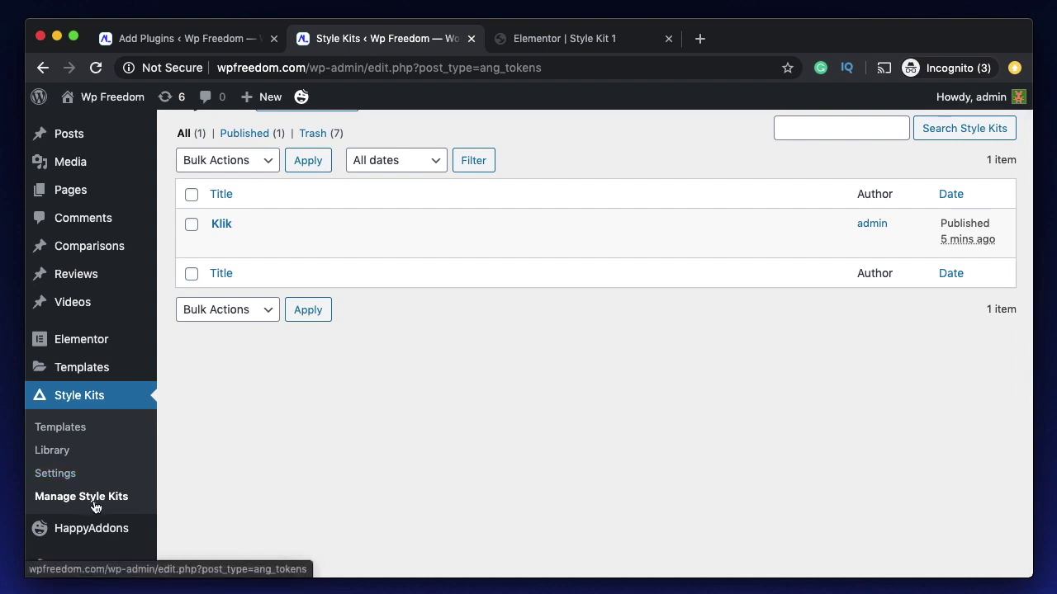
pyautogui.scroll(1, 432, 421)
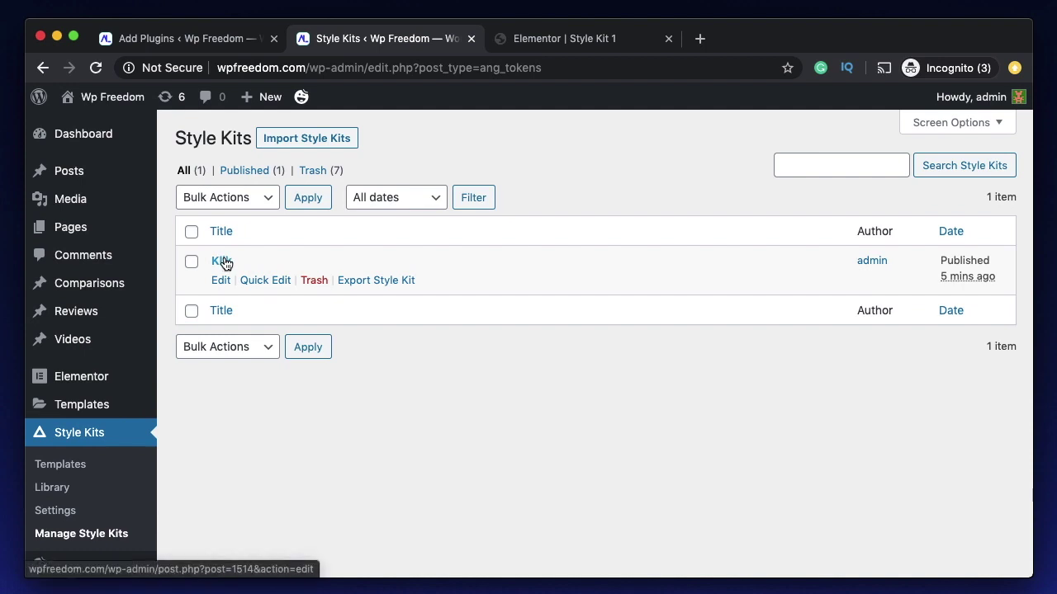
# - Switch to the Style Kit 1 page in the Elementor editor and open the page's style settings
pyautogui.click(551, 39)
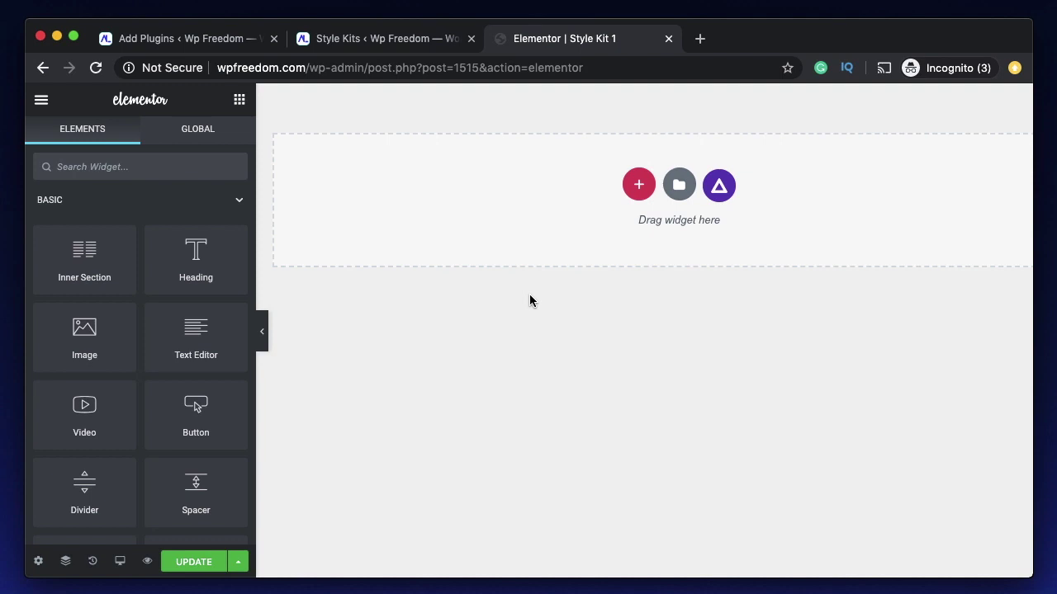
pyautogui.click(39, 562)
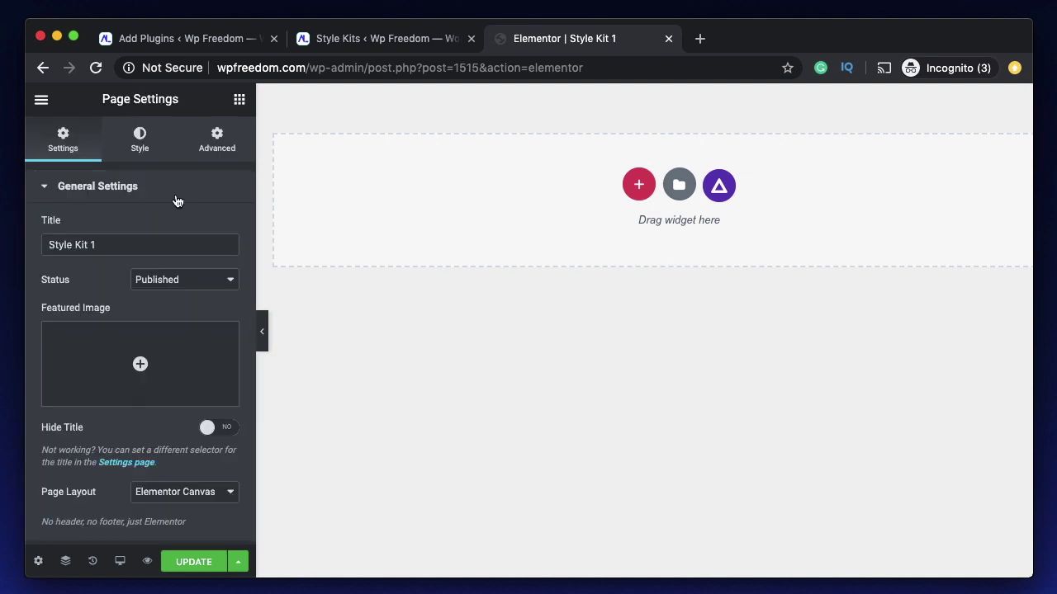
pyautogui.click(140, 147)
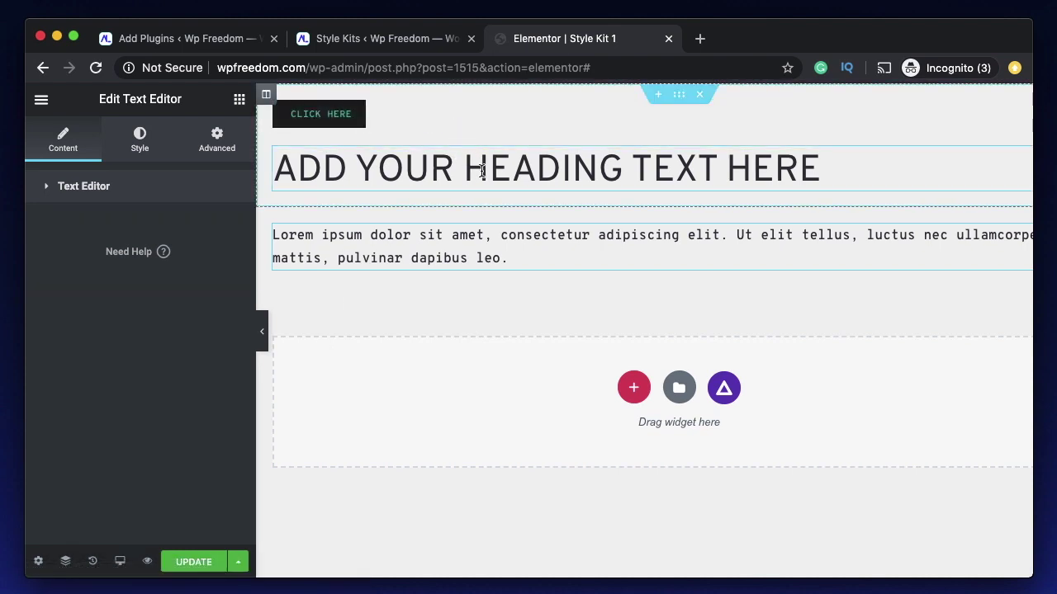
# - Place the cursor at the end of the lorem ipsum text, then reopen the page's style settings
pyautogui.click(520, 259)
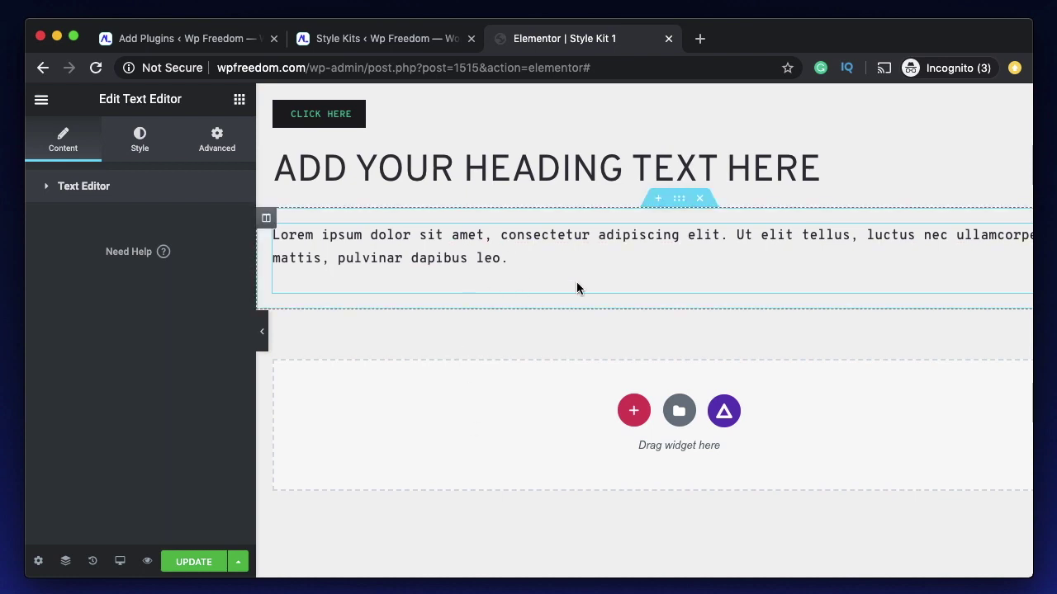
pyautogui.click(38, 561)
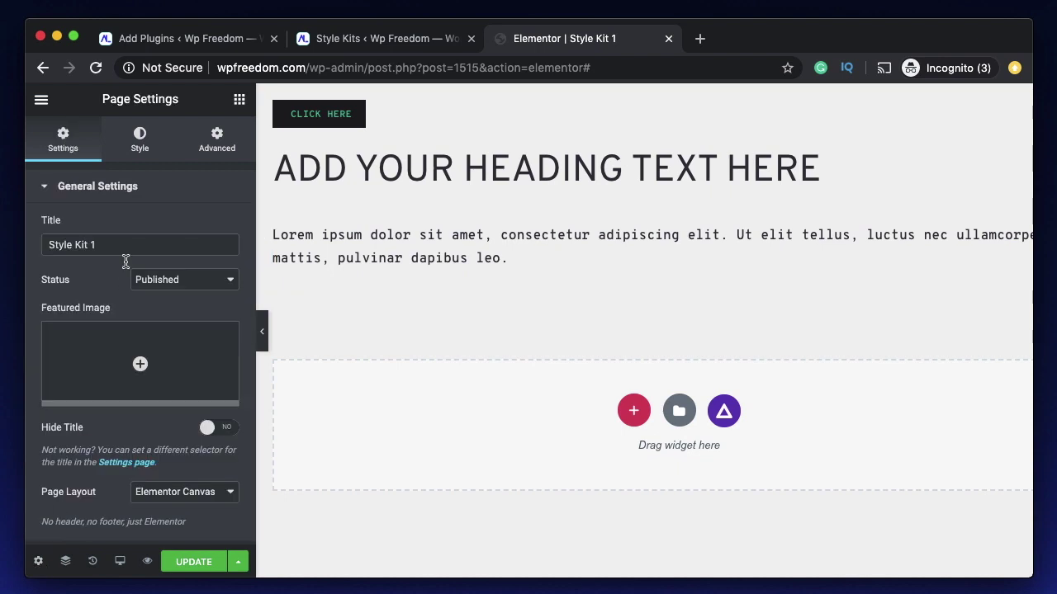
pyautogui.click(138, 153)
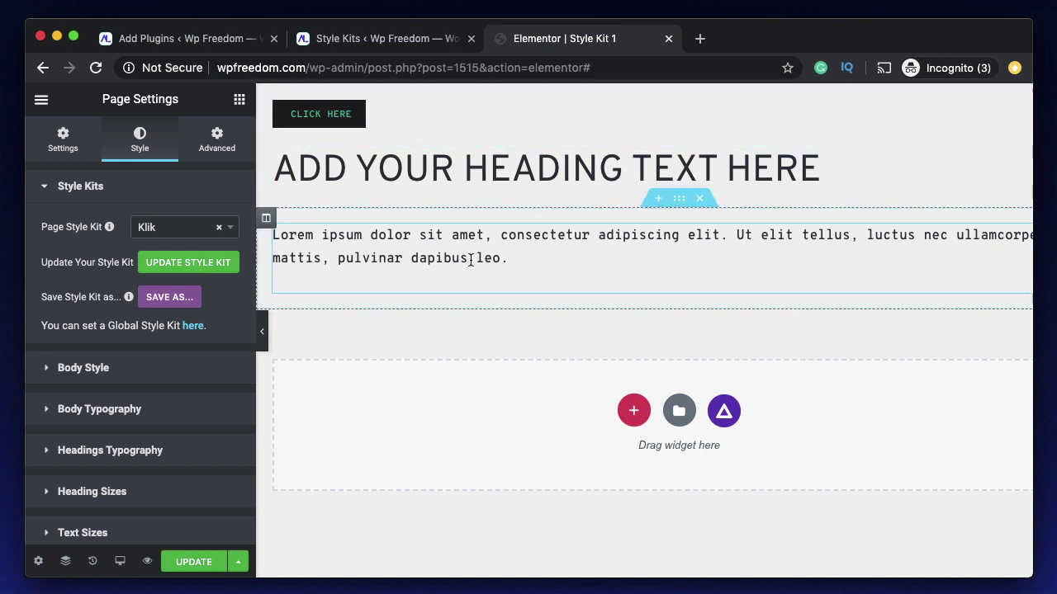
# - Set the page's body typography to the Overlock font family at a size of 24 px
pyautogui.scroll(-2, 128, 376)
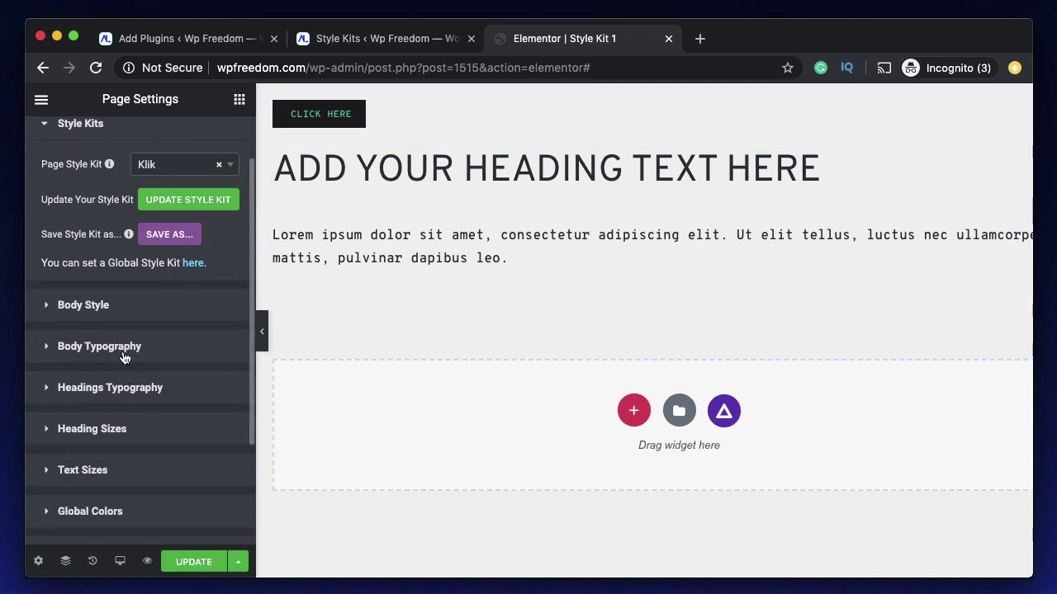
pyautogui.click(124, 347)
pyautogui.scroll(-1, 122, 356)
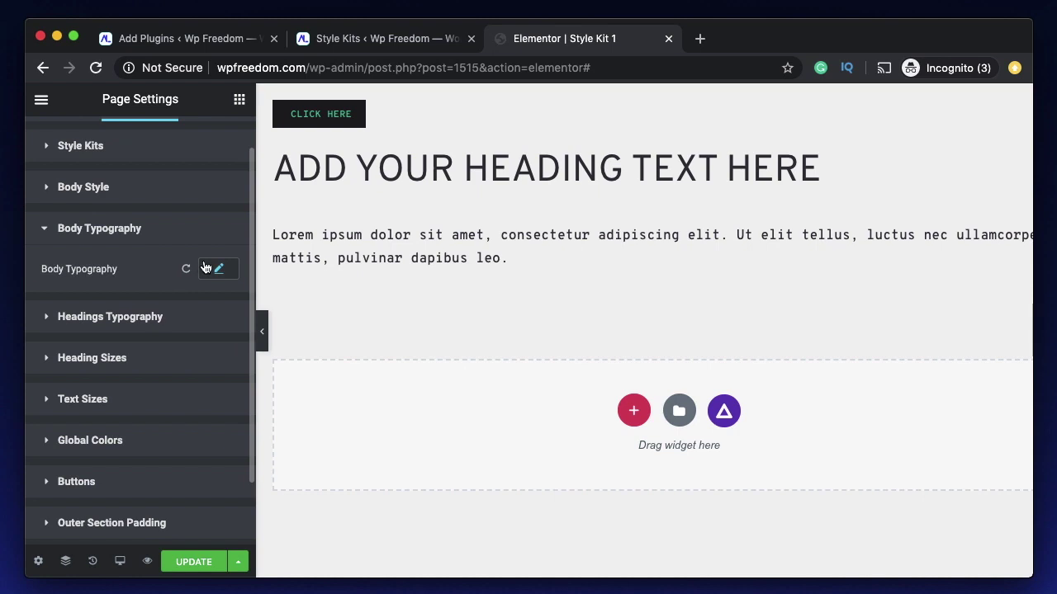
pyautogui.click(219, 270)
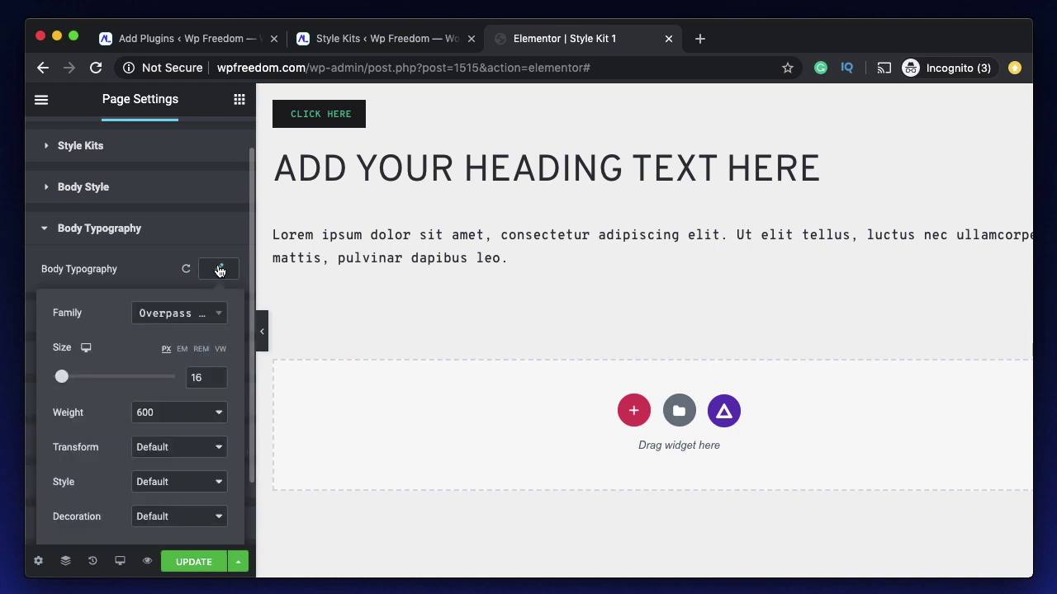
pyautogui.click(170, 319)
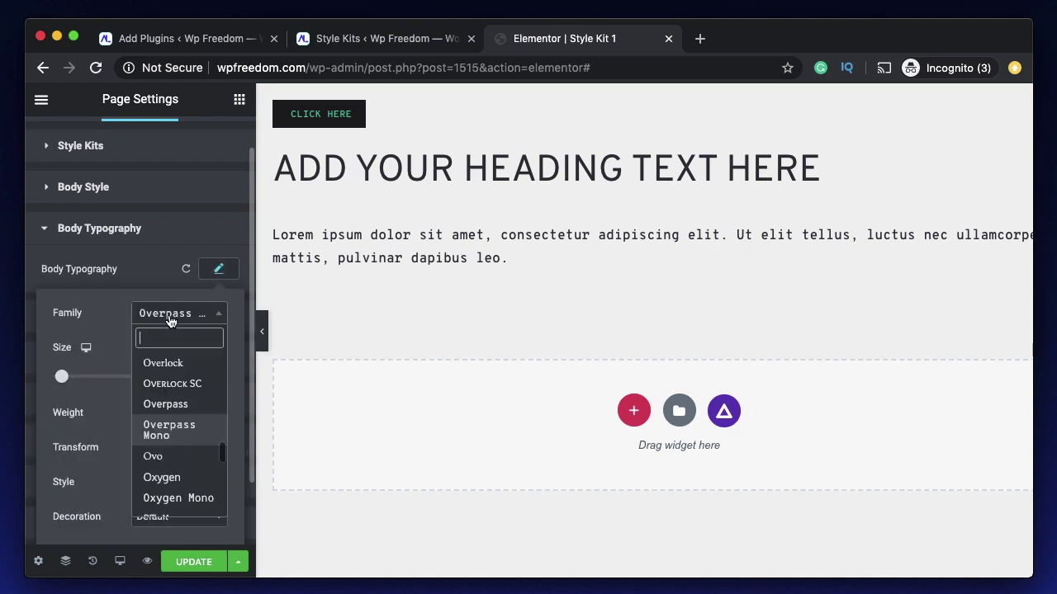
pyautogui.click(177, 369)
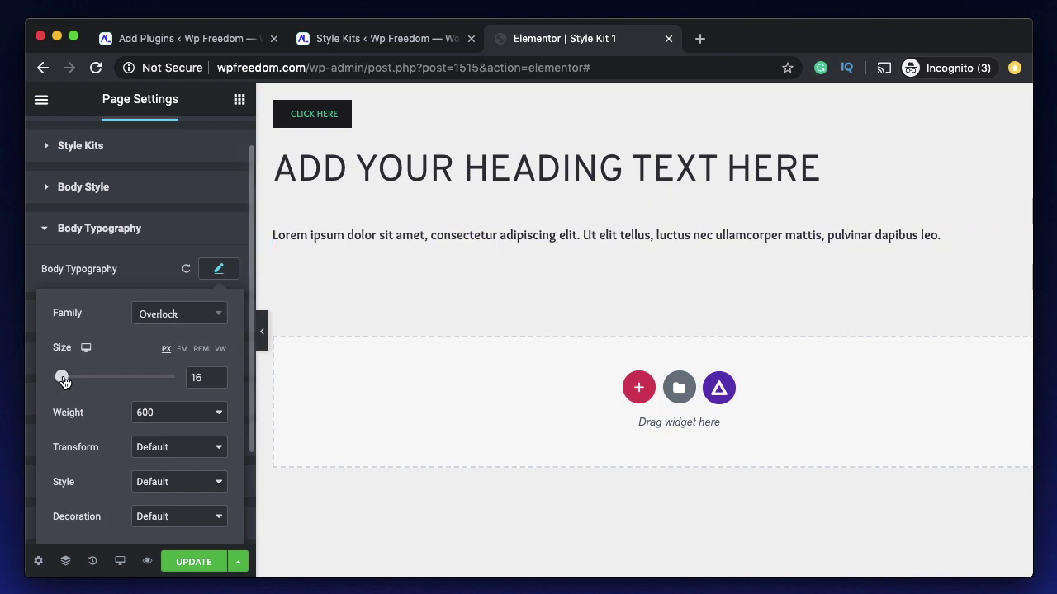
pyautogui.moveTo(67, 381); pyautogui.dragTo(67, 381)
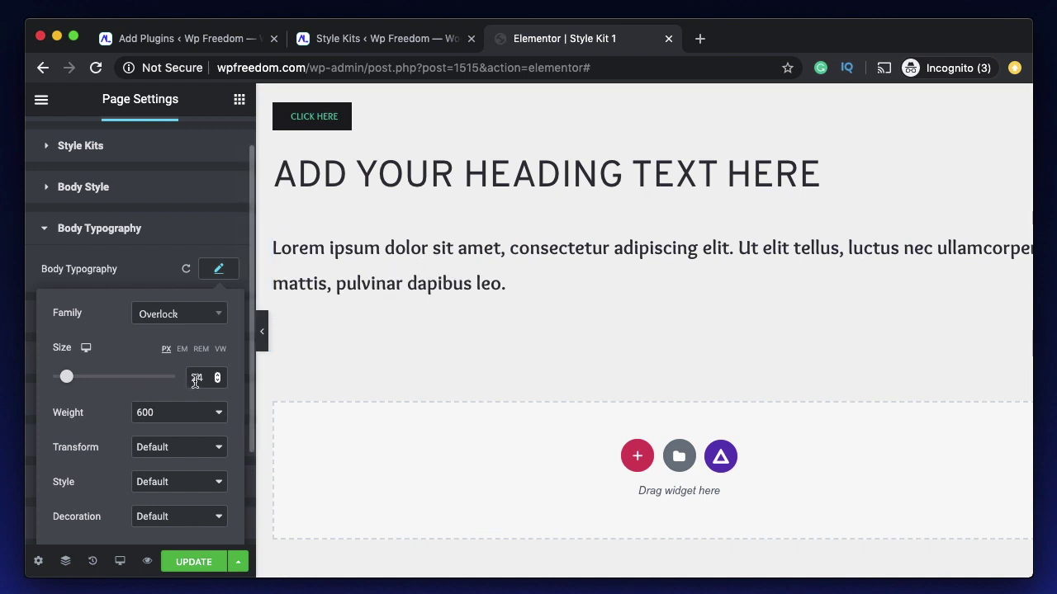
pyautogui.click(220, 269)
# - Add a Tabs widget in the empty area below the lorem ipsum text
pyautogui.scroll(1, 175, 231)
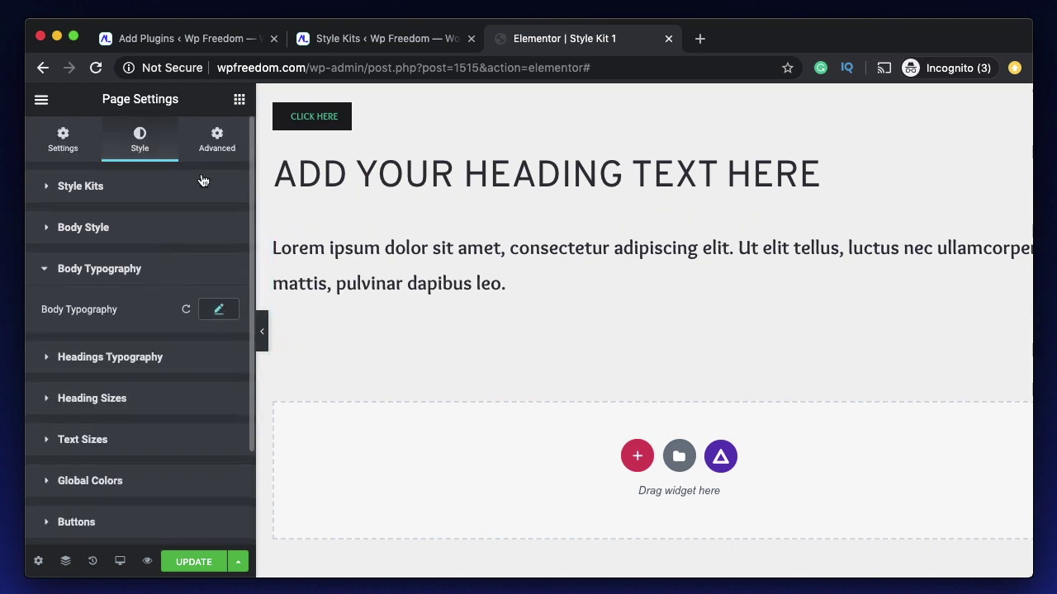
pyautogui.click(239, 103)
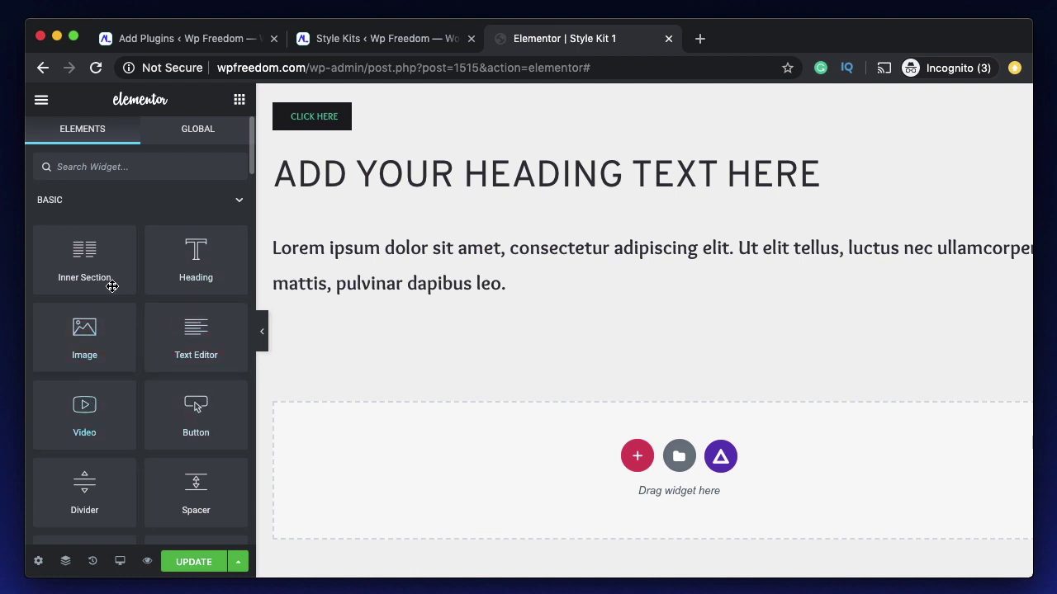
pyautogui.scroll(-5, 137, 479)
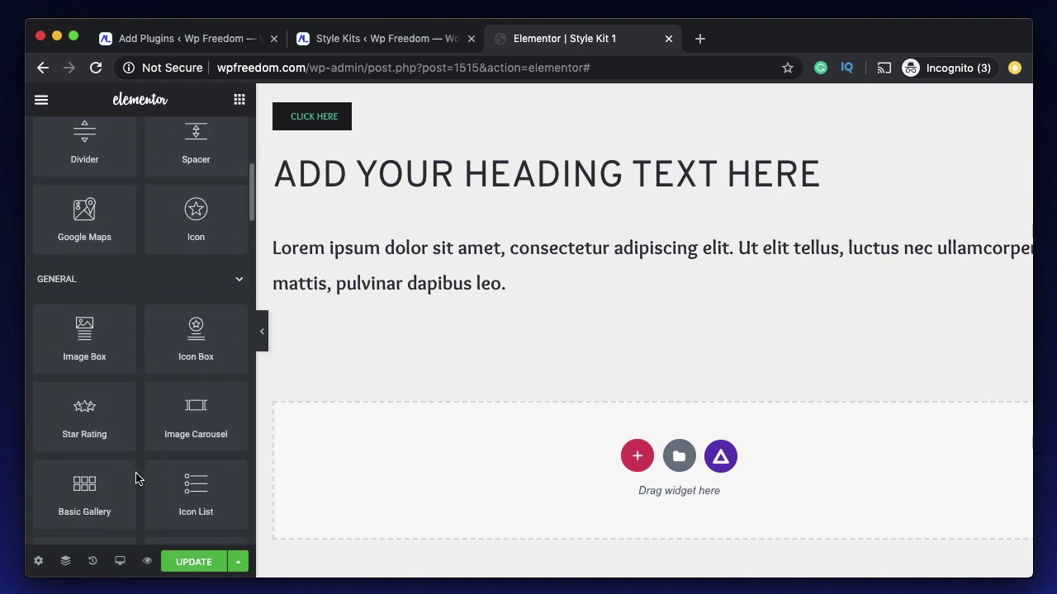
pyautogui.scroll(-4, 146, 440)
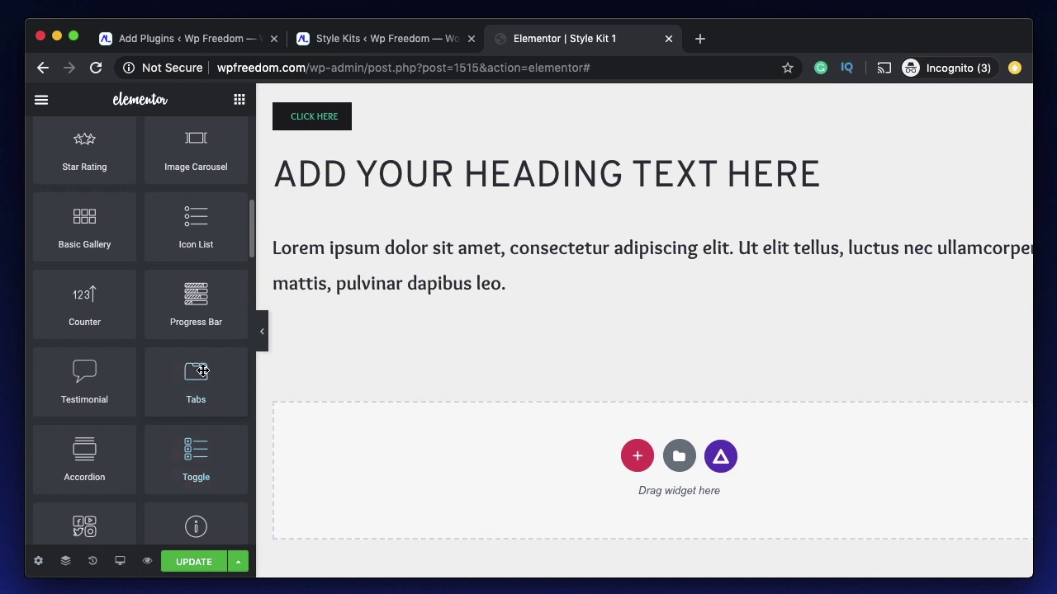
pyautogui.moveTo(223, 372); pyautogui.dragTo(533, 467)
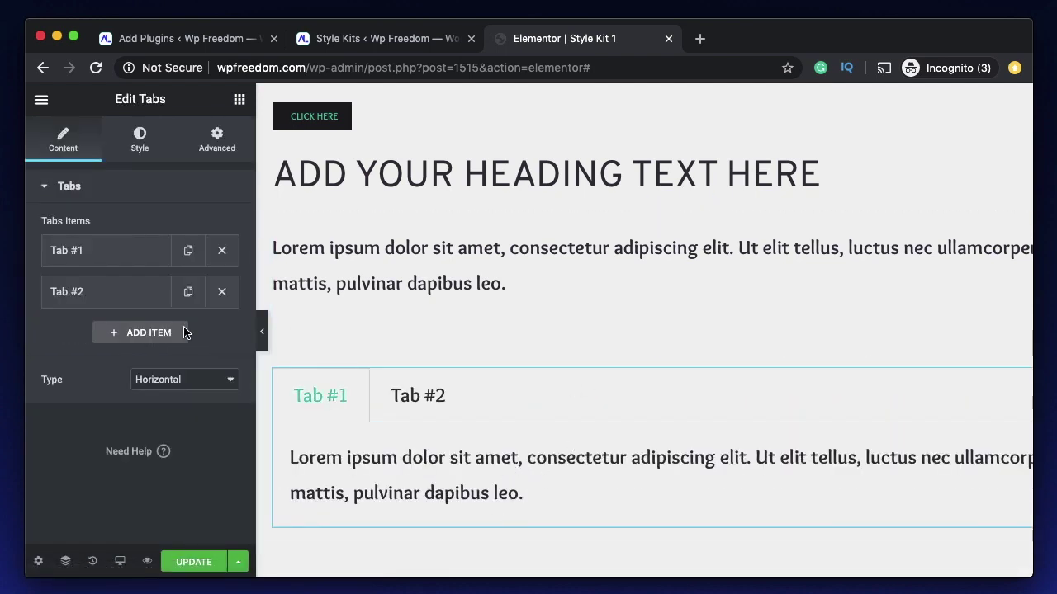
# - Reopen the page's body typography settings and change the font family to Over the Rainbow
pyautogui.click(38, 562)
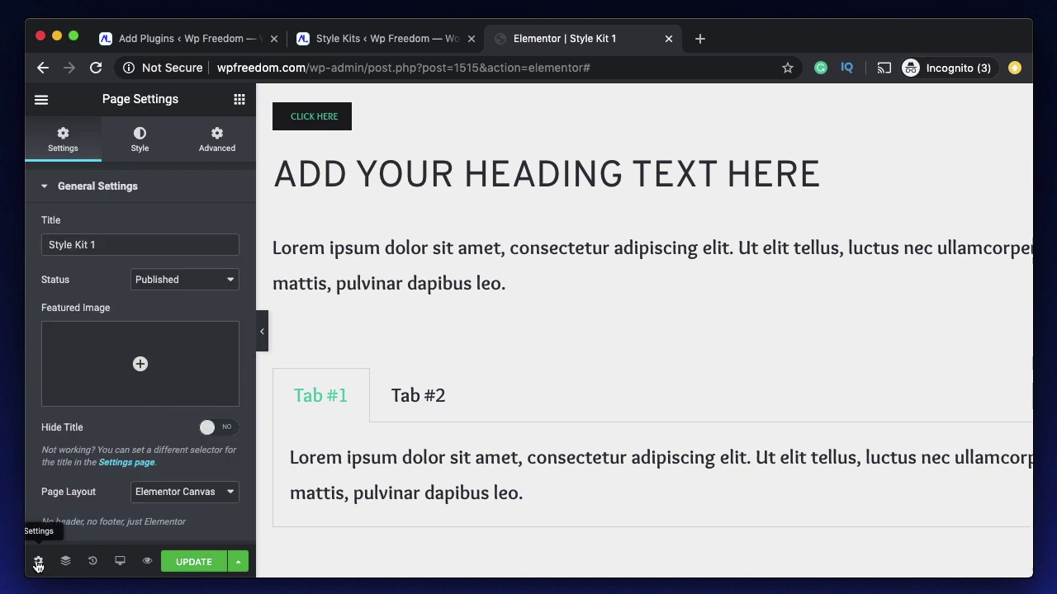
pyautogui.click(139, 137)
pyautogui.scroll(-2, 106, 314)
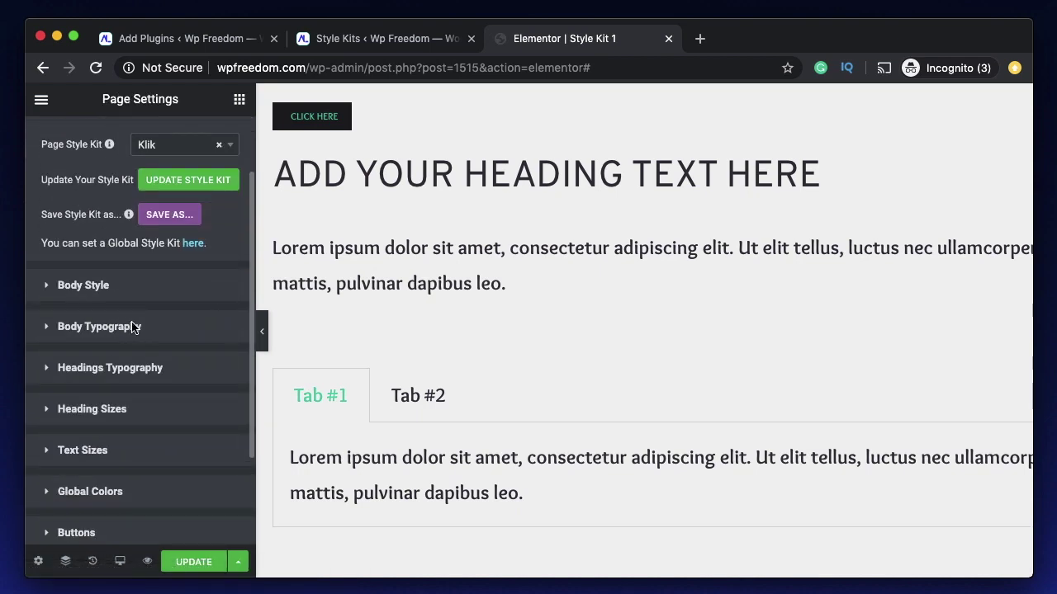
pyautogui.click(132, 327)
pyautogui.scroll(-3, 137, 333)
pyautogui.click(208, 217)
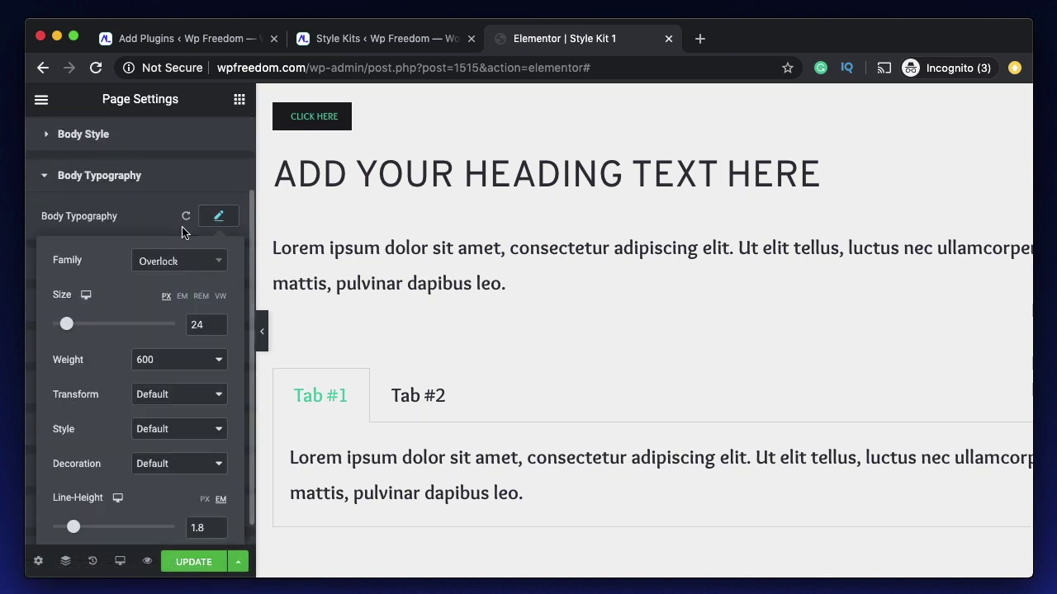
pyautogui.scroll(-1, 130, 341)
pyautogui.click(164, 238)
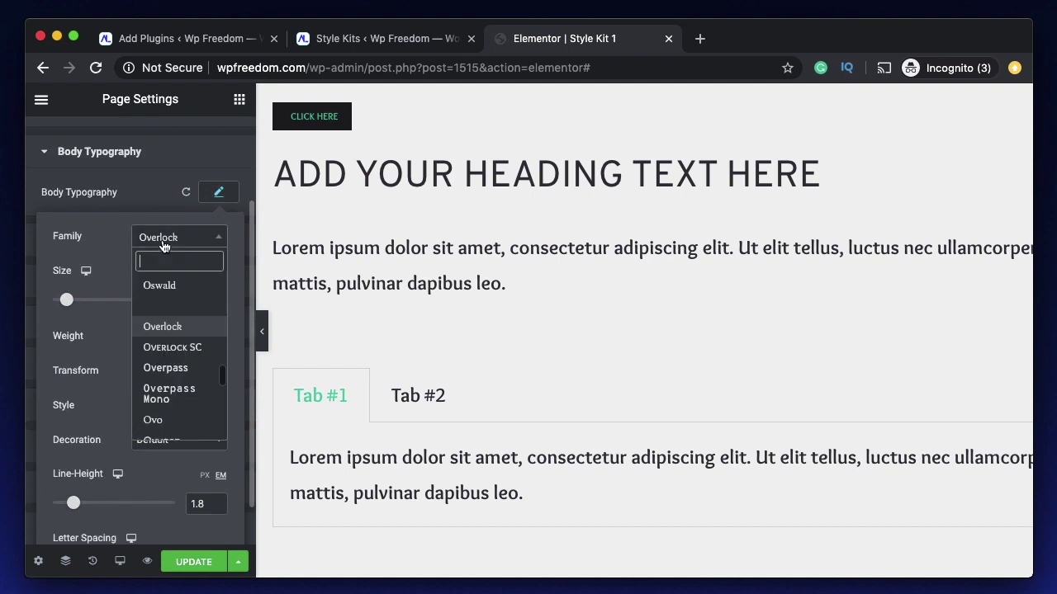
pyautogui.click(166, 315)
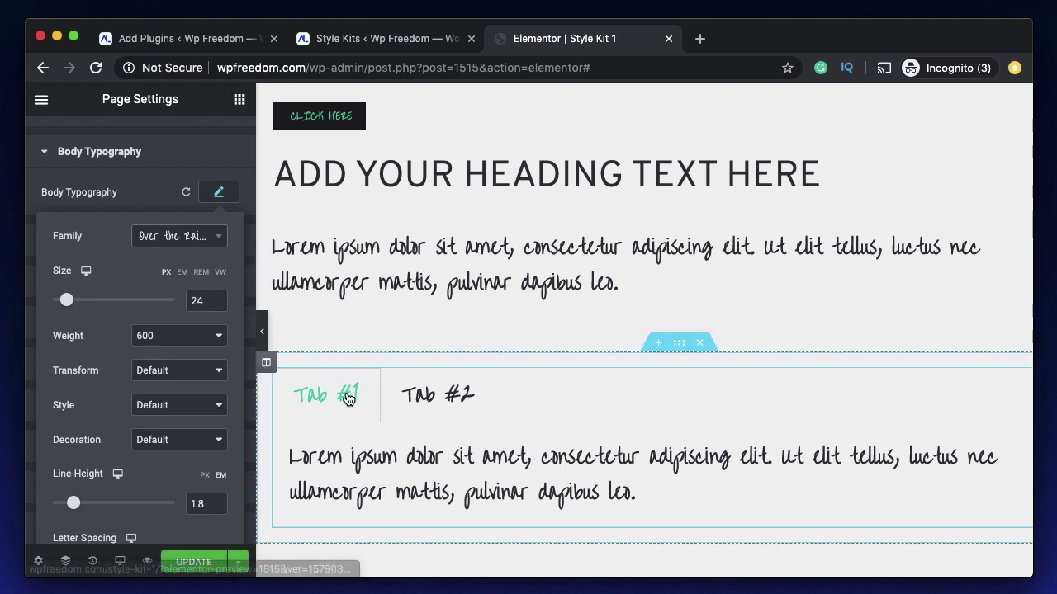
# - Switch the body font family back to Overlock and close the typography options
pyautogui.click(197, 239)
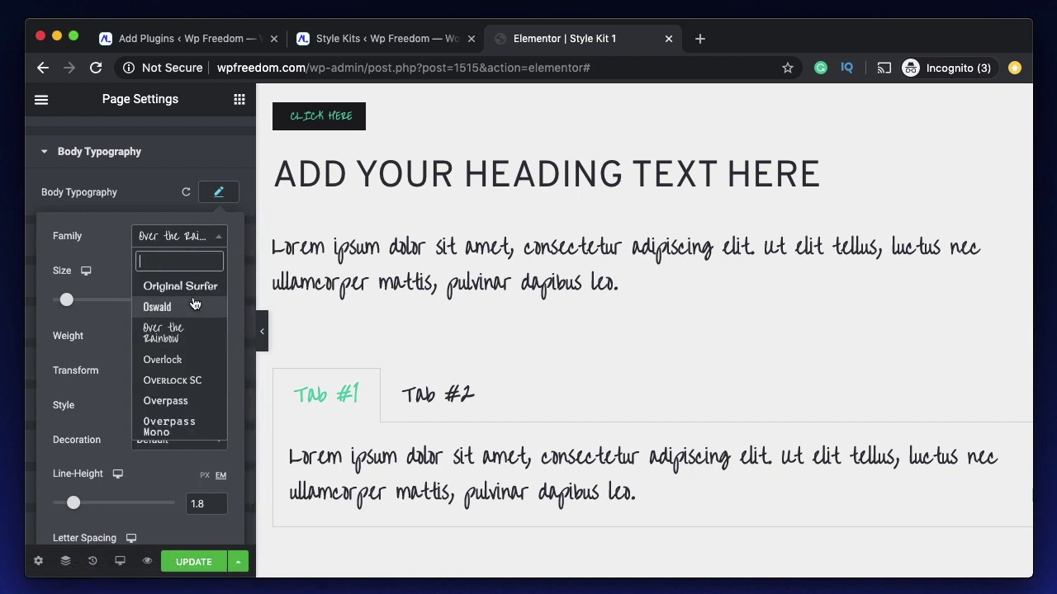
pyautogui.click(185, 359)
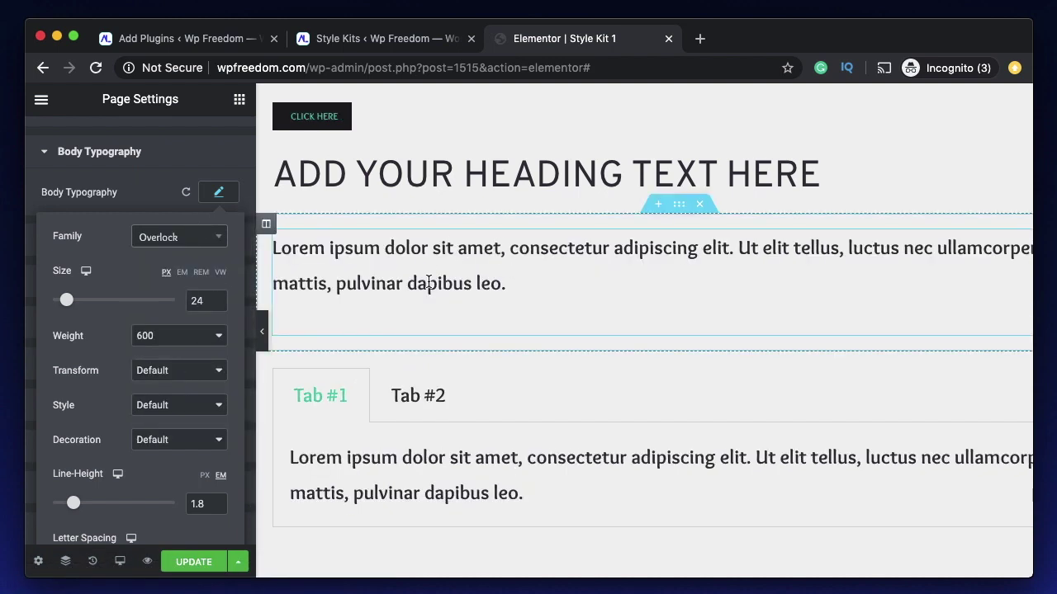
pyautogui.click(219, 192)
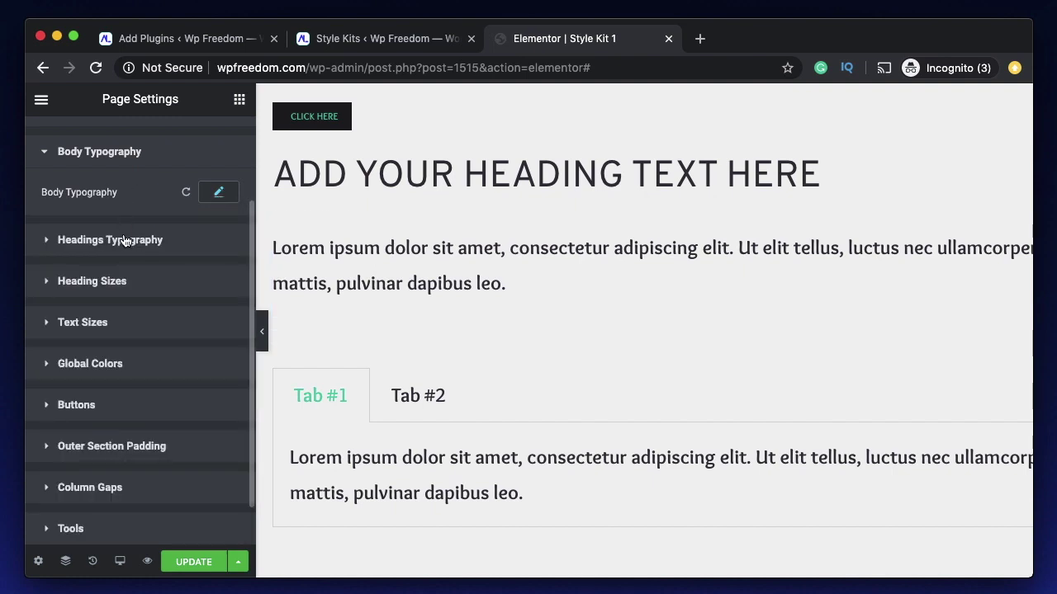
# - Set the default headings font in the page's headings typography to Oxygen Mono
pyautogui.scroll(3, 124, 240)
pyautogui.click(109, 357)
pyautogui.scroll(-4, 129, 365)
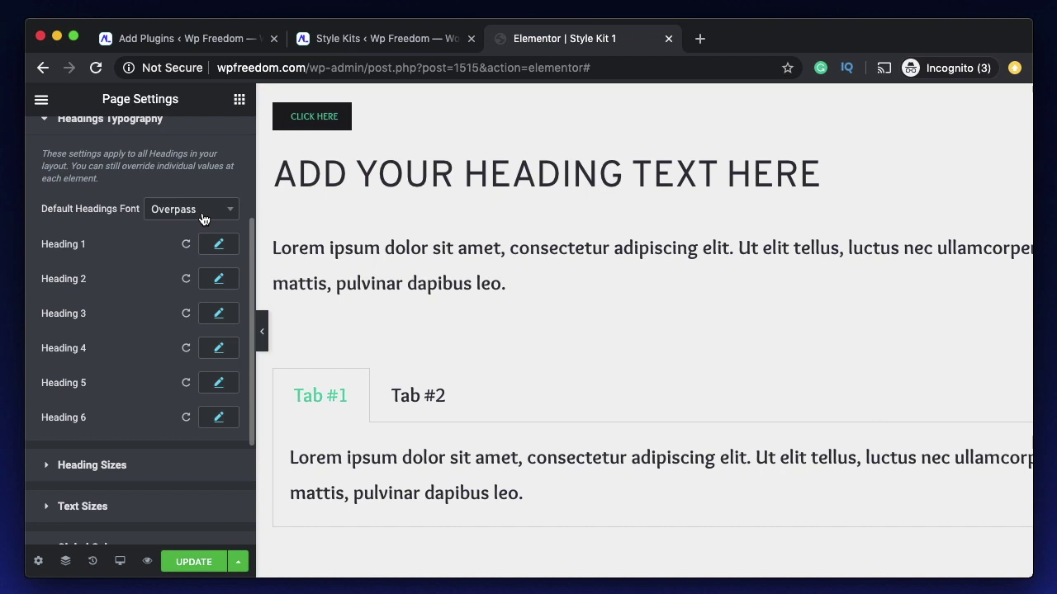
pyautogui.click(202, 217)
pyautogui.scroll(-1, 195, 311)
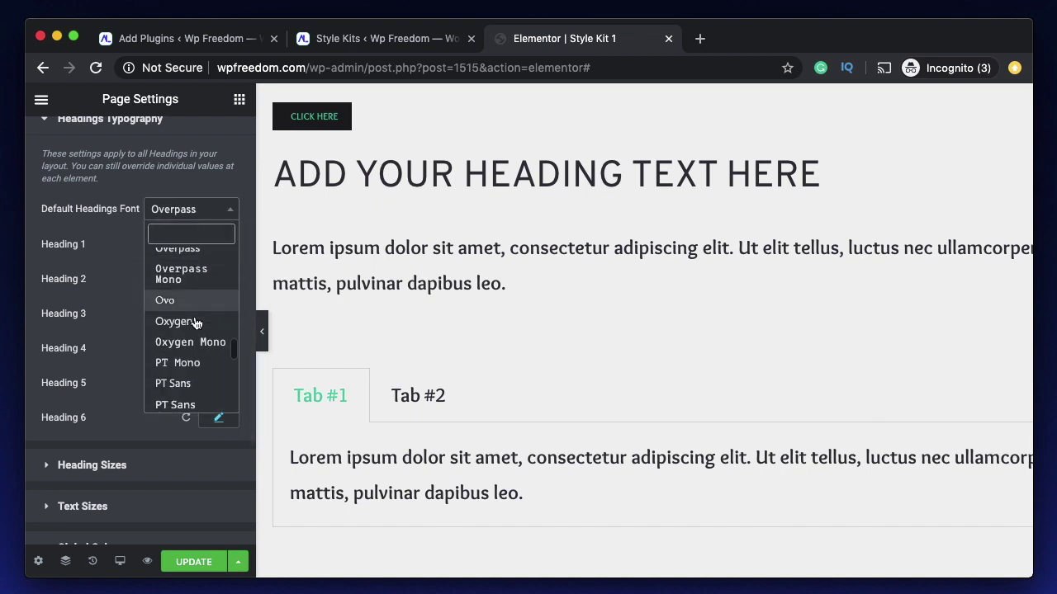
pyautogui.click(202, 343)
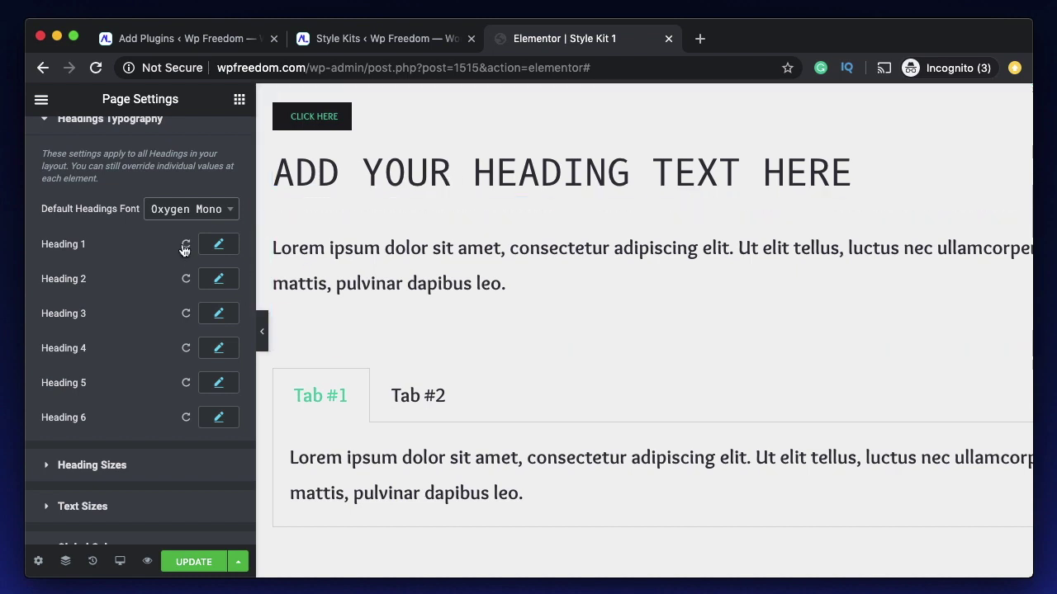
# - Review the Heading 1 typography options and the page's heading size presets
pyautogui.scroll(-2, 125, 235)
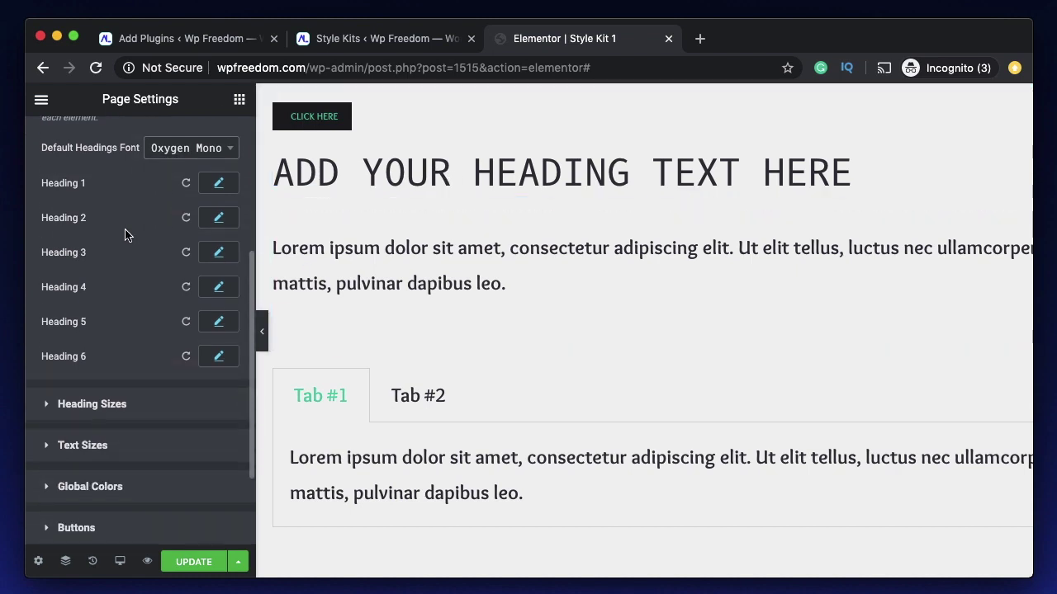
pyautogui.click(220, 184)
pyautogui.click(219, 187)
pyautogui.scroll(-2, 126, 368)
pyautogui.click(159, 339)
pyautogui.scroll(-2, 160, 341)
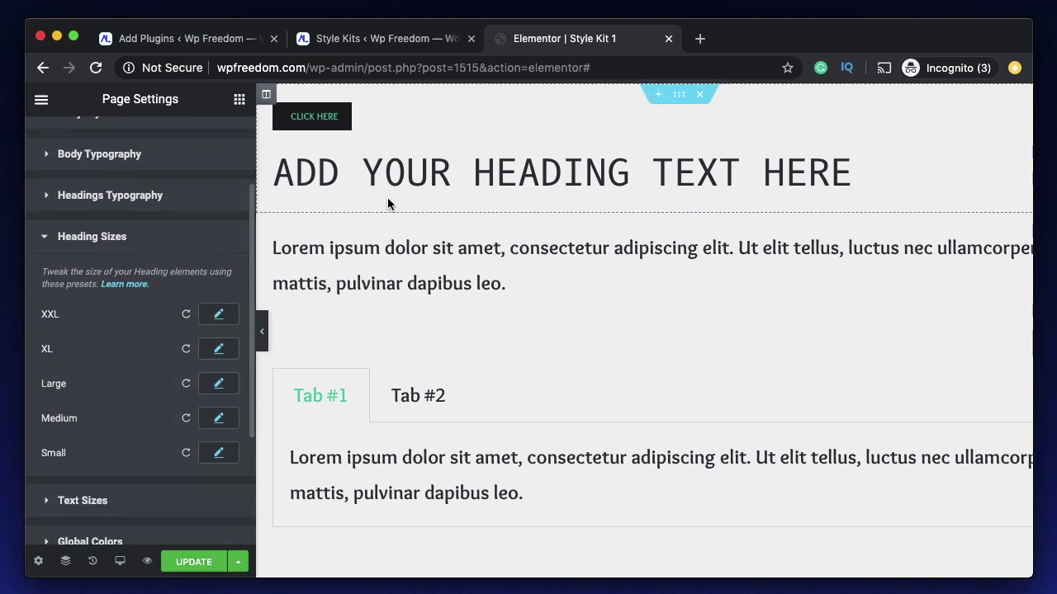
# - Select the heading on the page and examine its available size options, keeping it at Default
pyautogui.click(426, 184)
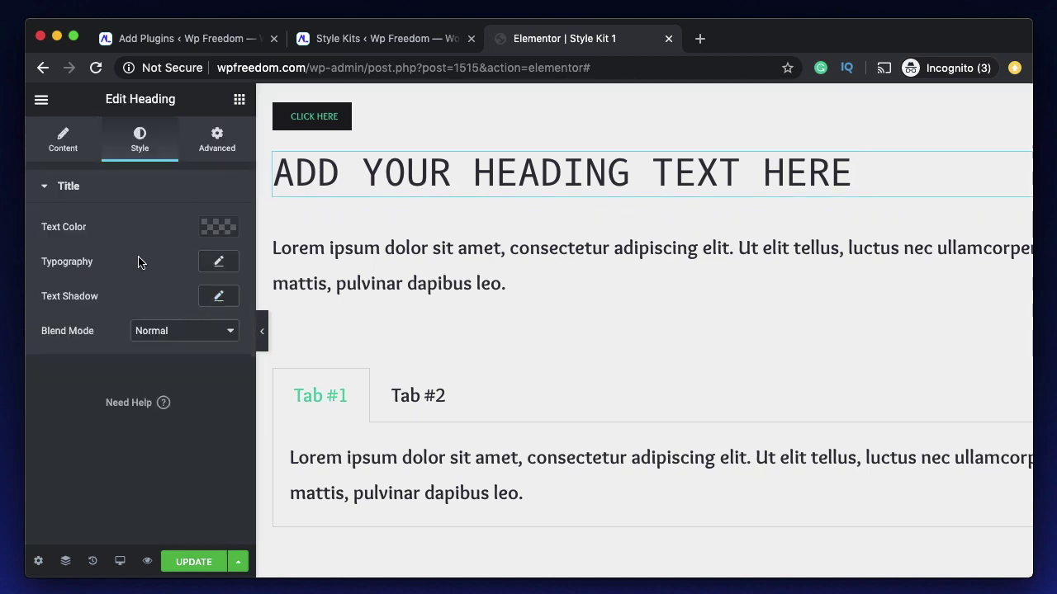
pyautogui.click(63, 142)
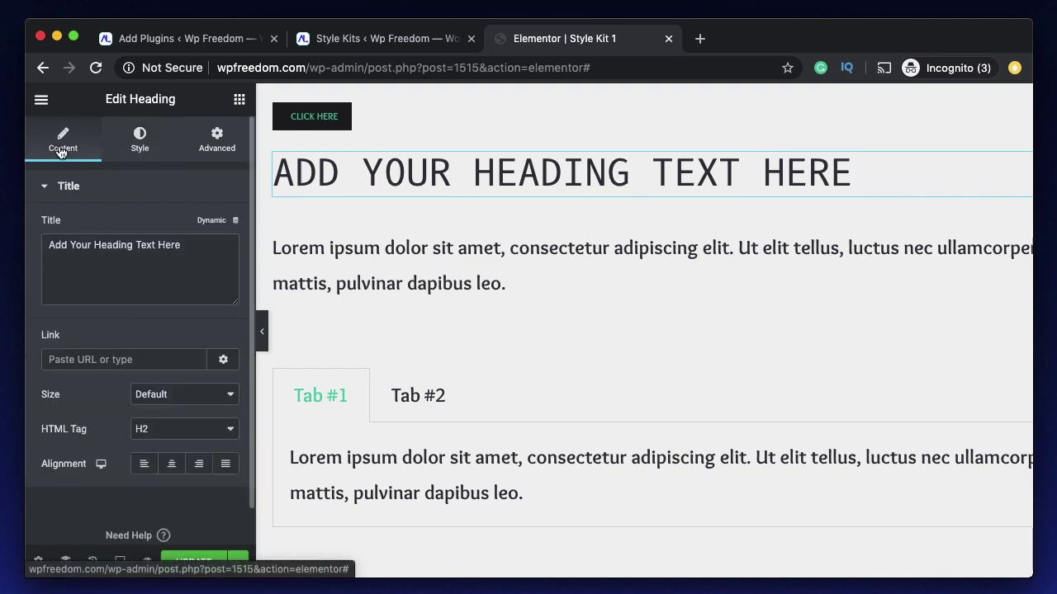
pyautogui.click(213, 399)
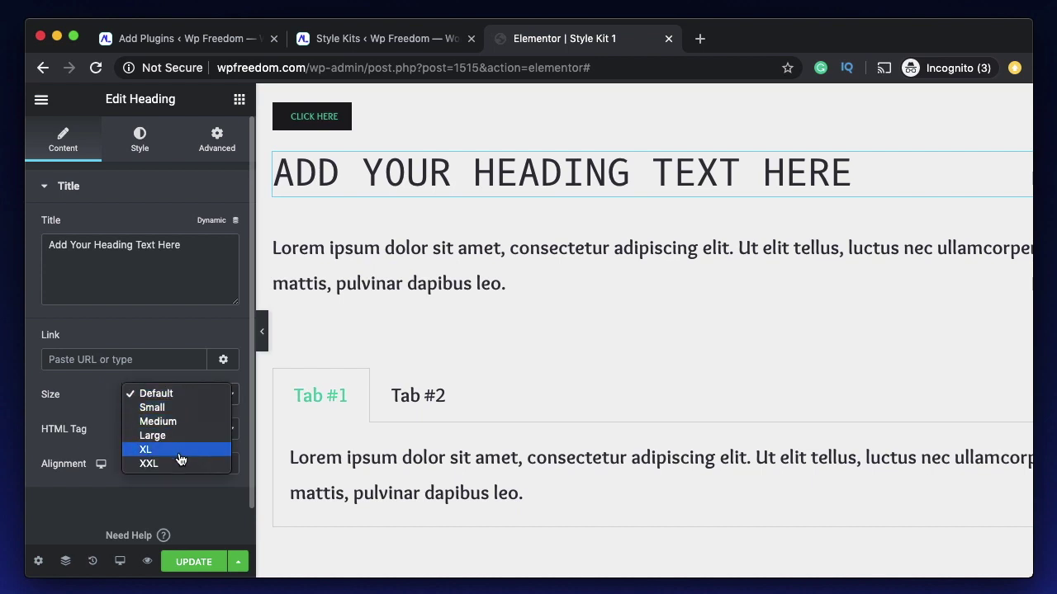
pyautogui.click(79, 400)
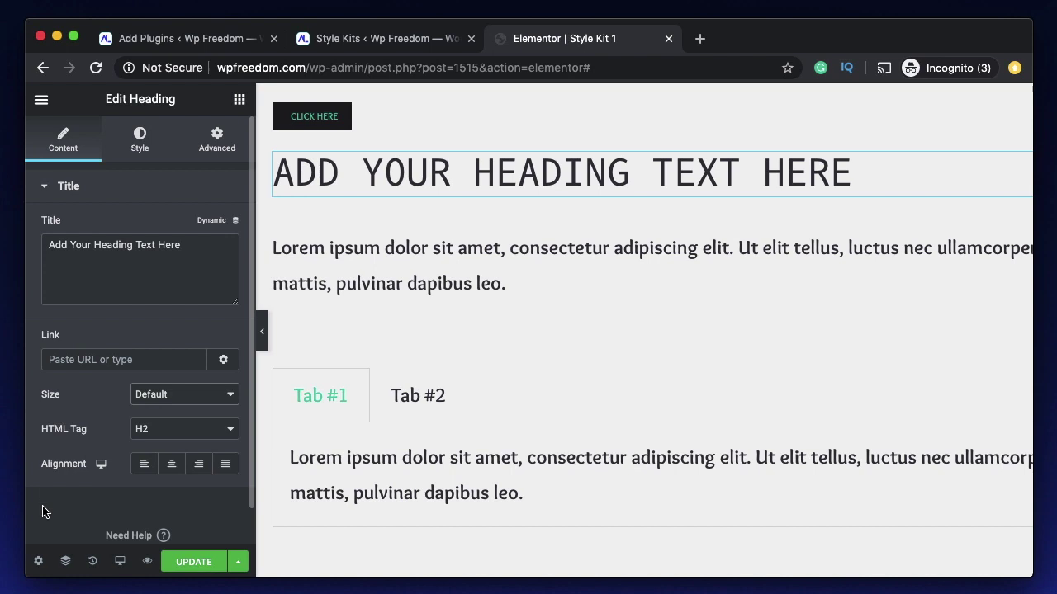
# - Return to the page's style settings and review the size and line-height of the XXL text size preset
pyautogui.click(38, 562)
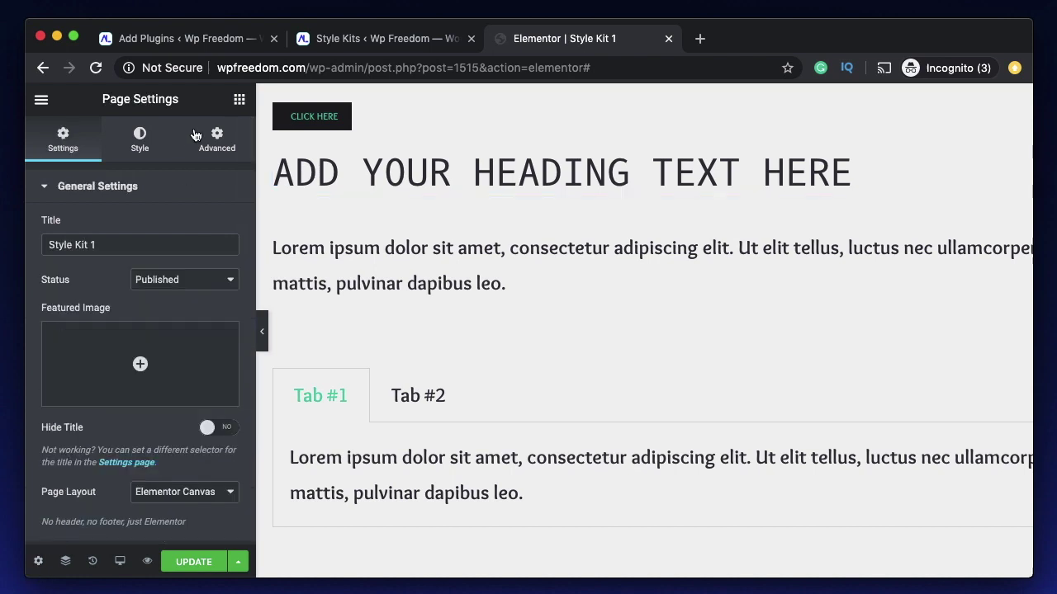
pyautogui.click(139, 136)
pyautogui.scroll(-2, 113, 401)
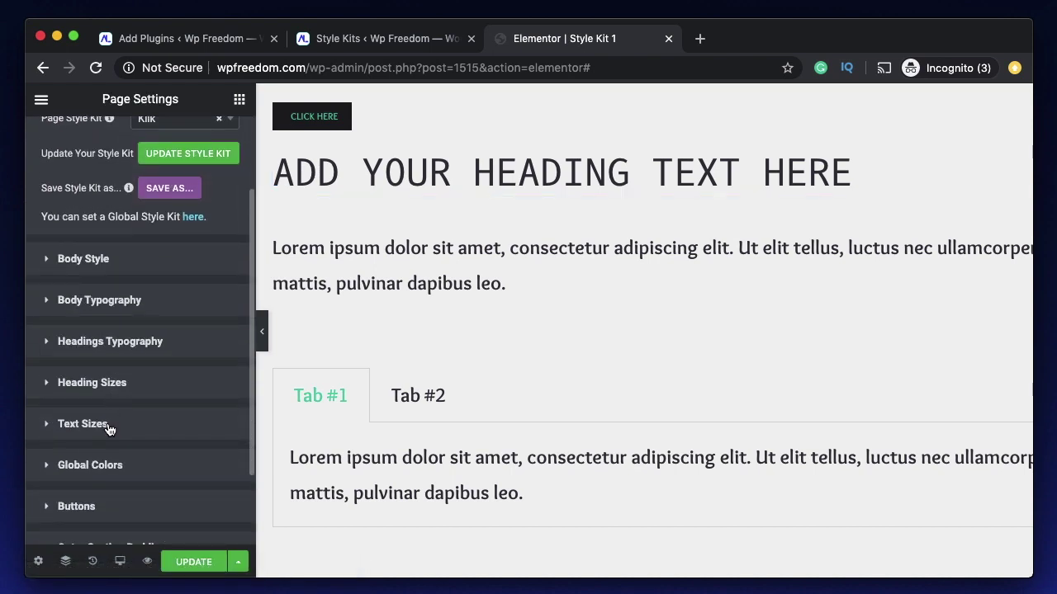
pyautogui.click(110, 424)
pyautogui.scroll(-3, 231, 330)
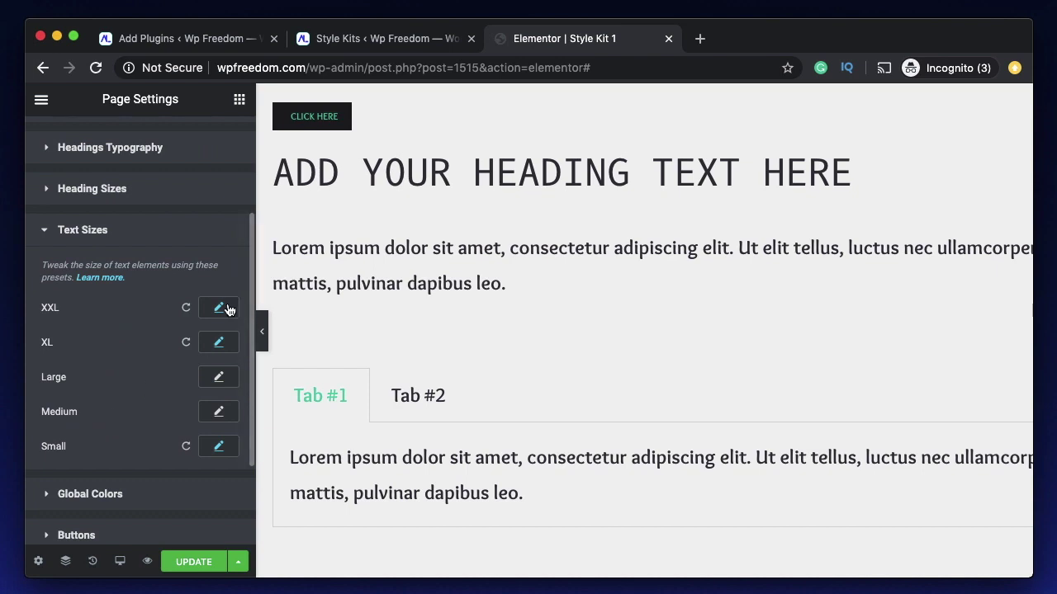
pyautogui.click(220, 308)
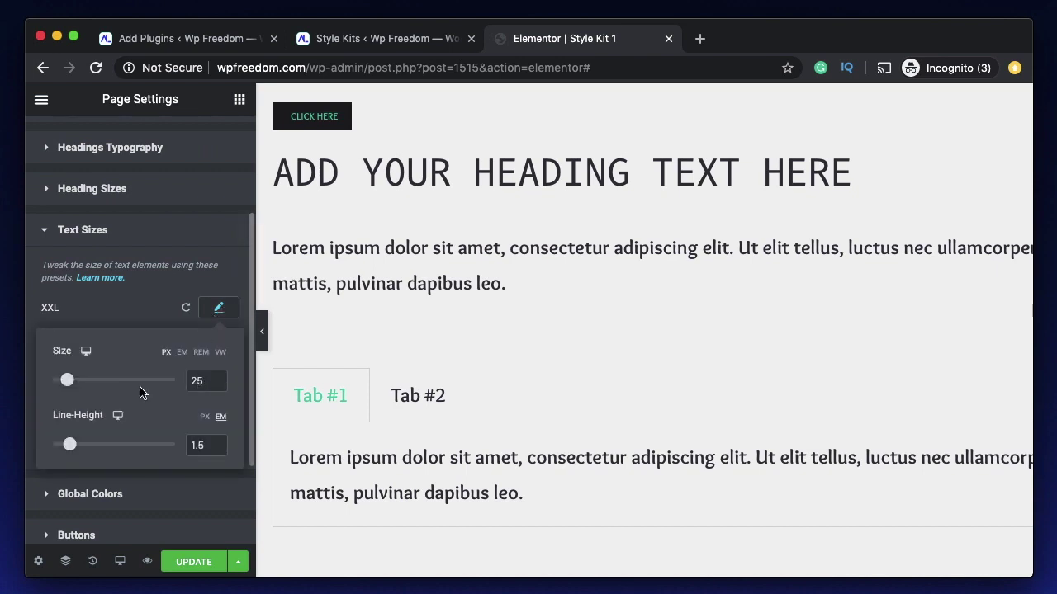
pyautogui.click(225, 307)
# - Open the page's global colors and review the accent, text and background color settings
pyautogui.scroll(-3, 102, 425)
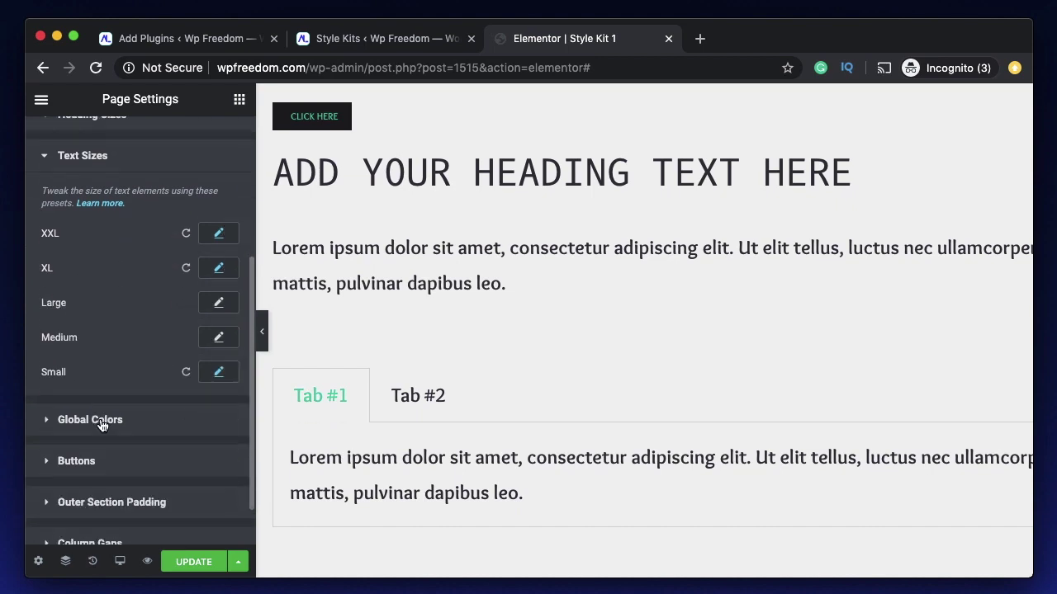
pyautogui.click(137, 394)
pyautogui.scroll(-8, 138, 395)
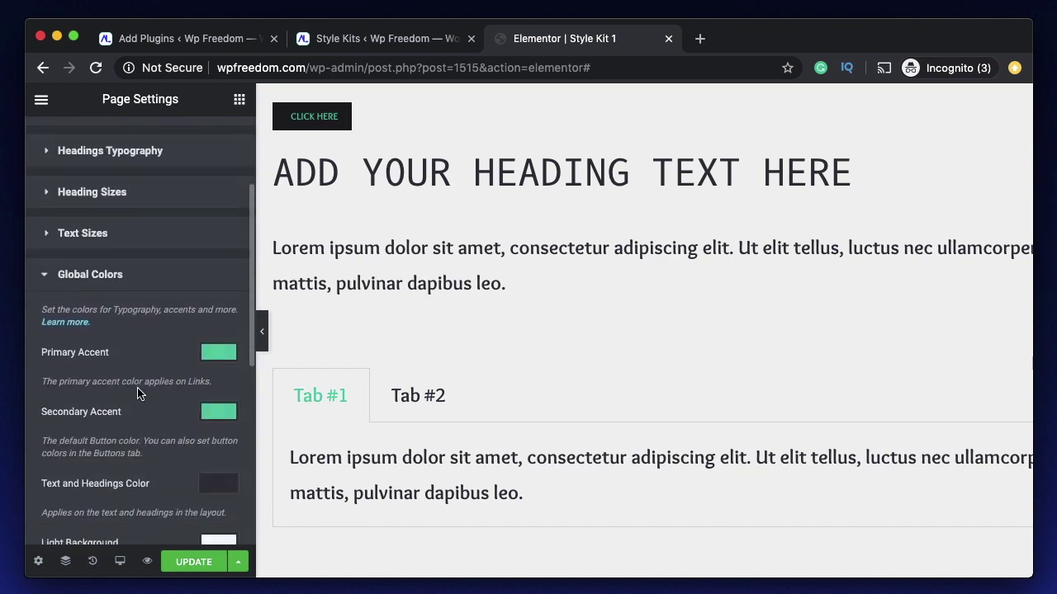
pyautogui.scroll(-1, 137, 393)
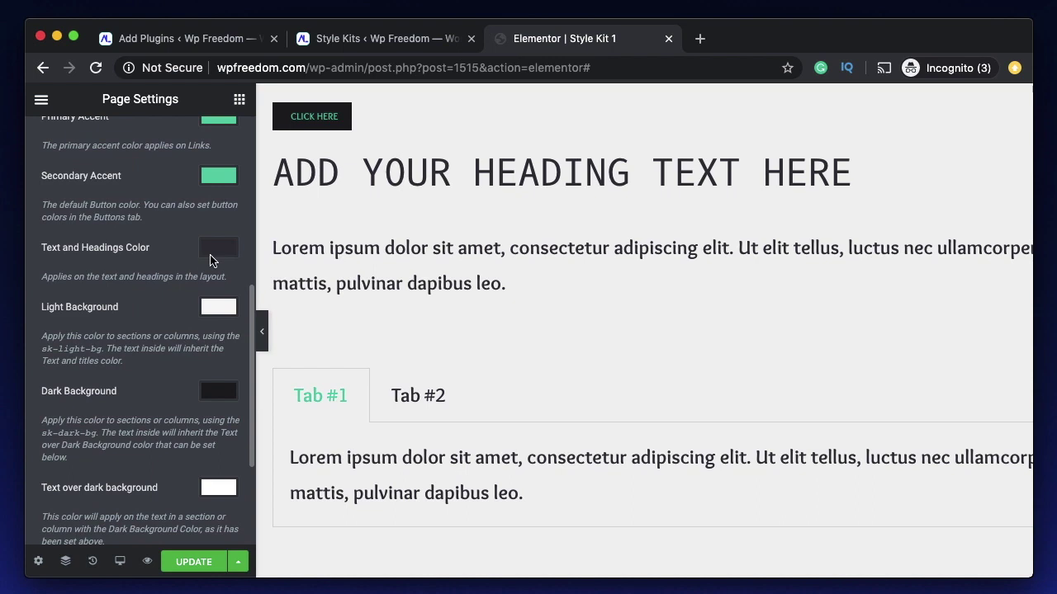
# - Try purple #512FC9 as the global Text and Headings Color, then replace it with a dark grey
pyautogui.click(231, 249)
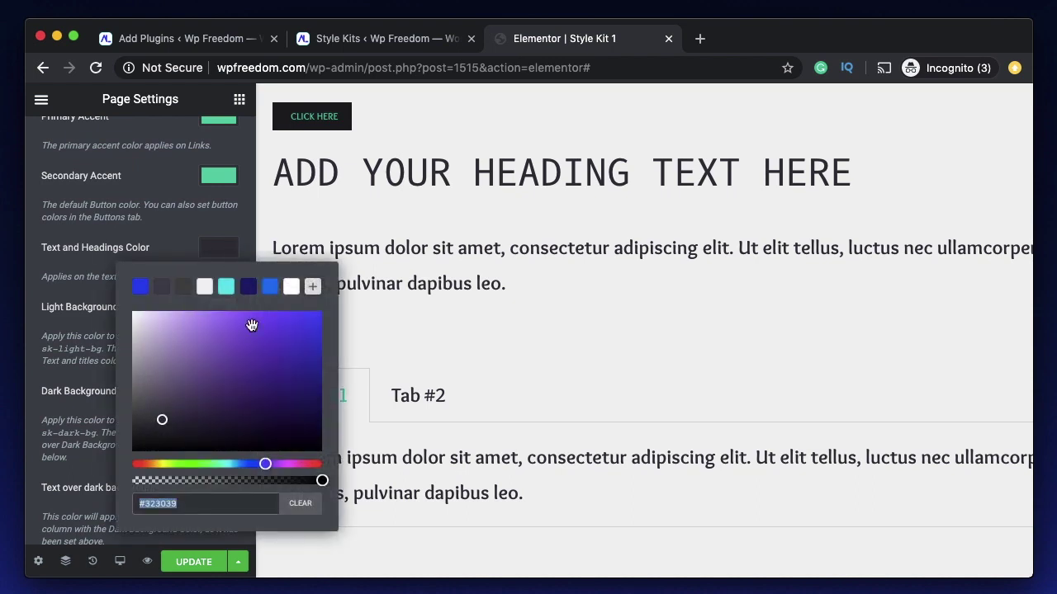
pyautogui.click(278, 341)
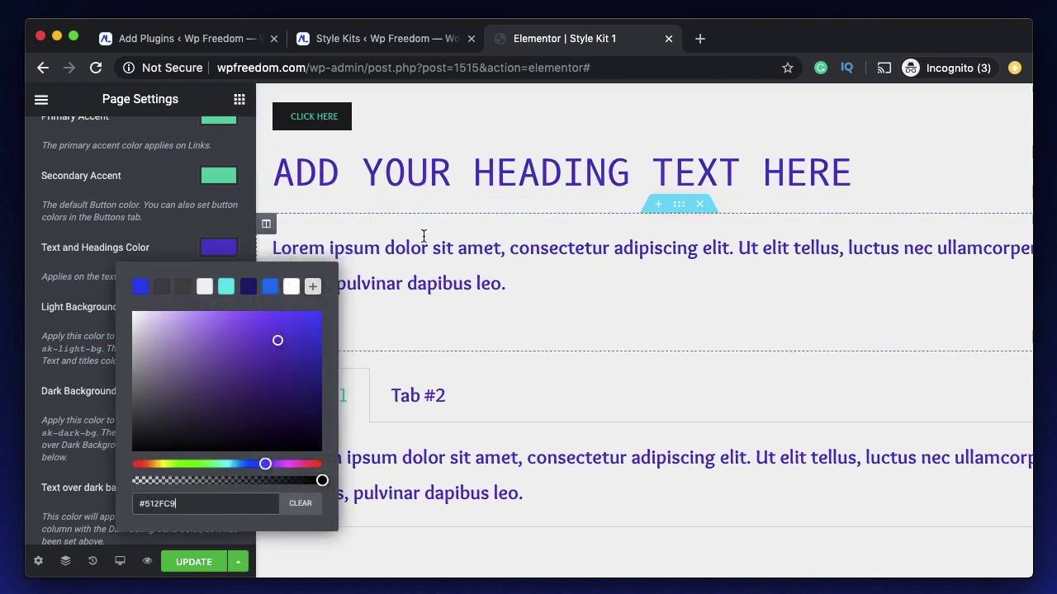
pyautogui.hotkey('ctrl', 'z')
pyautogui.click(141, 308)
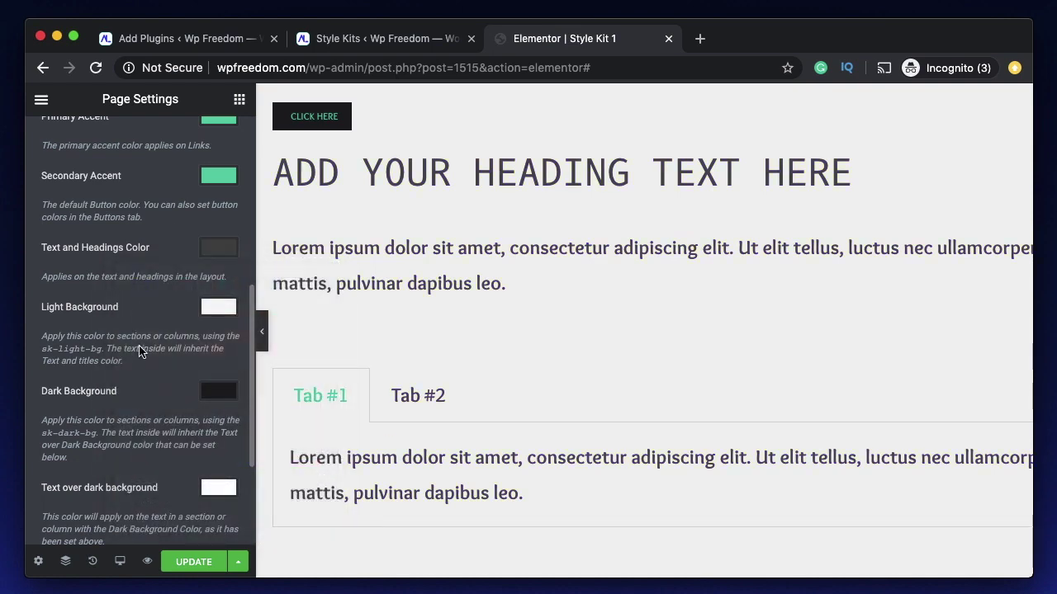
# - Look over the remaining global colors and check the Tabs widget by viewing Tab #2 and Tab #1
pyautogui.scroll(-3, 137, 375)
pyautogui.scroll(3, 137, 375)
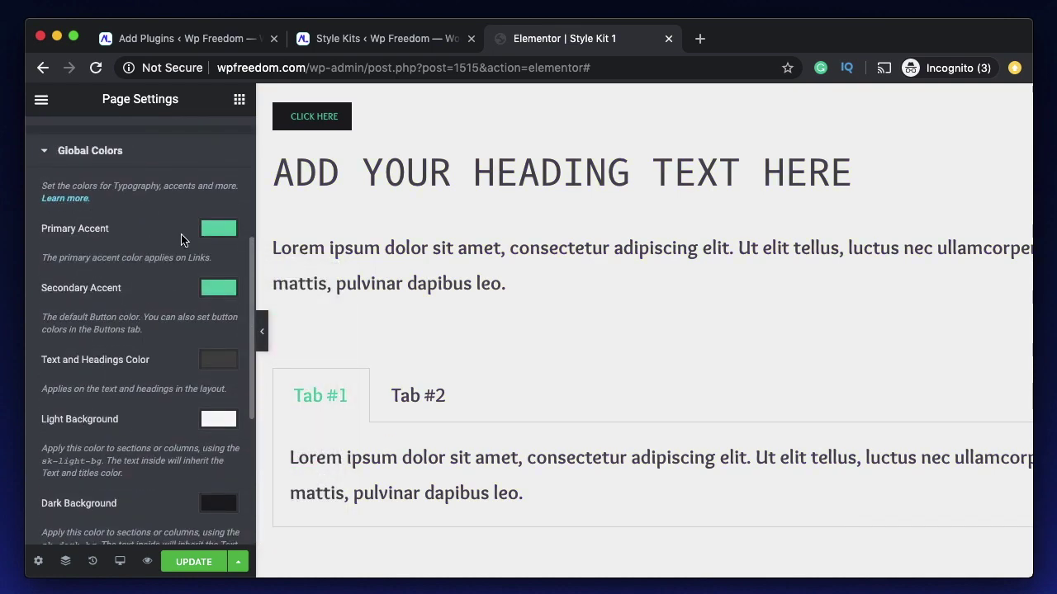
pyautogui.scroll(-3, 420, 397)
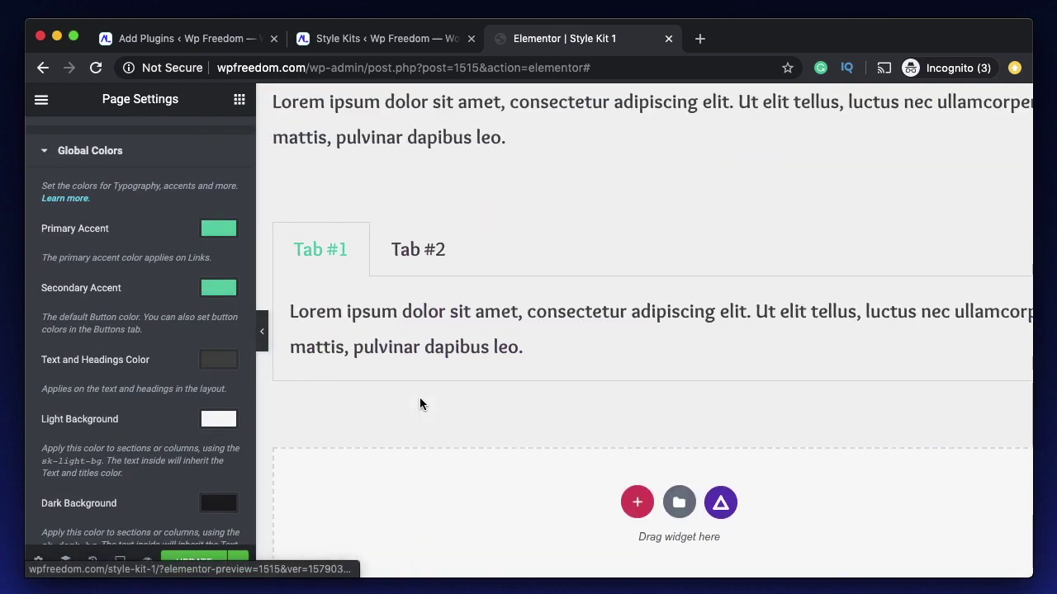
pyautogui.click(418, 248)
pyautogui.click(343, 250)
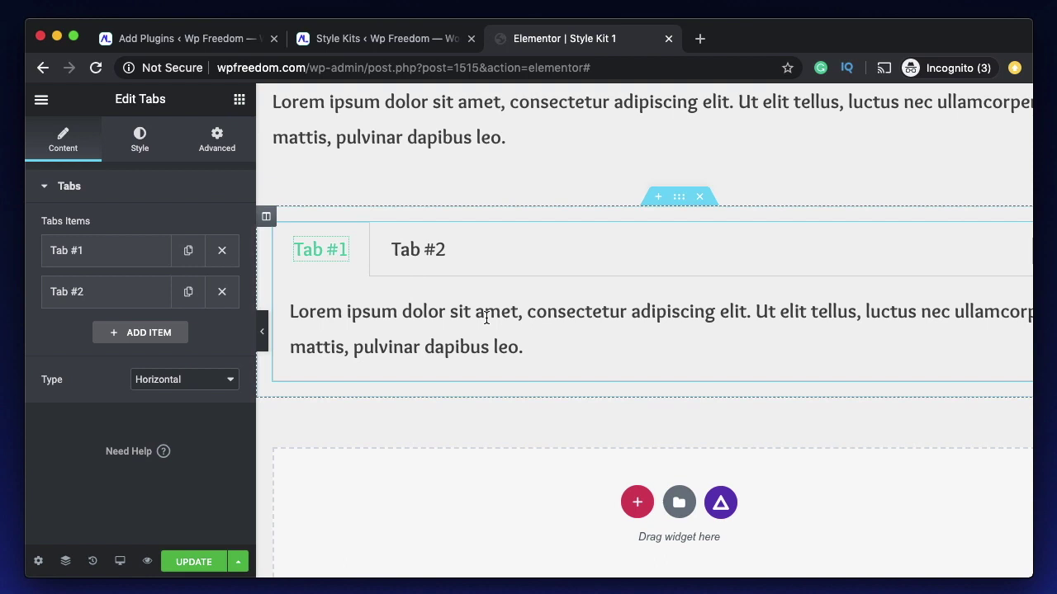
# - Add a Button widget below the Tabs widget on the page
pyautogui.click(239, 99)
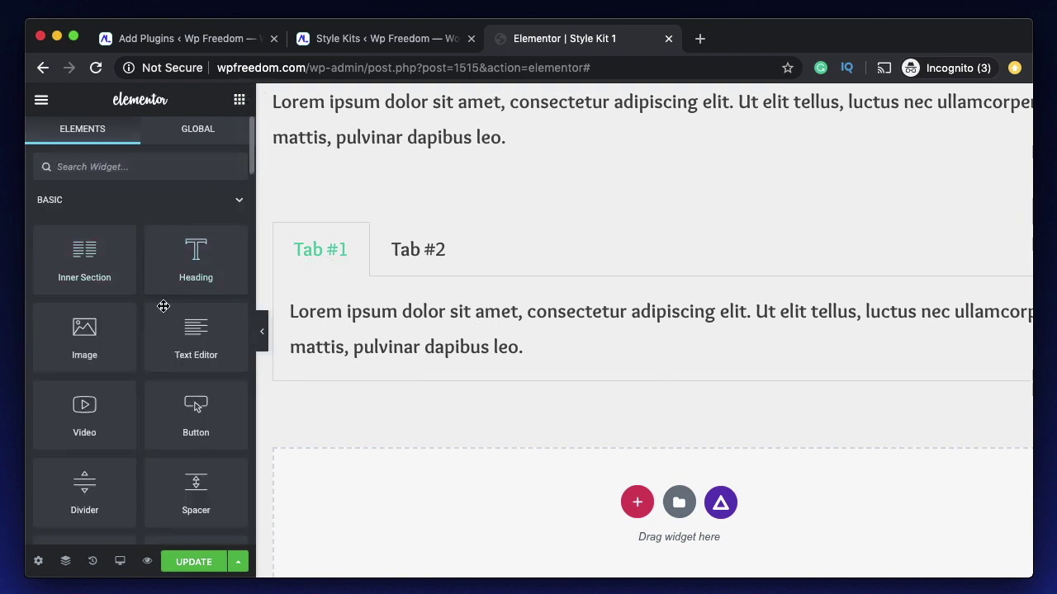
pyautogui.moveTo(195, 412); pyautogui.dragTo(331, 445)
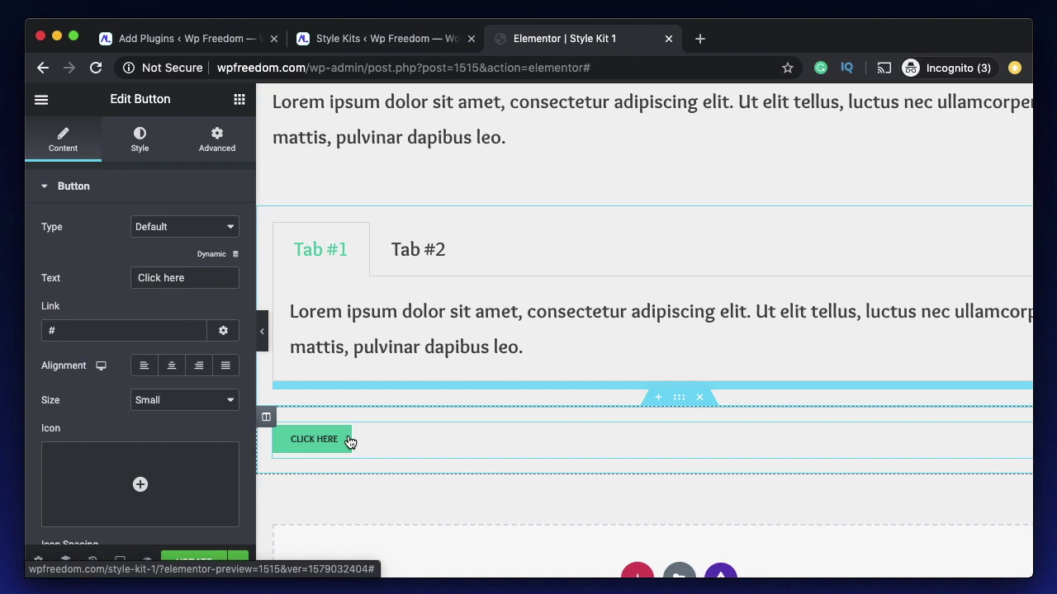
# - Update the Klik style kit with the page's latest style changes and confirm applying them to all pages using it
pyautogui.click(238, 99)
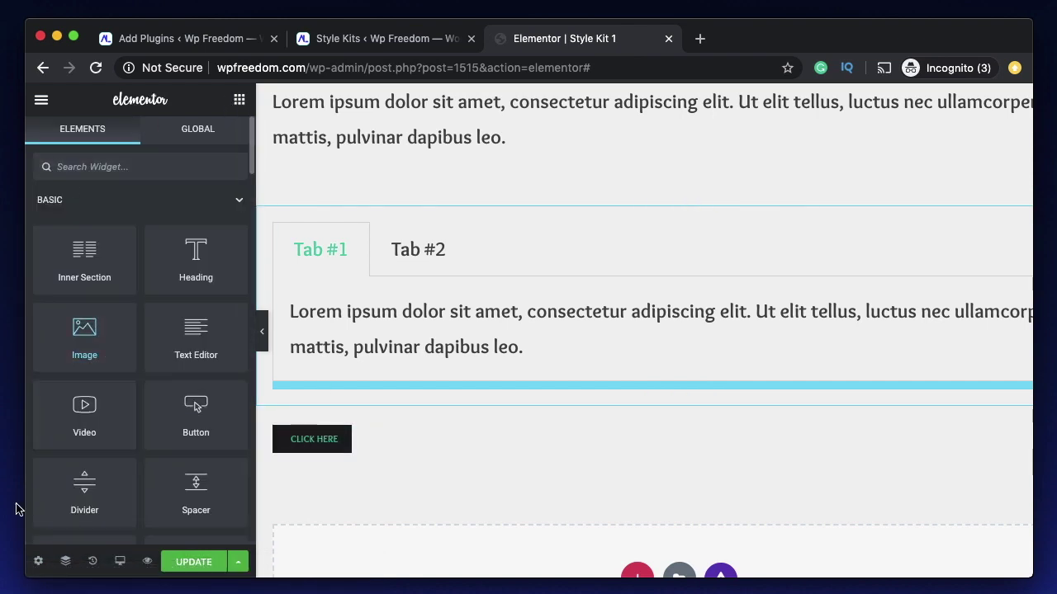
pyautogui.click(38, 560)
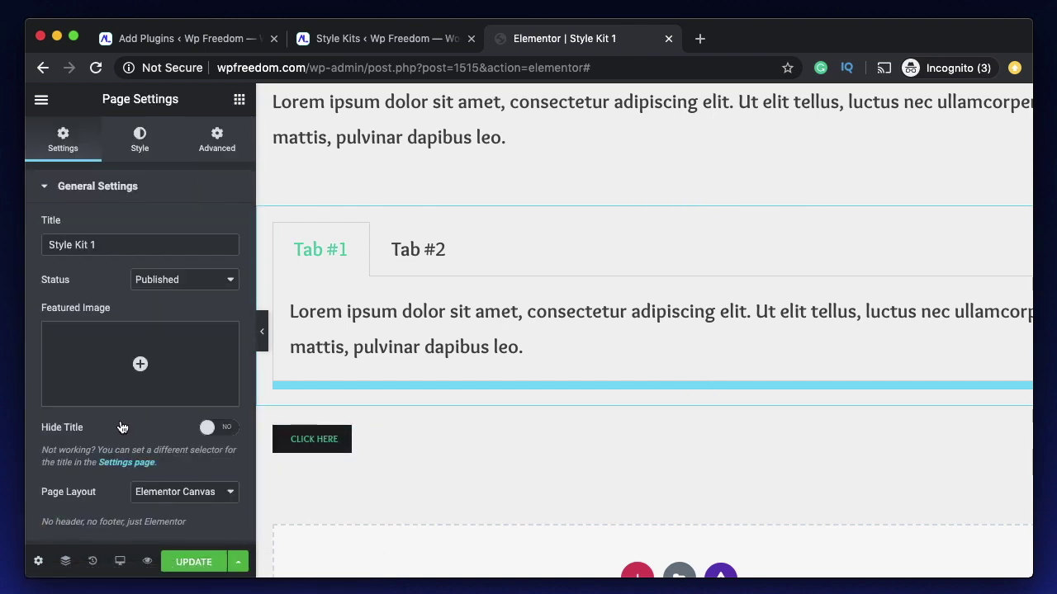
pyautogui.click(139, 140)
pyautogui.scroll(-5, 171, 330)
pyautogui.scroll(5, 172, 330)
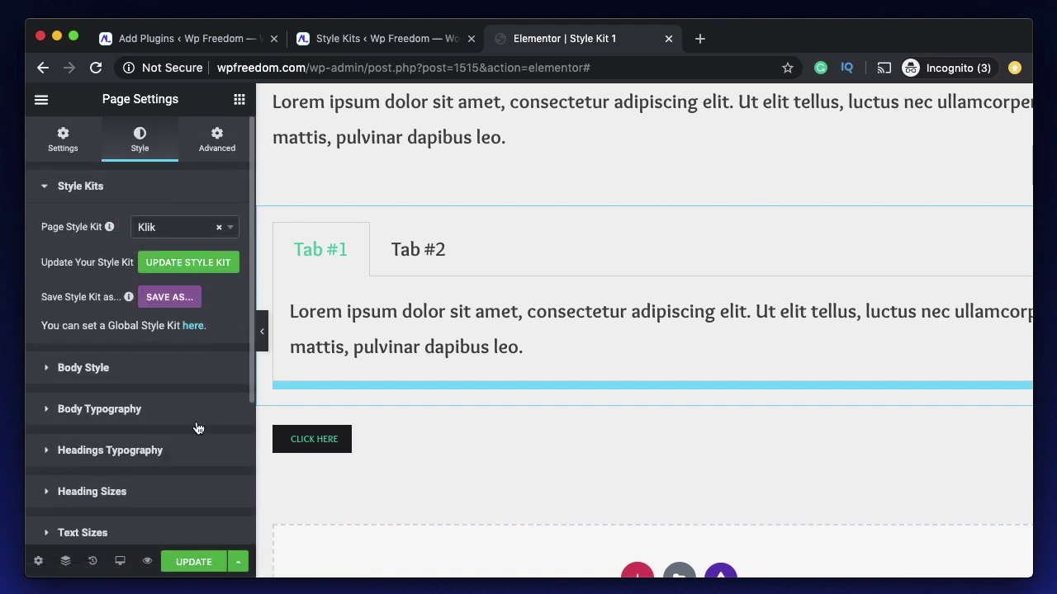
pyautogui.click(202, 264)
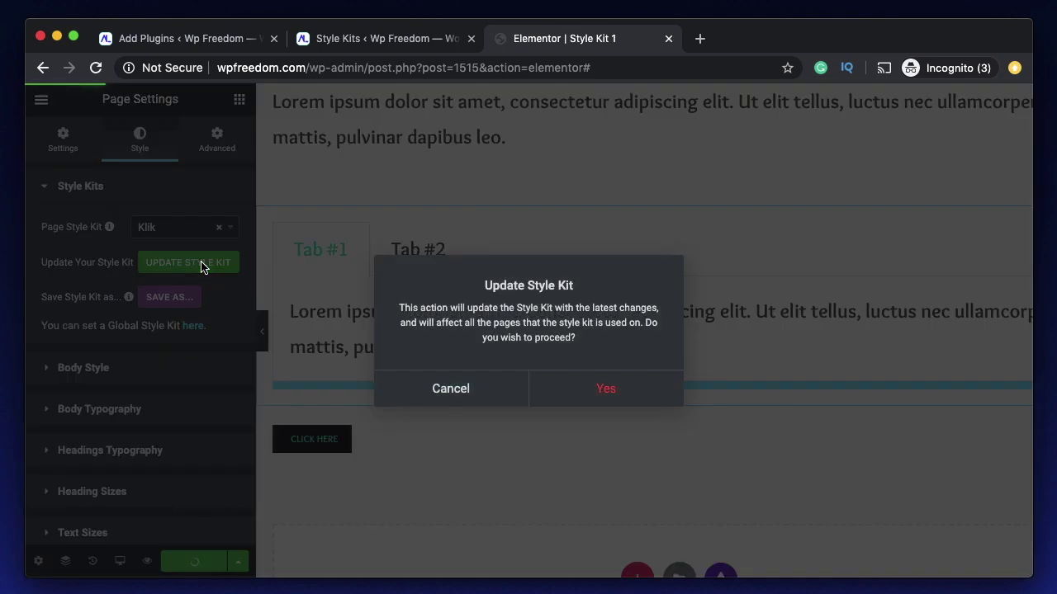
pyautogui.click(603, 388)
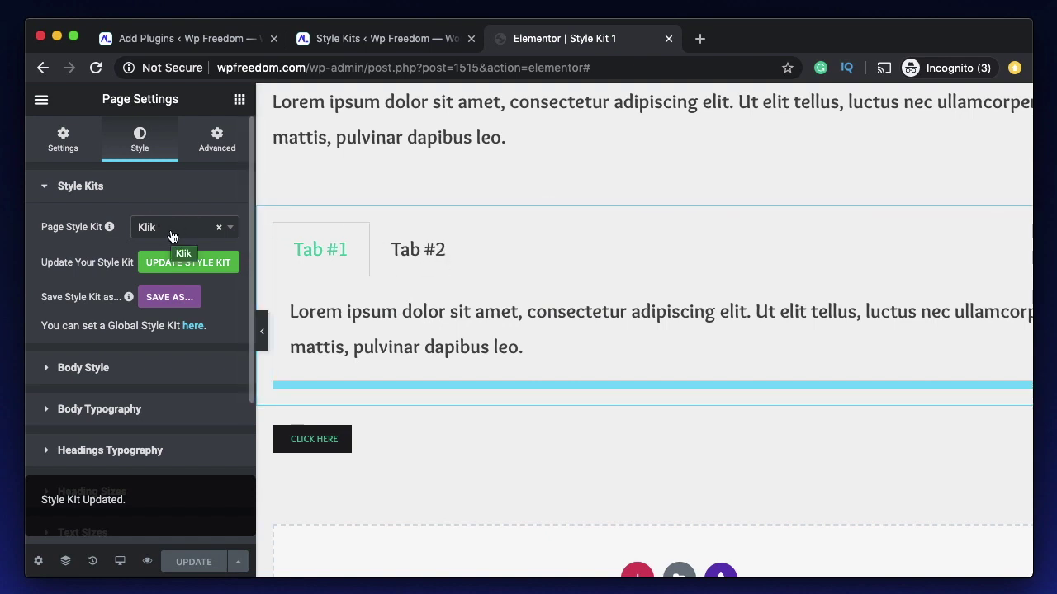
# - Look through the page's style sections and reload the editor
pyautogui.scroll(-5, 166, 438)
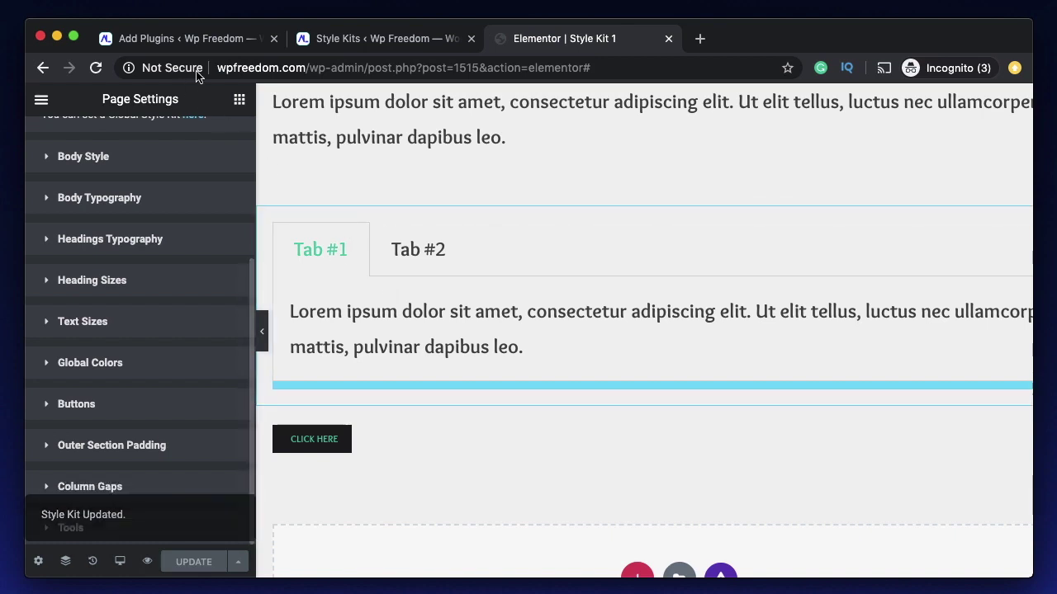
pyautogui.scroll(5, 206, 173)
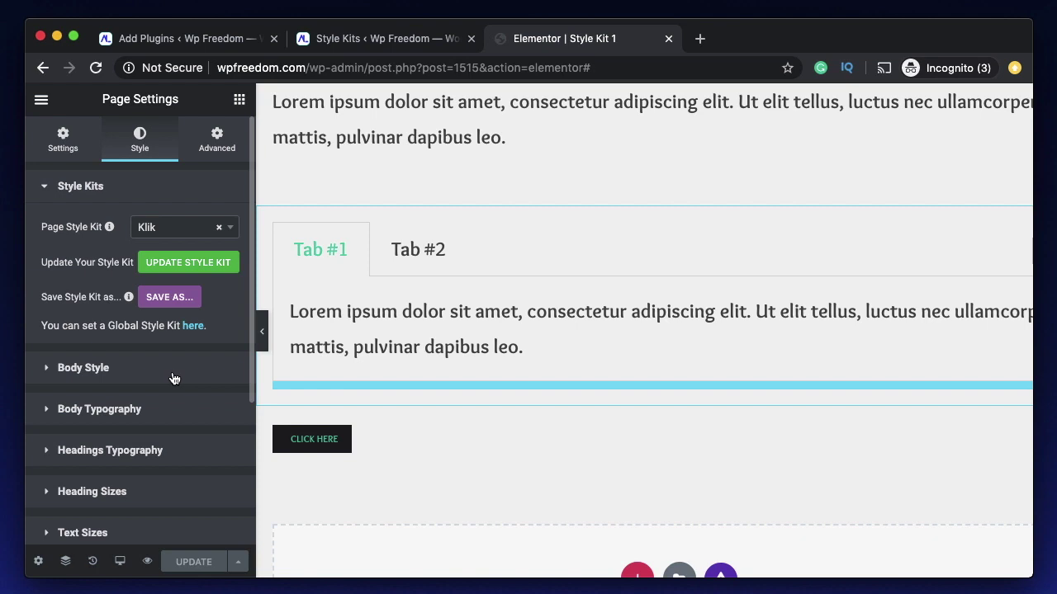
pyautogui.scroll(-5, 140, 400)
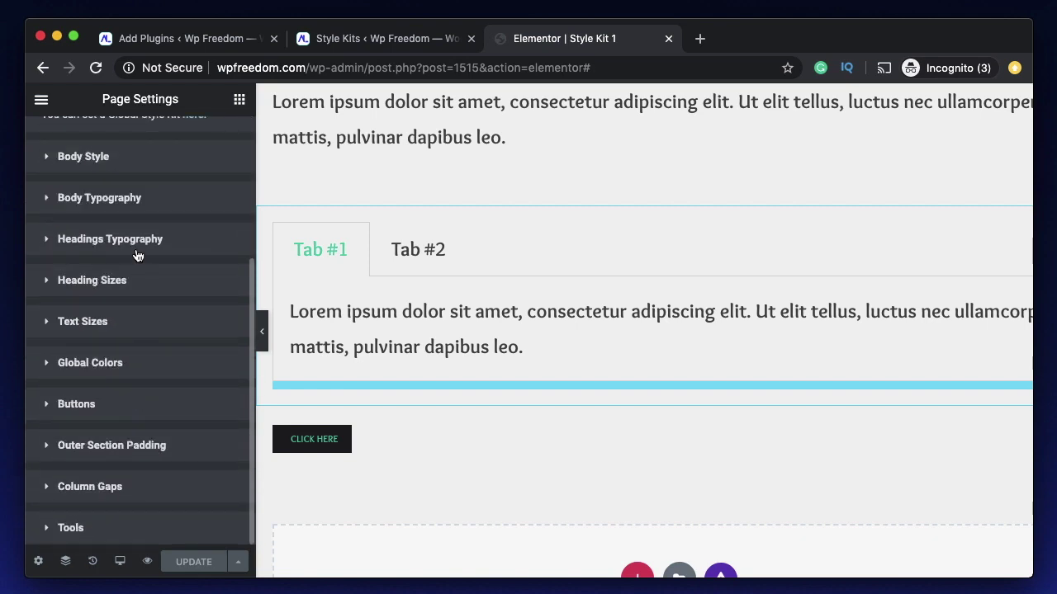
pyautogui.press('super+r')
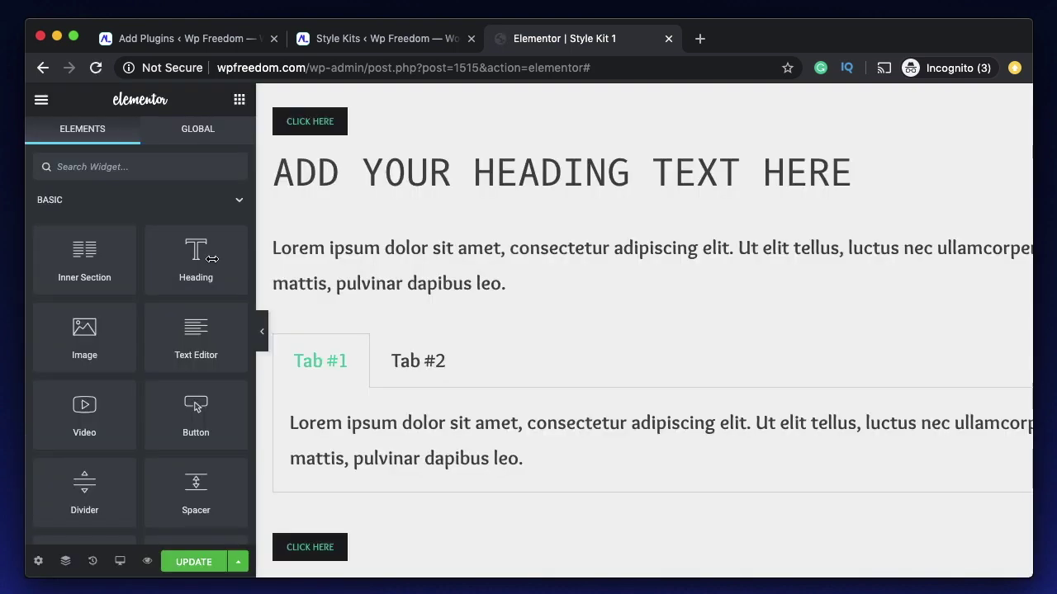
# - Add a second Heading widget between the top button and the existing heading
pyautogui.scroll(-3, 146, 472)
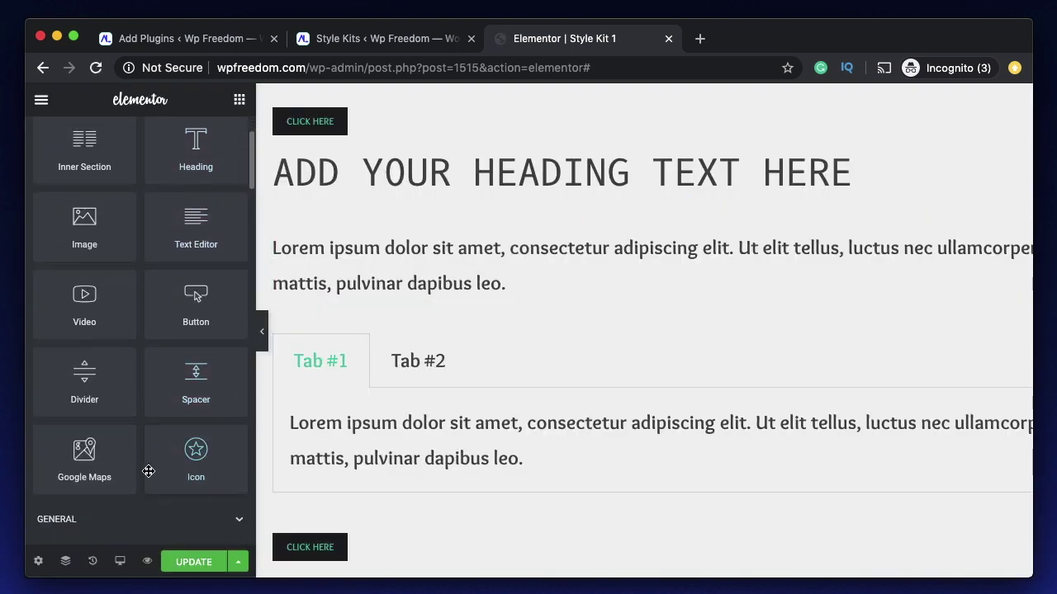
pyautogui.click(403, 360)
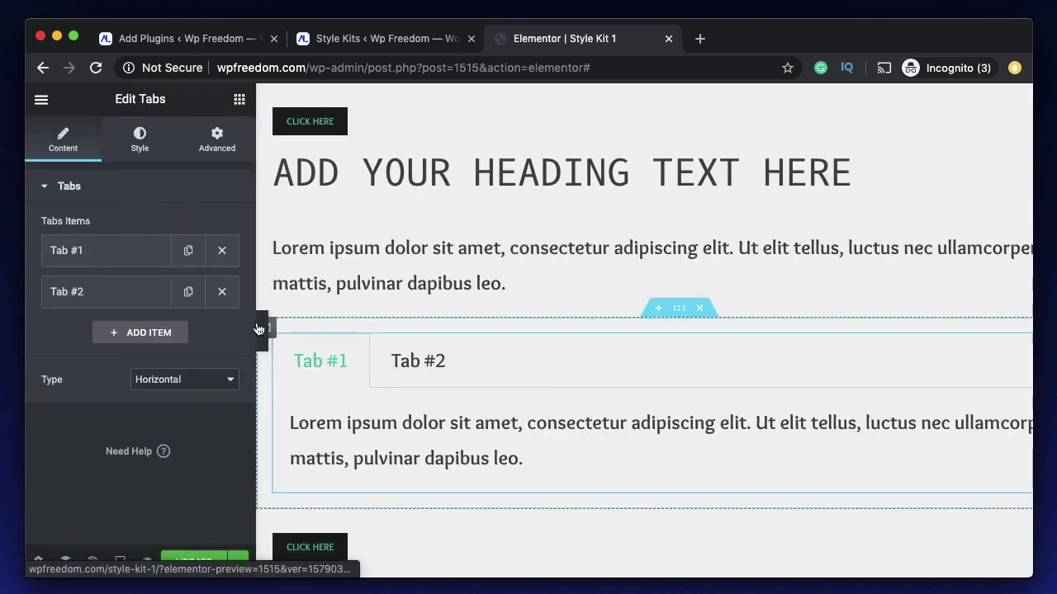
pyautogui.click(239, 99)
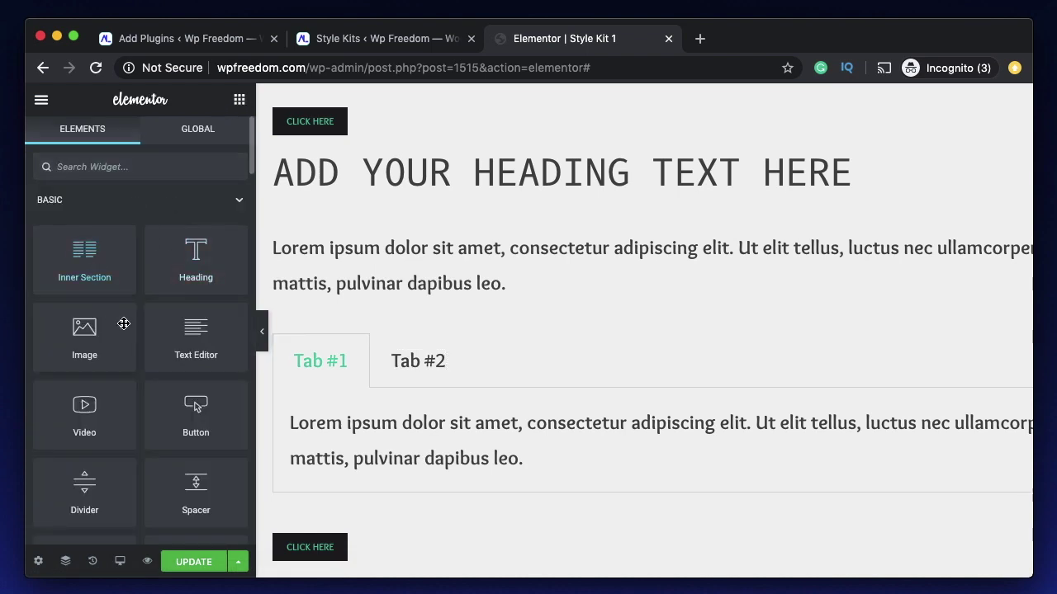
pyautogui.moveTo(180, 266); pyautogui.dragTo(433, 167)
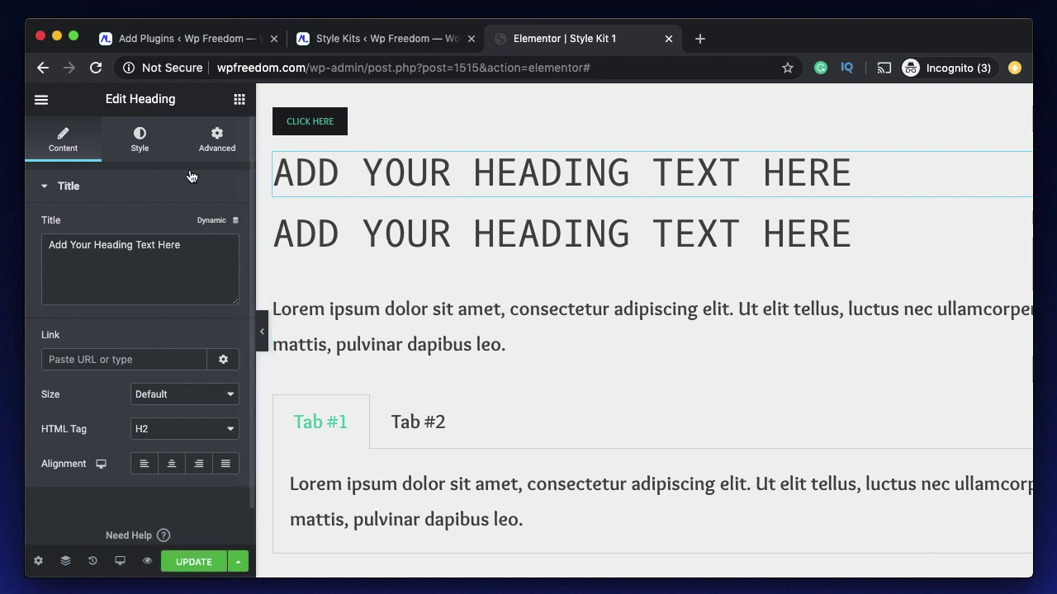
# - Open the page's style settings and review the default and narrow column gap padding presets
pyautogui.click(39, 564)
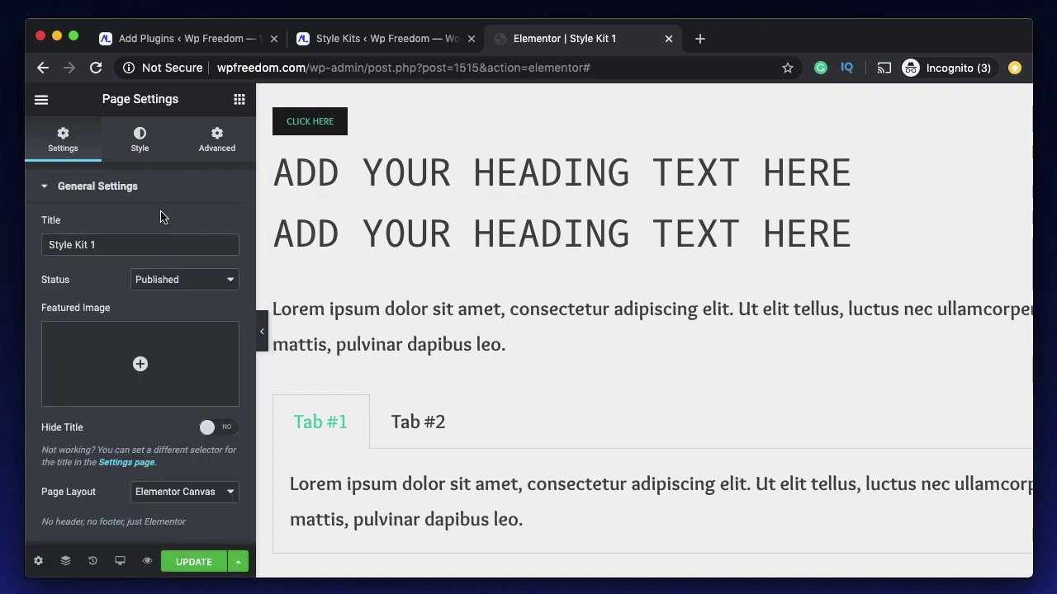
pyautogui.click(142, 145)
pyautogui.scroll(-2, 115, 405)
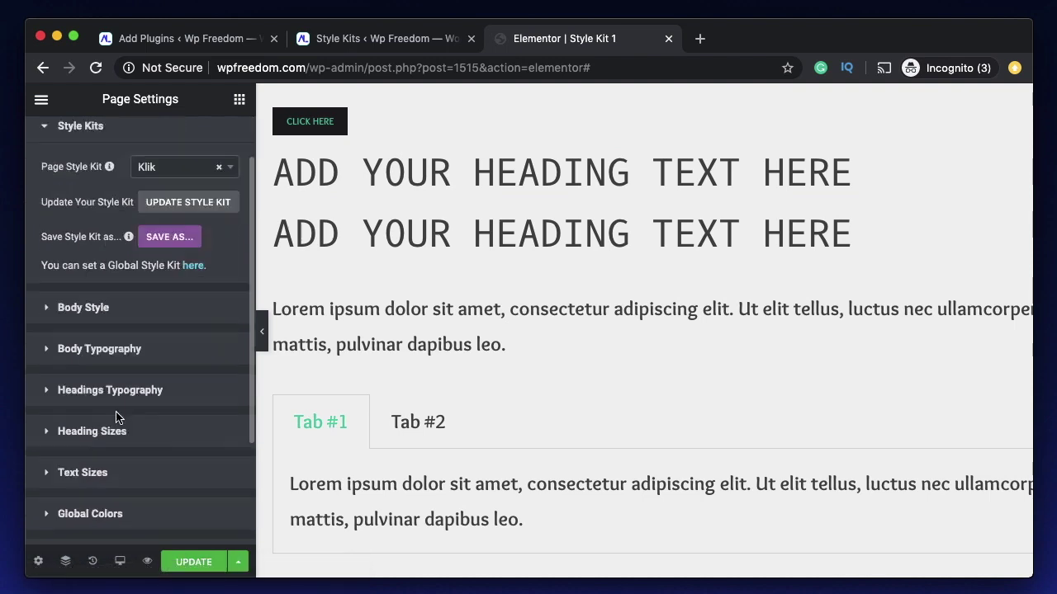
pyautogui.click(124, 500)
pyautogui.scroll(-3, 125, 501)
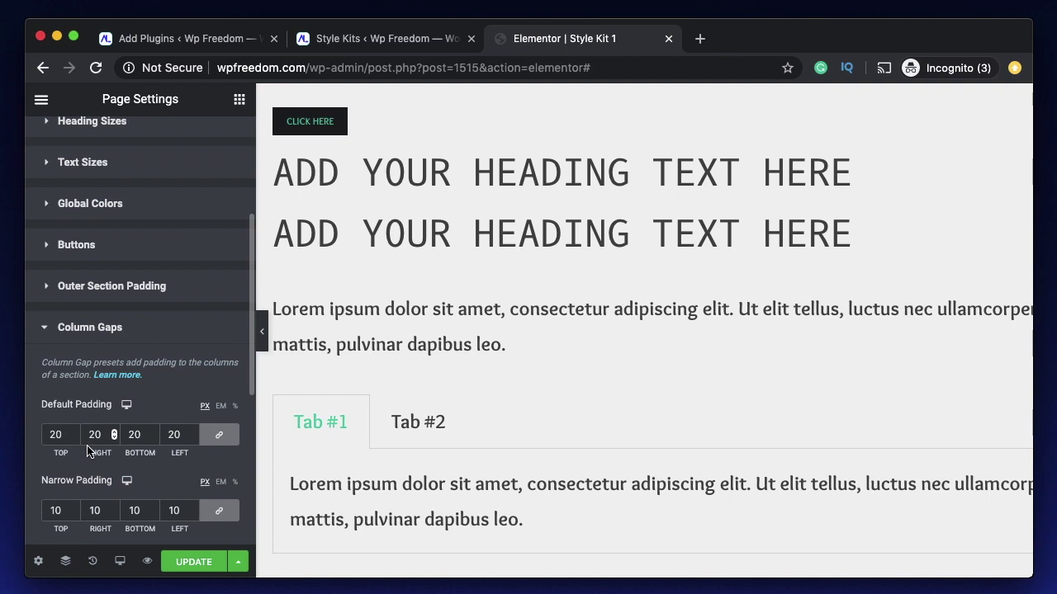
# - Try the dark navy palette color as the page's body background, then restore the light grey background
pyautogui.click(110, 235)
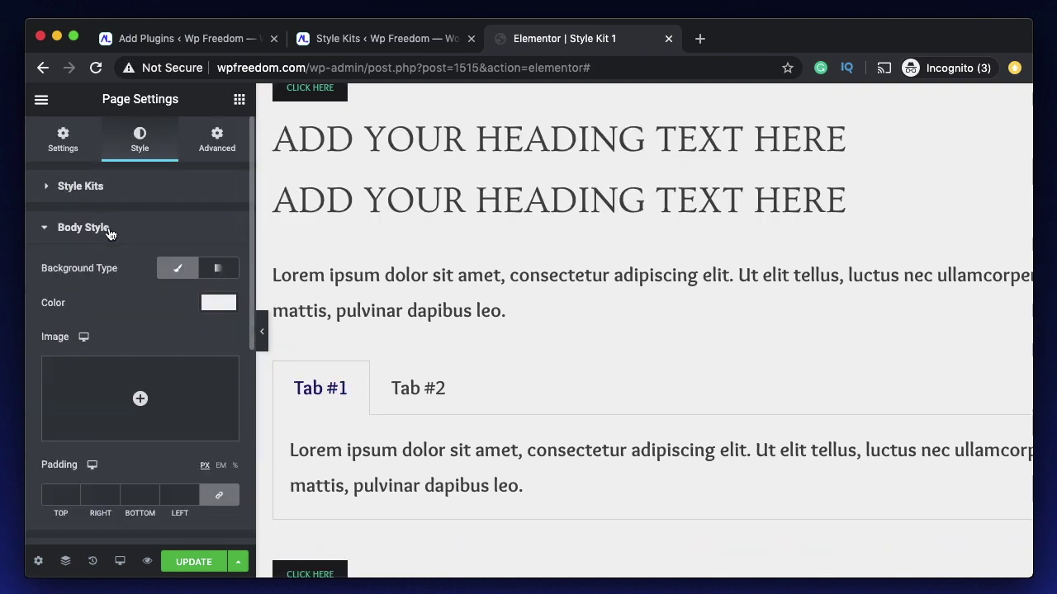
pyautogui.click(218, 305)
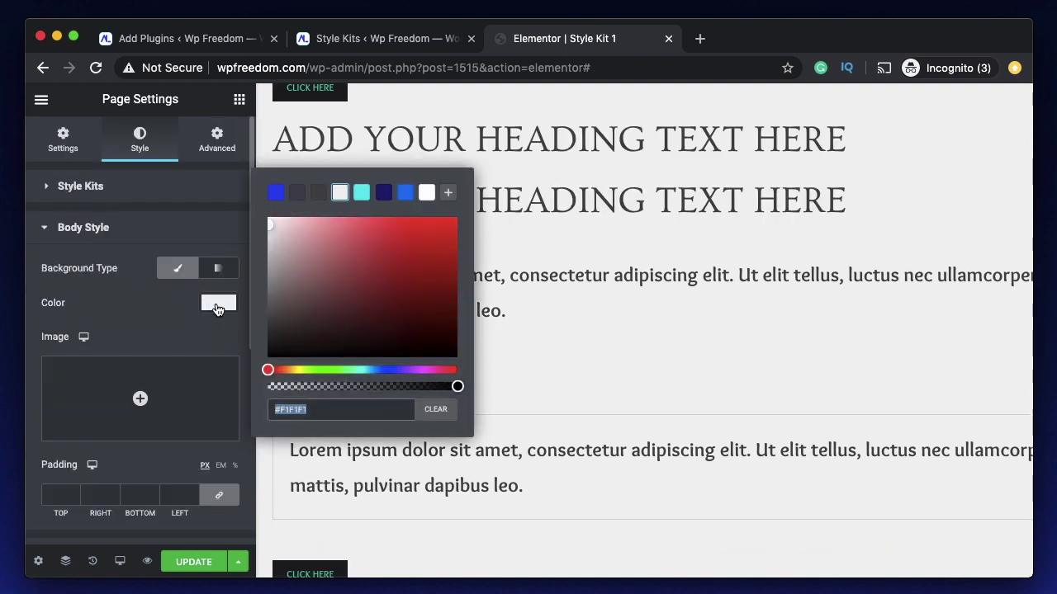
pyautogui.click(384, 194)
pyautogui.click(340, 193)
pyautogui.click(210, 303)
pyautogui.click(153, 237)
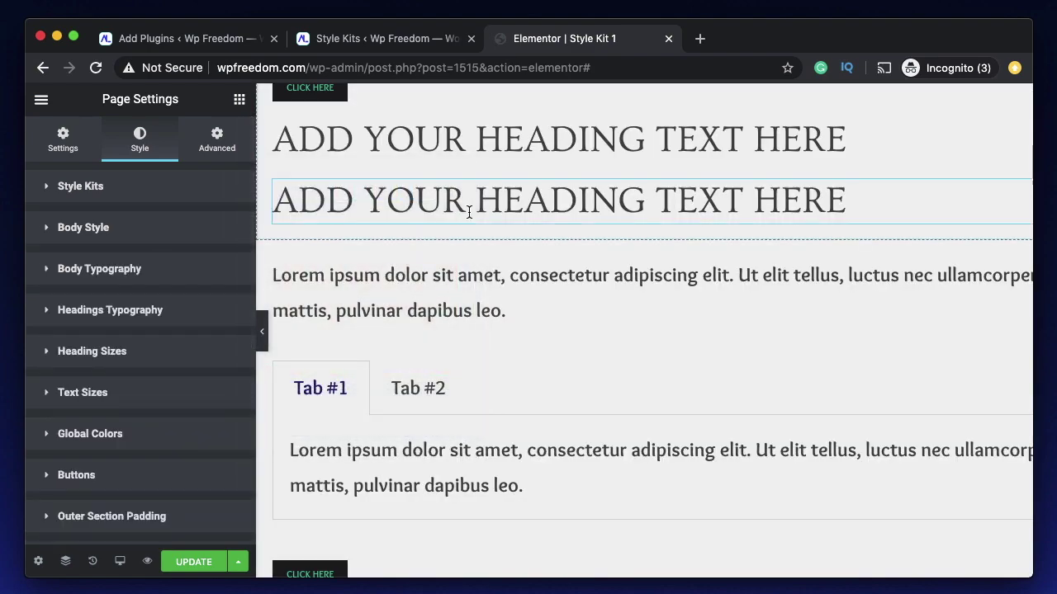
# - Select the button at the top of the page and set its hover background color to red
pyautogui.scroll(1, 470, 210)
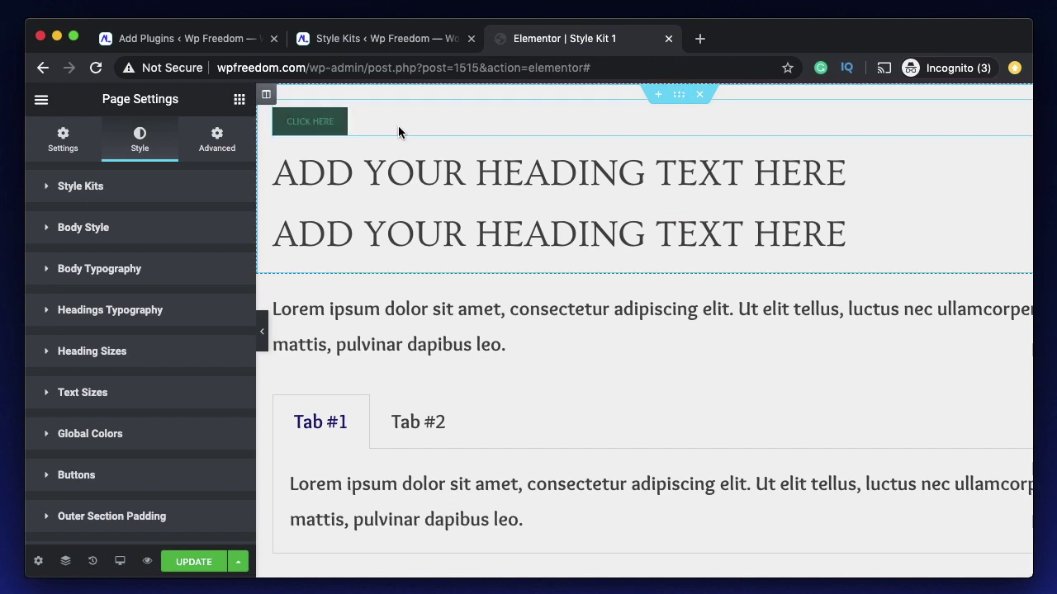
pyautogui.click(369, 113)
pyautogui.click(140, 140)
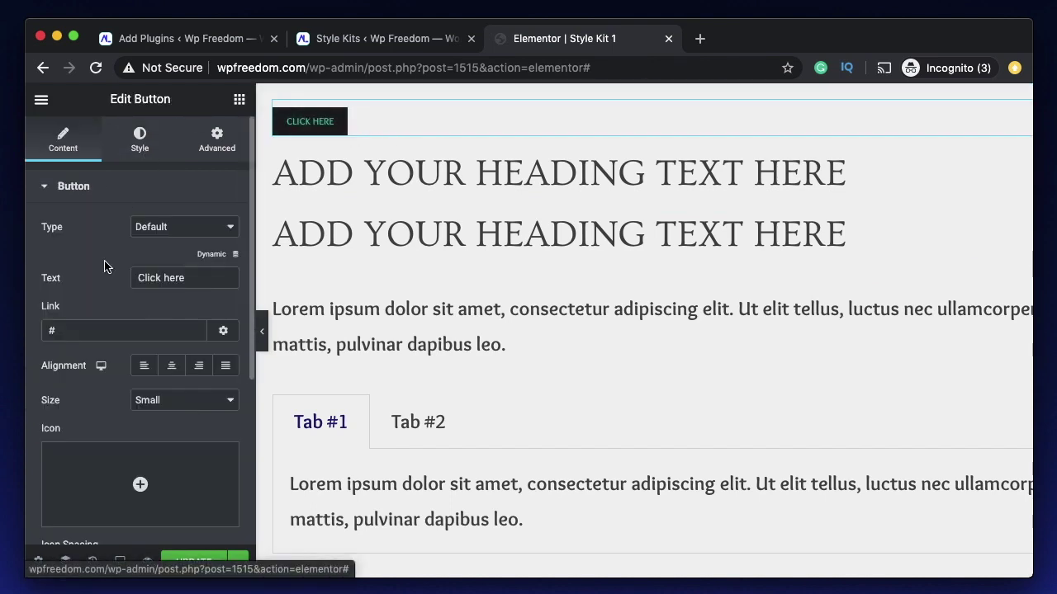
pyautogui.scroll(-1, 96, 351)
pyautogui.click(186, 322)
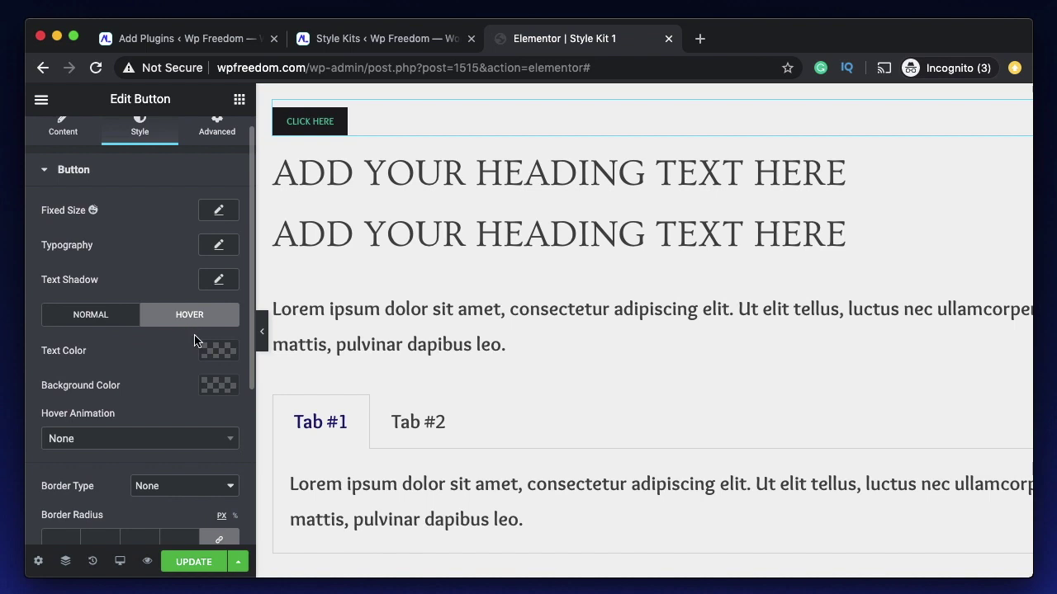
pyautogui.click(220, 386)
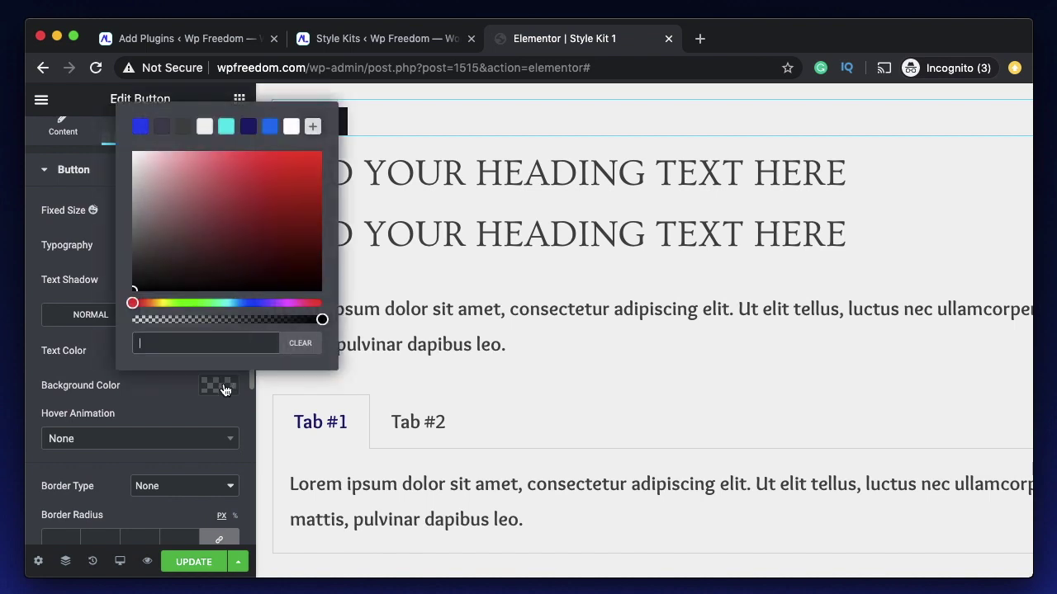
pyautogui.click(279, 176)
pyautogui.click(187, 390)
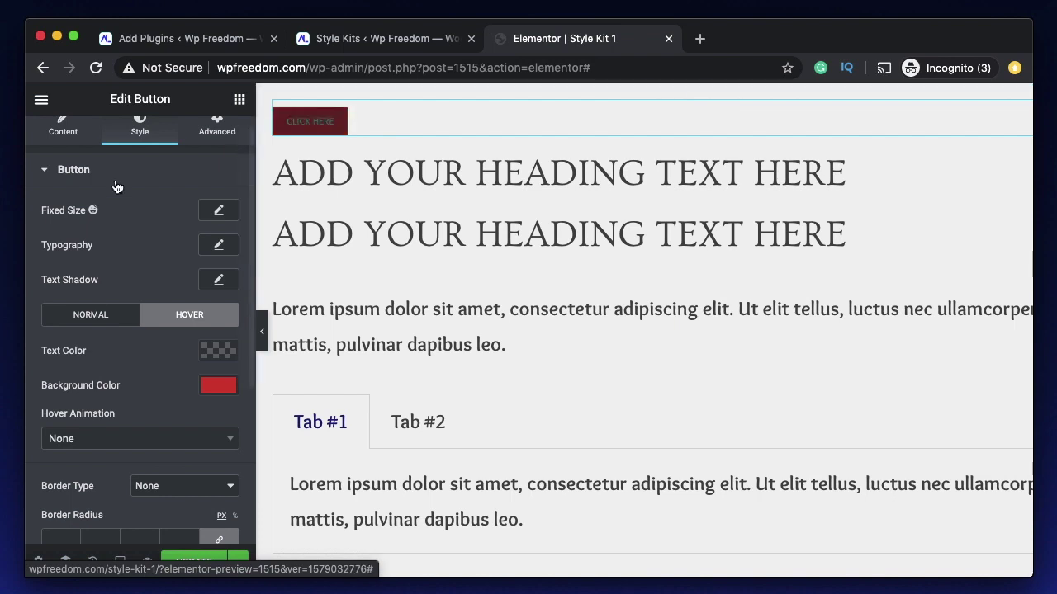
# - Open the page's style settings and review the Body Style options, the selected page style kit and the available style categories
pyautogui.scroll(1, 107, 196)
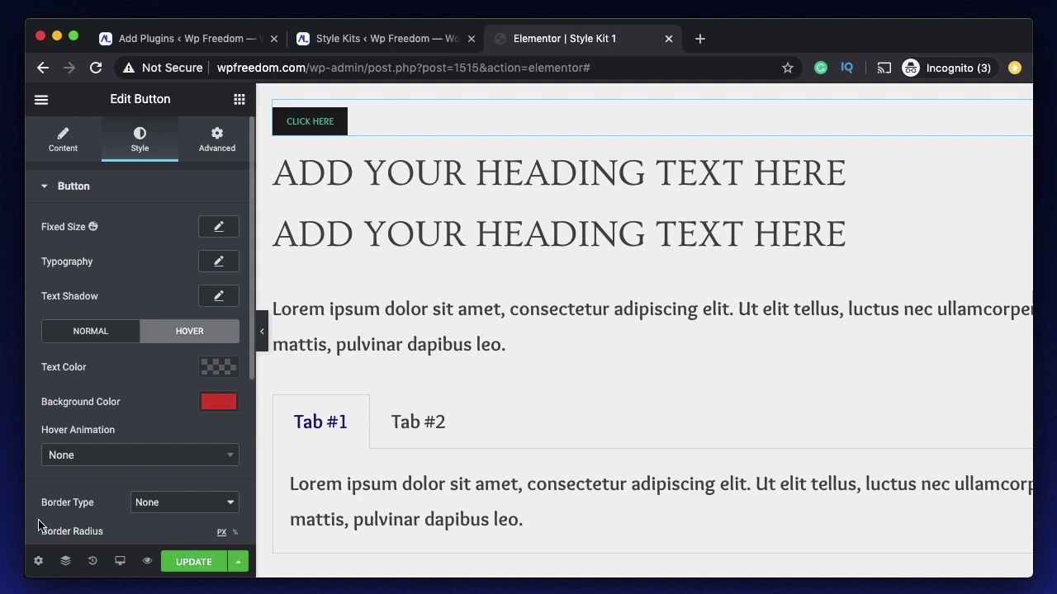
pyautogui.click(38, 561)
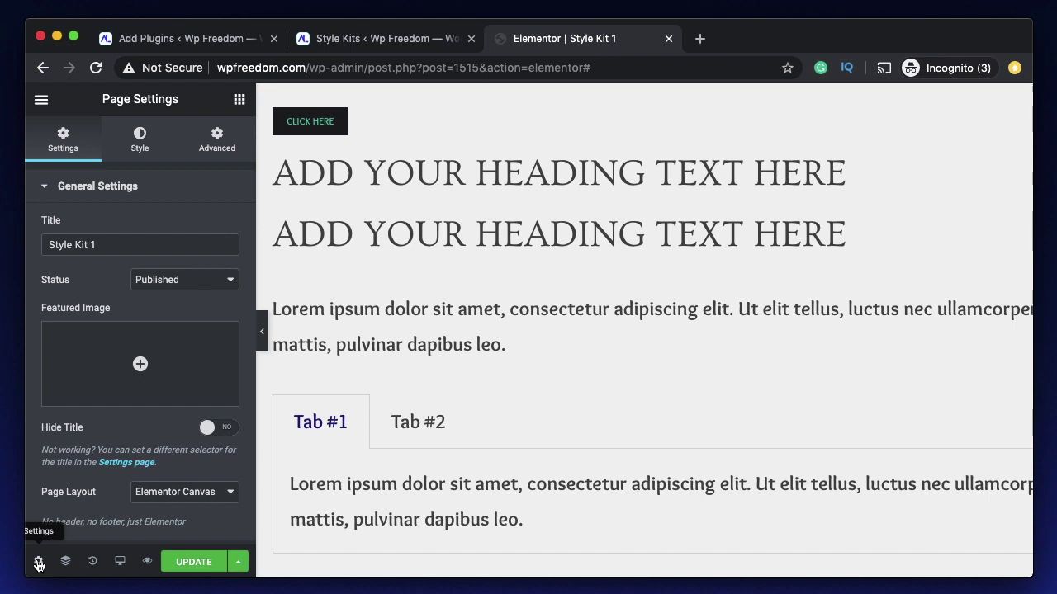
pyautogui.click(151, 134)
pyautogui.scroll(-5, 179, 368)
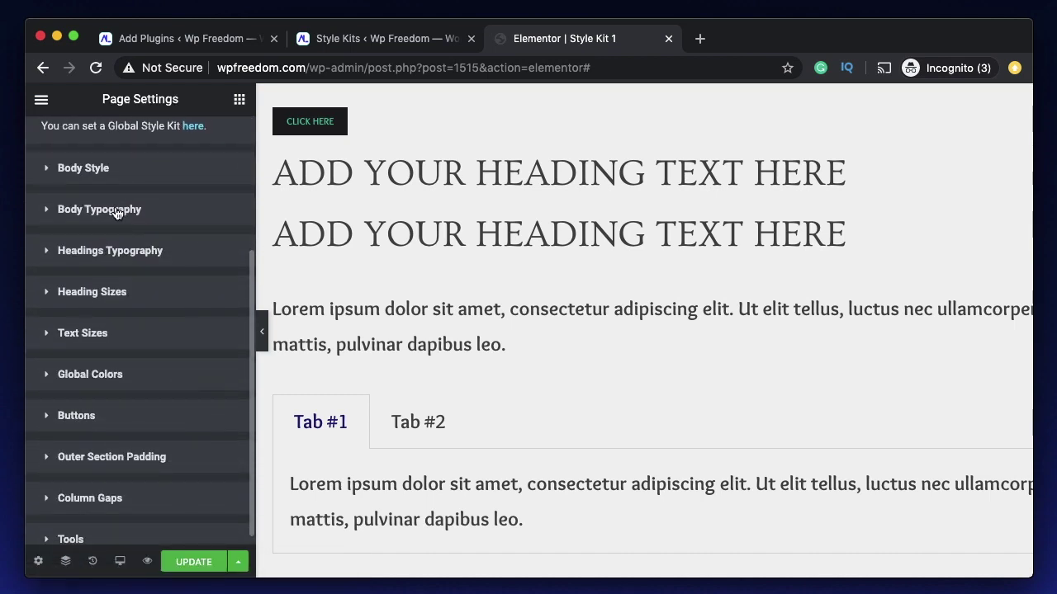
pyautogui.click(125, 163)
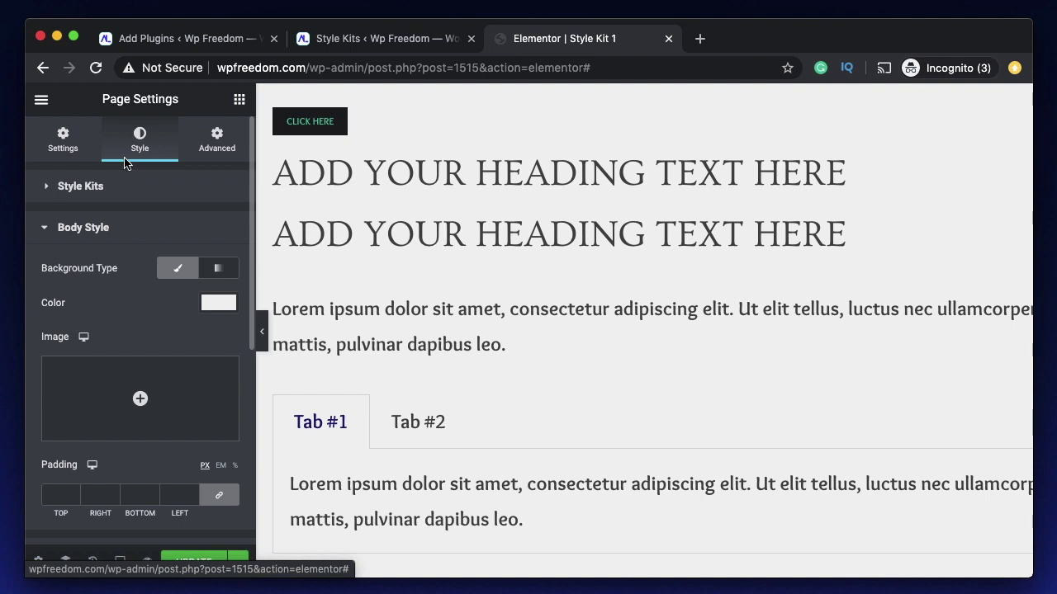
pyautogui.click(136, 239)
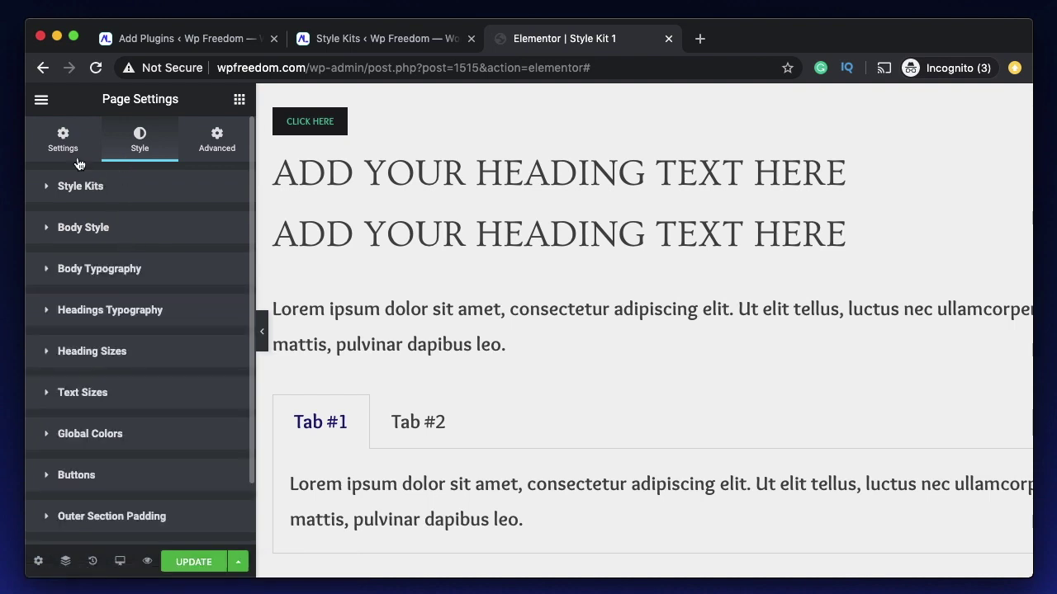
pyautogui.click(64, 149)
pyautogui.click(119, 155)
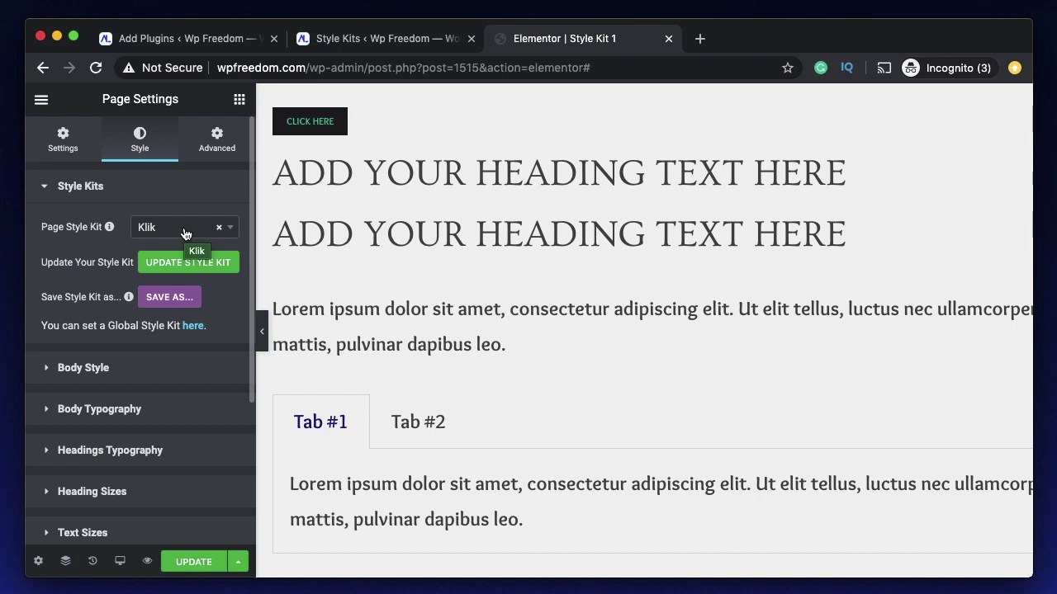
pyautogui.scroll(-2, 150, 408)
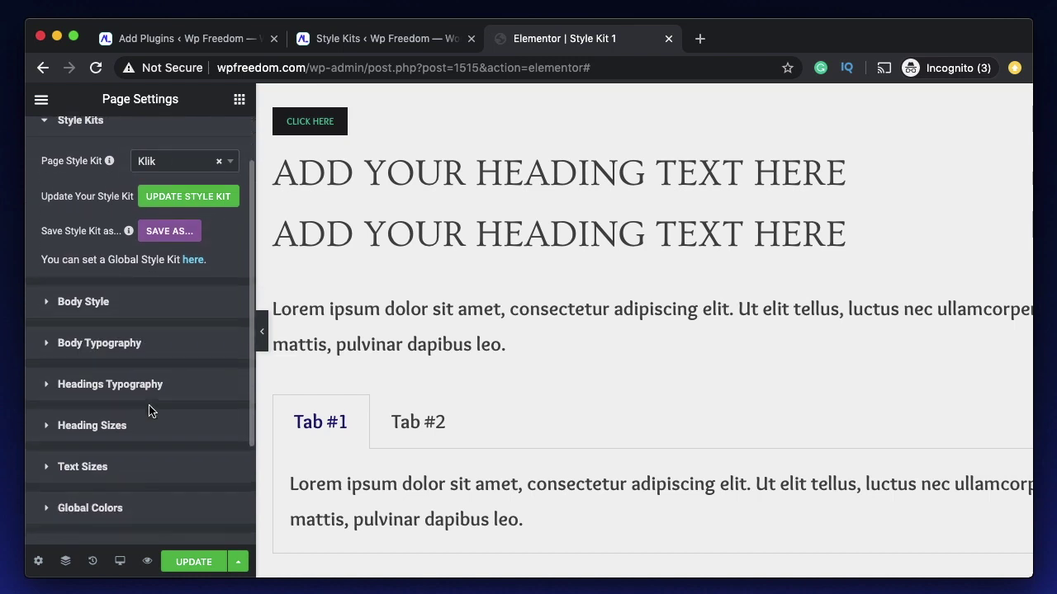
pyautogui.scroll(-2, 140, 306)
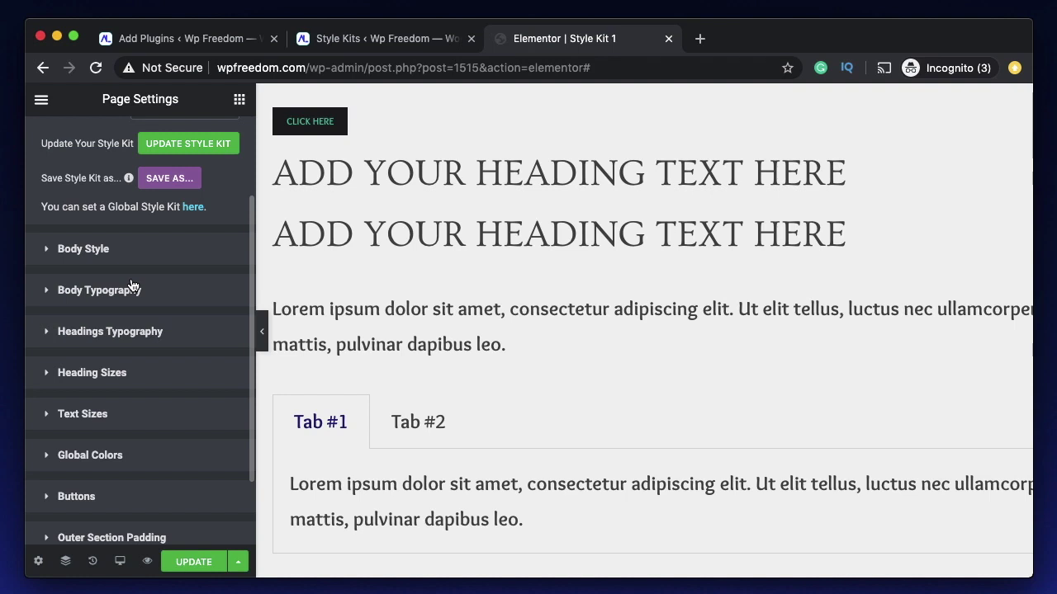
pyautogui.scroll(3, 130, 284)
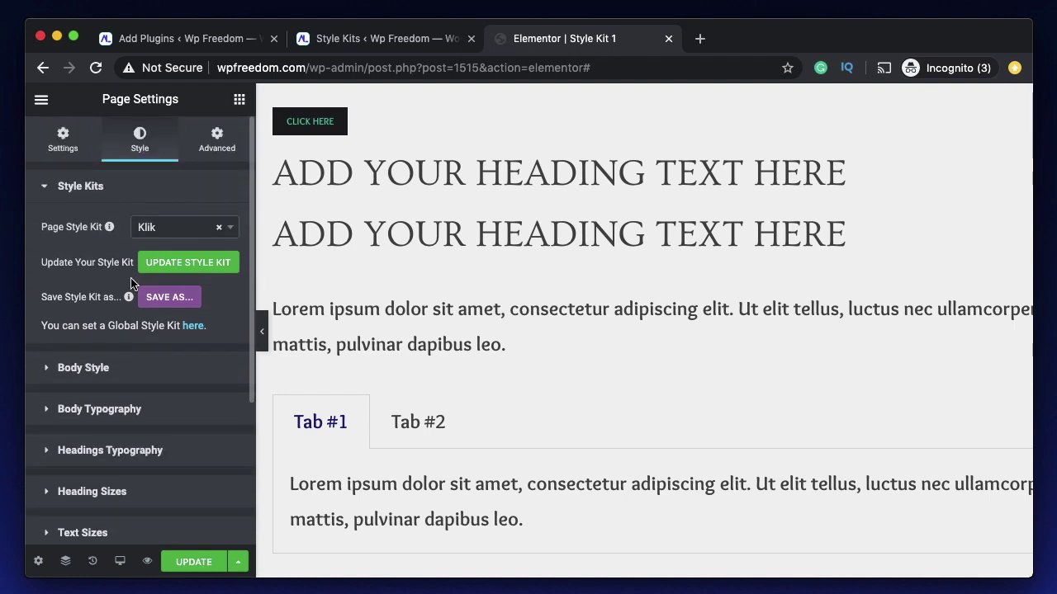
# - Examine the Global Colors settings, including the sk-light-bg and sk-dark-bg class descriptions for light and dark backgrounds
pyautogui.scroll(-3, 104, 368)
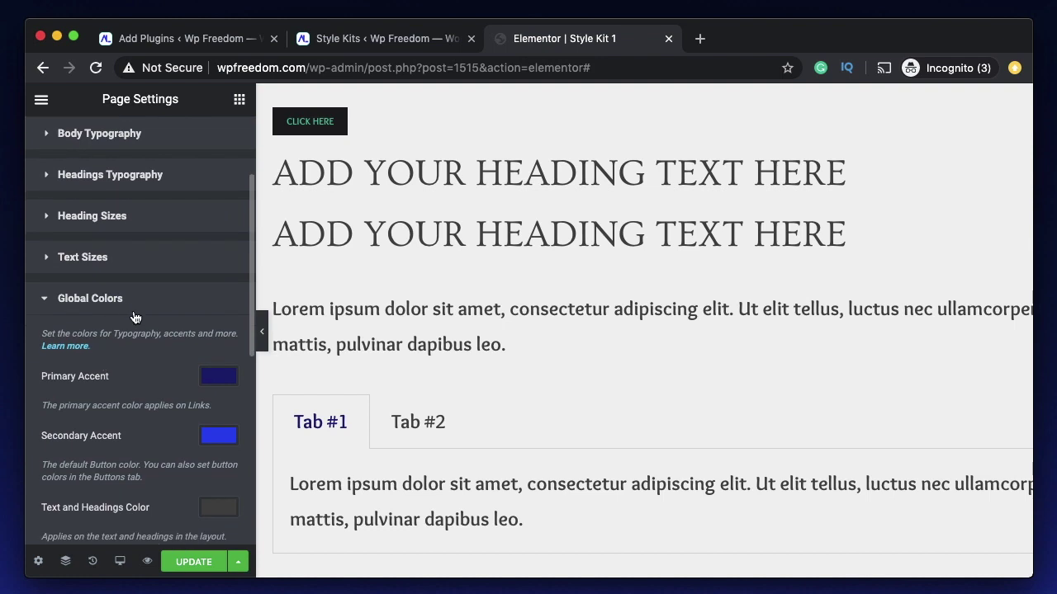
pyautogui.scroll(-7, 138, 309)
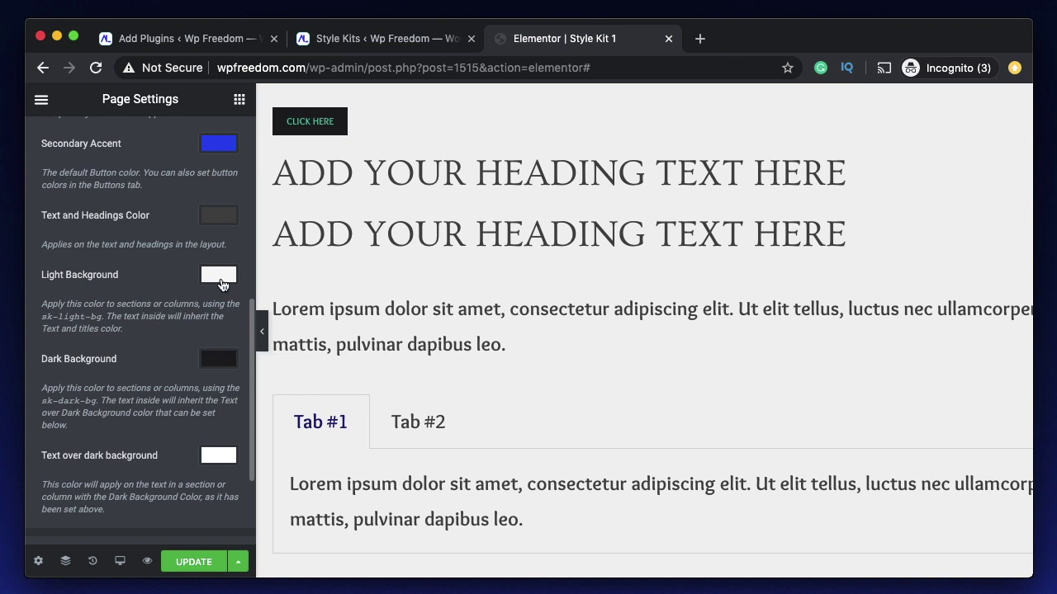
pyautogui.doubleClick(59, 401)
pyautogui.scroll(8, 58, 404)
pyautogui.scroll(-10, 56, 404)
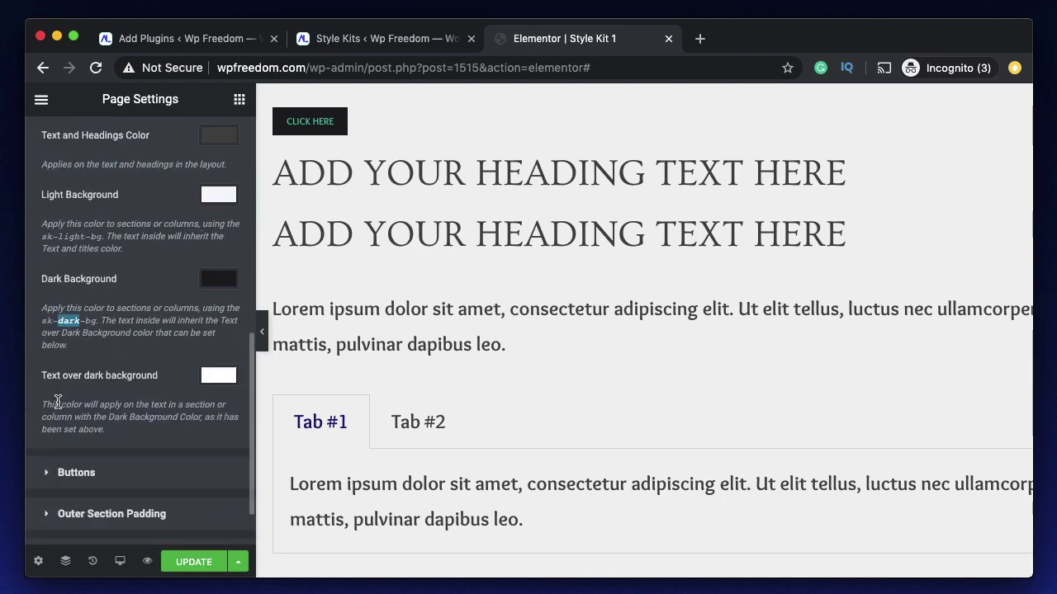
pyautogui.tripleClick(79, 325)
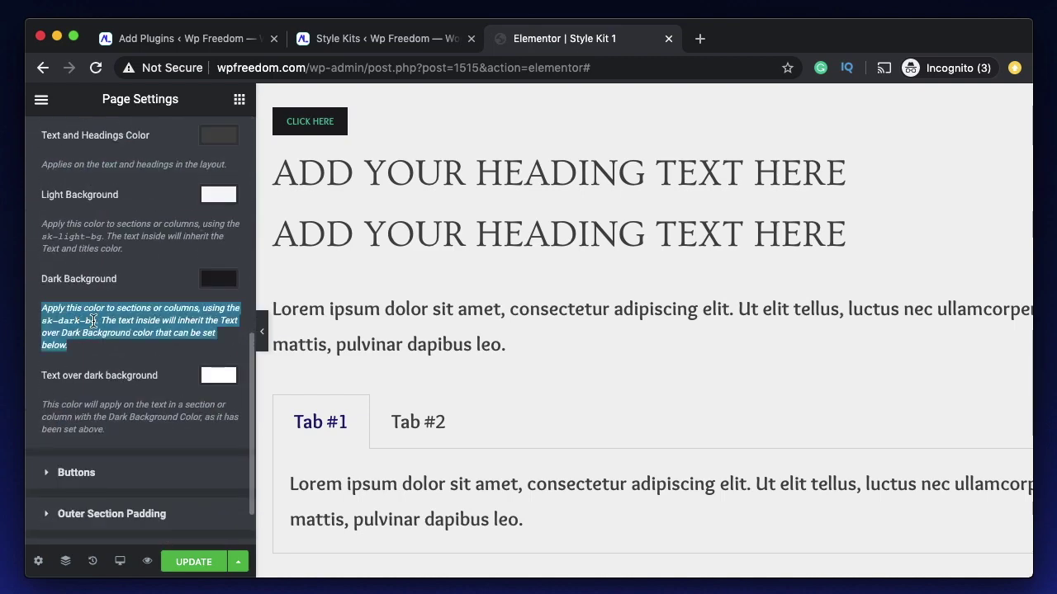
pyautogui.click(96, 321)
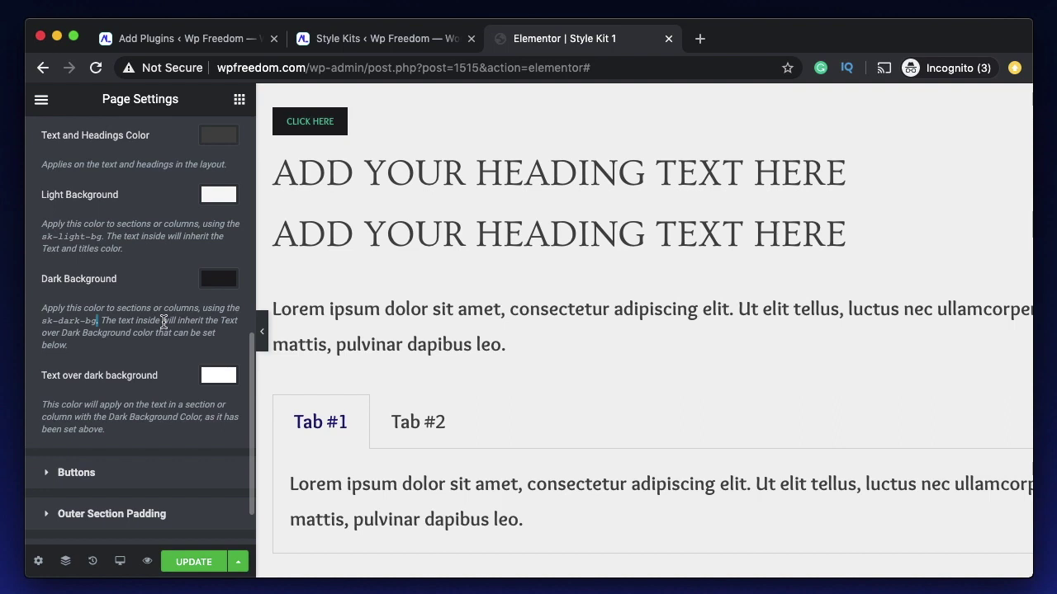
pyautogui.scroll(-1, 164, 321)
pyautogui.scroll(3, 164, 321)
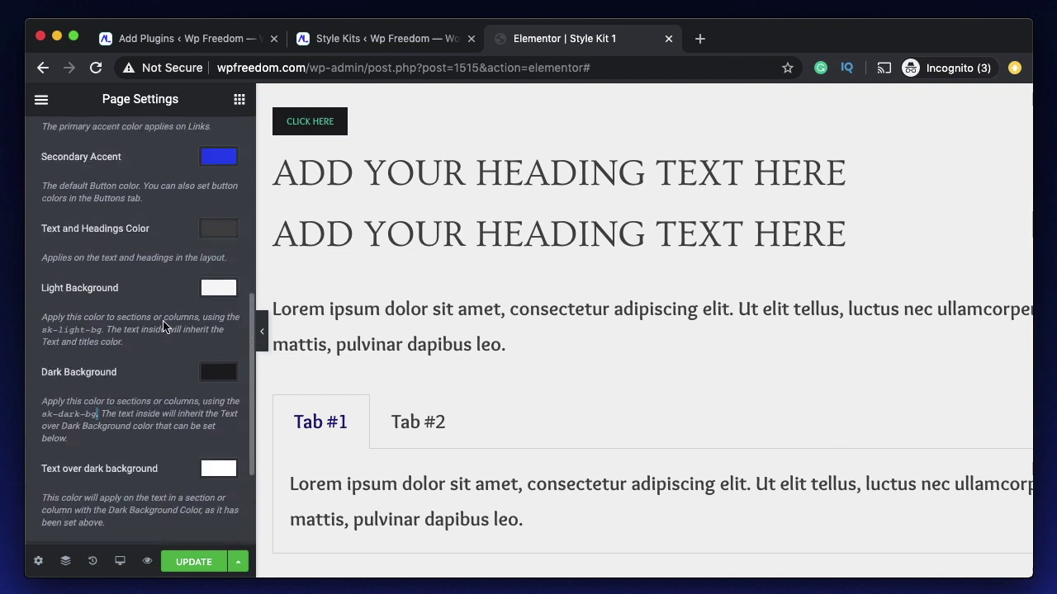
pyautogui.click(144, 236)
pyautogui.scroll(-1, 124, 386)
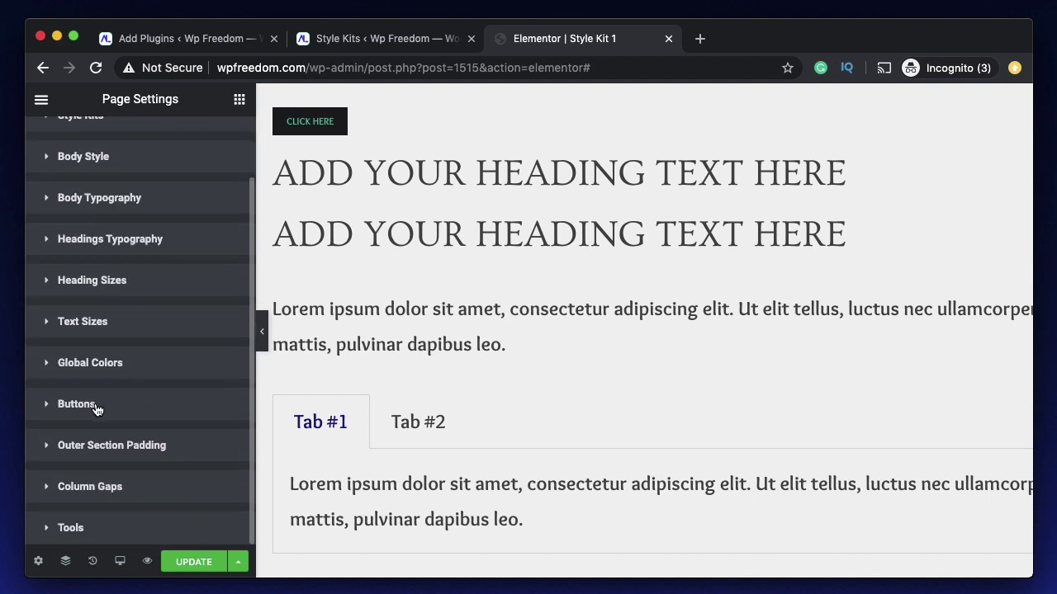
# - Review the page style's default button settings, column gap presets and outer section padding presets
pyautogui.click(127, 405)
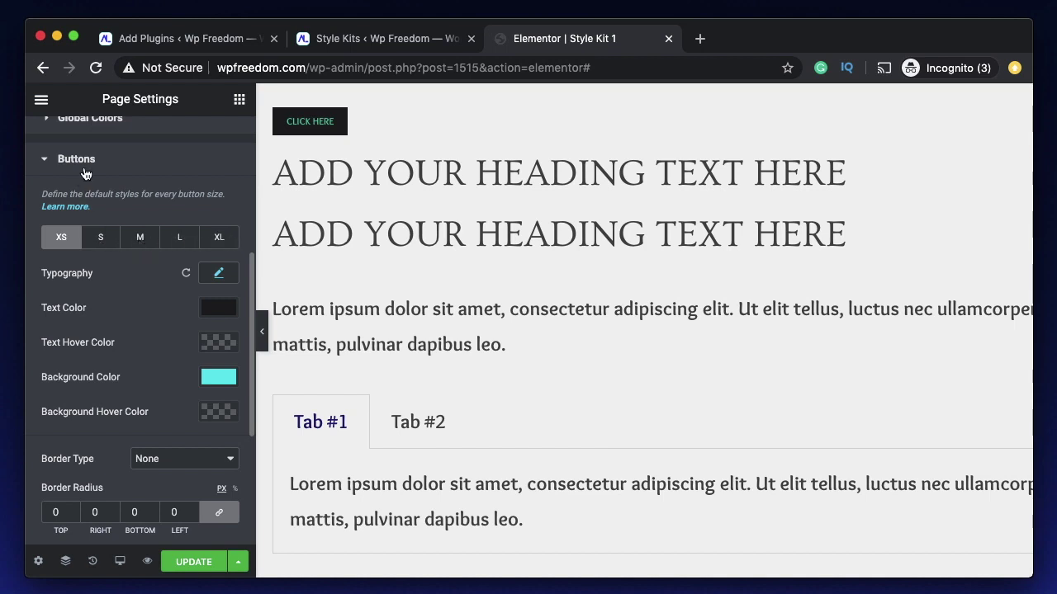
pyautogui.scroll(3, 135, 427)
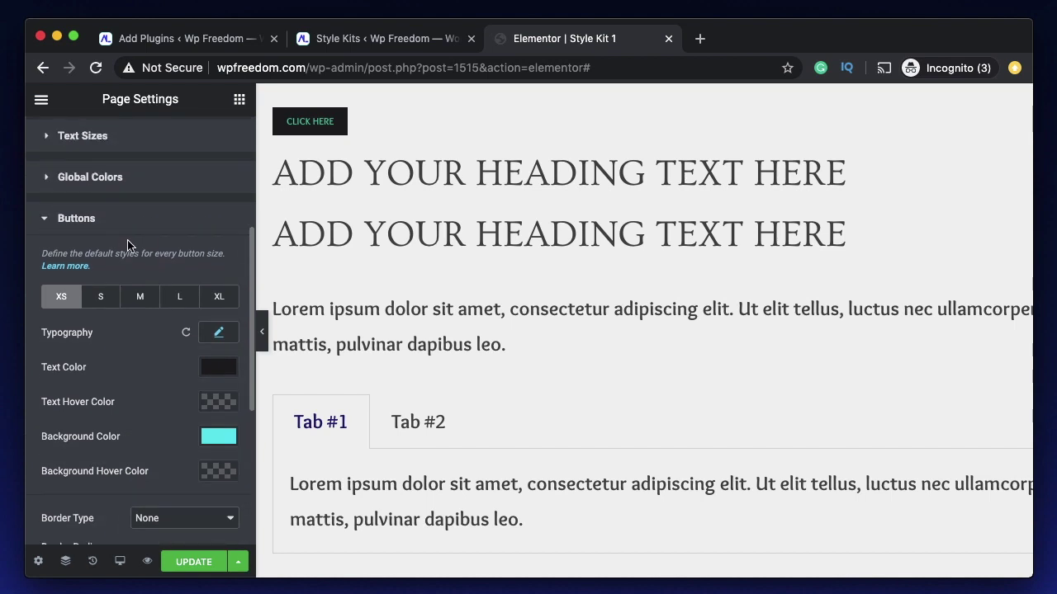
pyautogui.click(123, 225)
pyautogui.scroll(-3, 157, 492)
pyautogui.scroll(3, 159, 493)
pyautogui.scroll(-10, 158, 493)
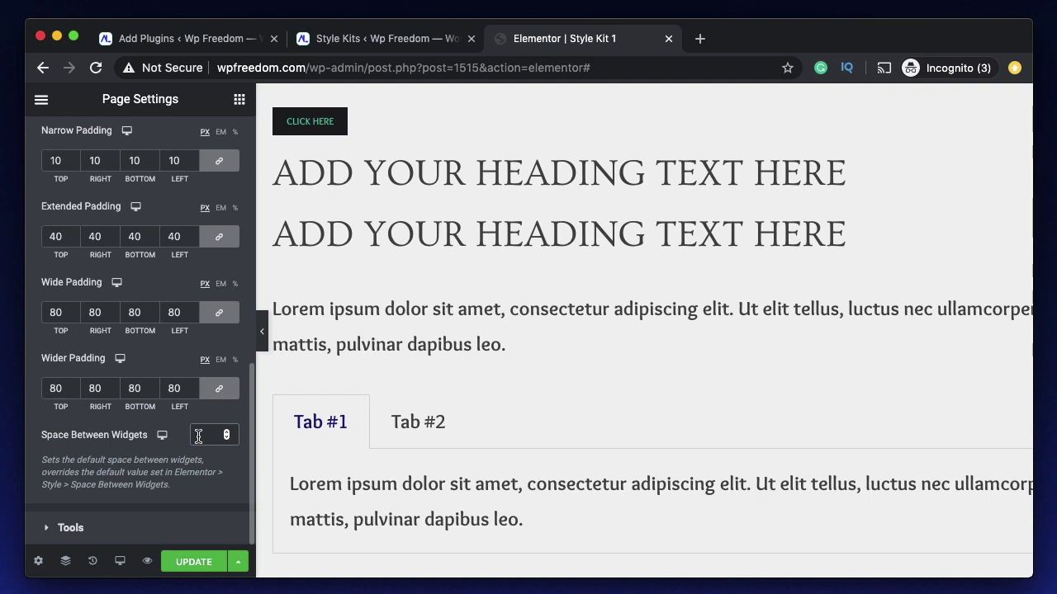
pyautogui.scroll(10, 137, 459)
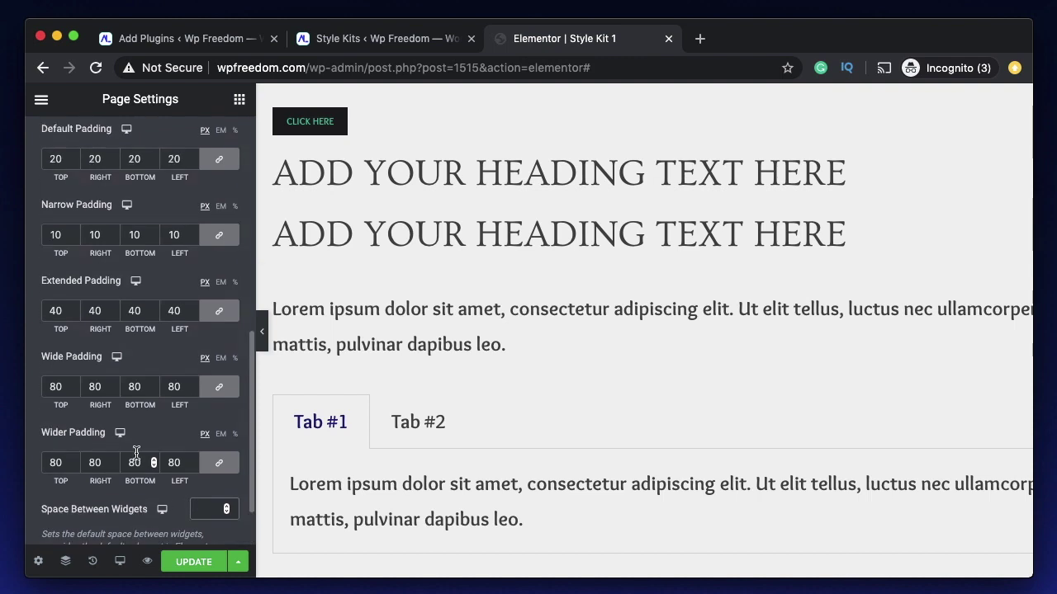
pyautogui.scroll(-7, 146, 350)
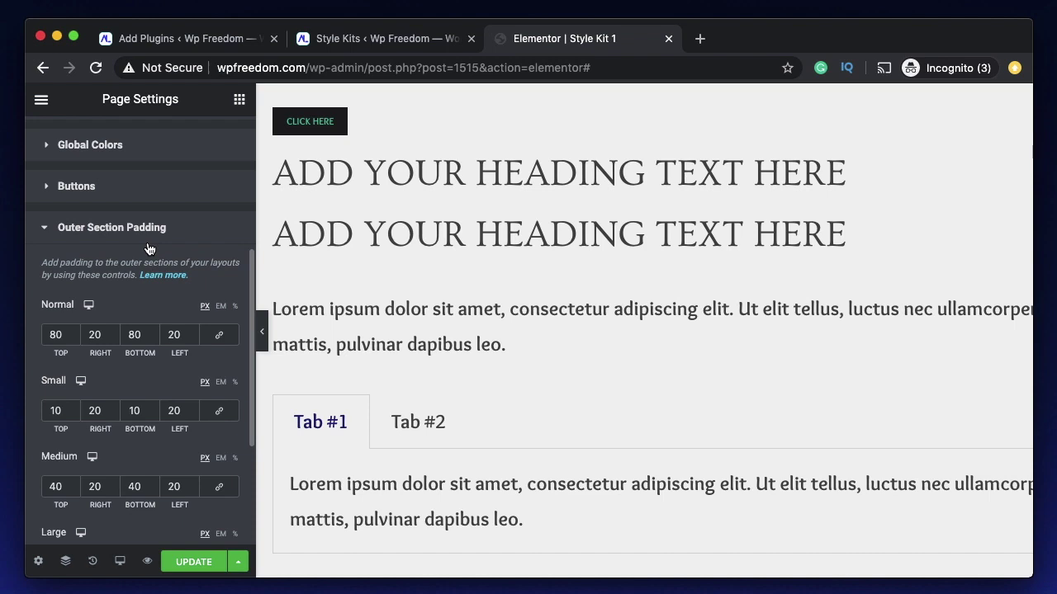
# - Try 100 px as the default column gap padding on all sides, then restore it to 20 px
pyautogui.scroll(-4, 128, 361)
pyautogui.click(128, 501)
pyautogui.click(128, 501)
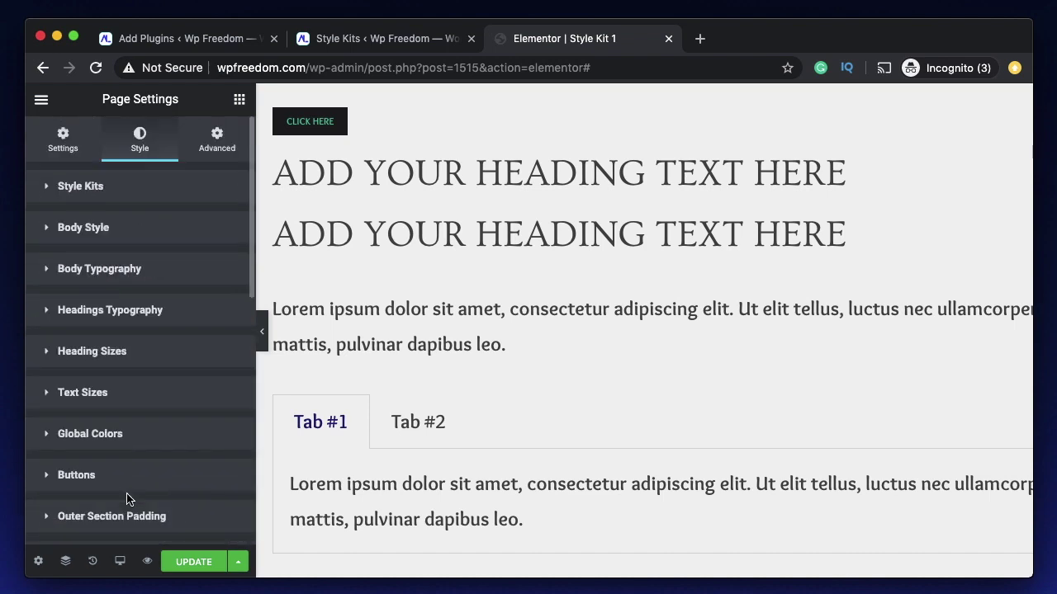
pyautogui.click(59, 278)
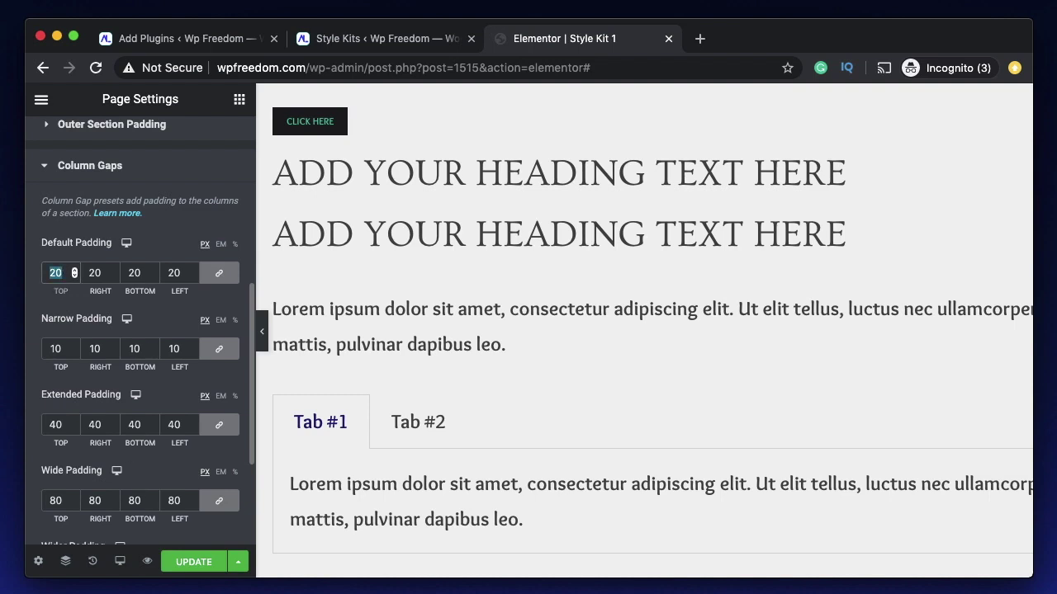
pyautogui.write('100')
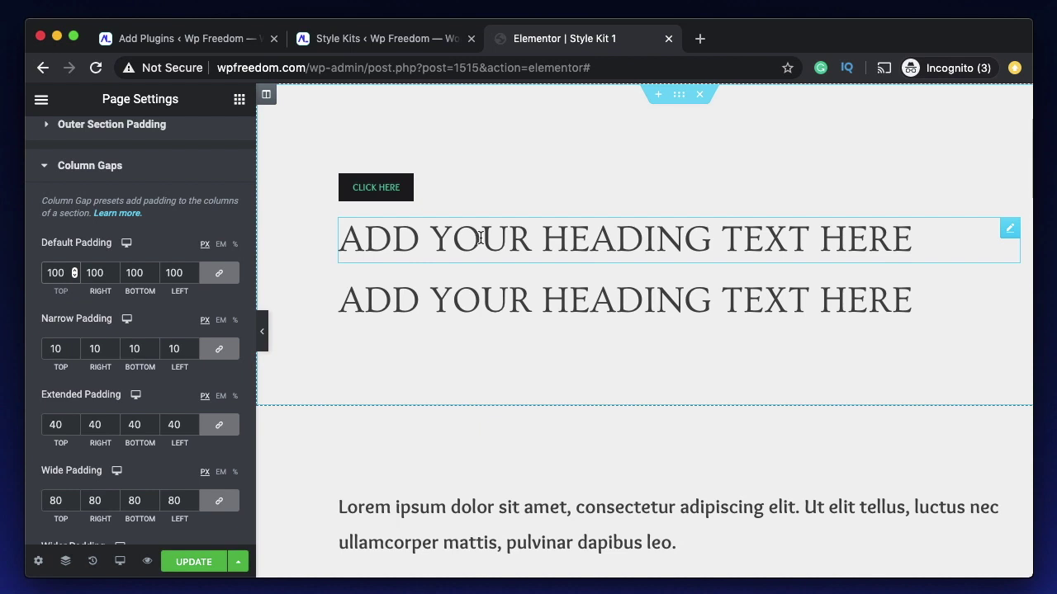
pyautogui.doubleClick(53, 276)
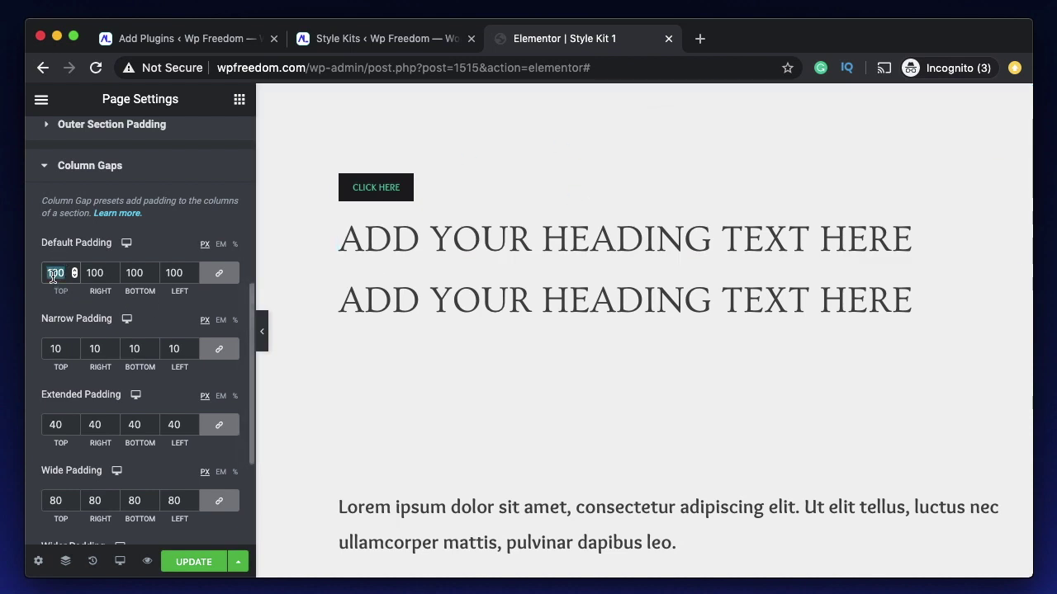
pyautogui.write('20')
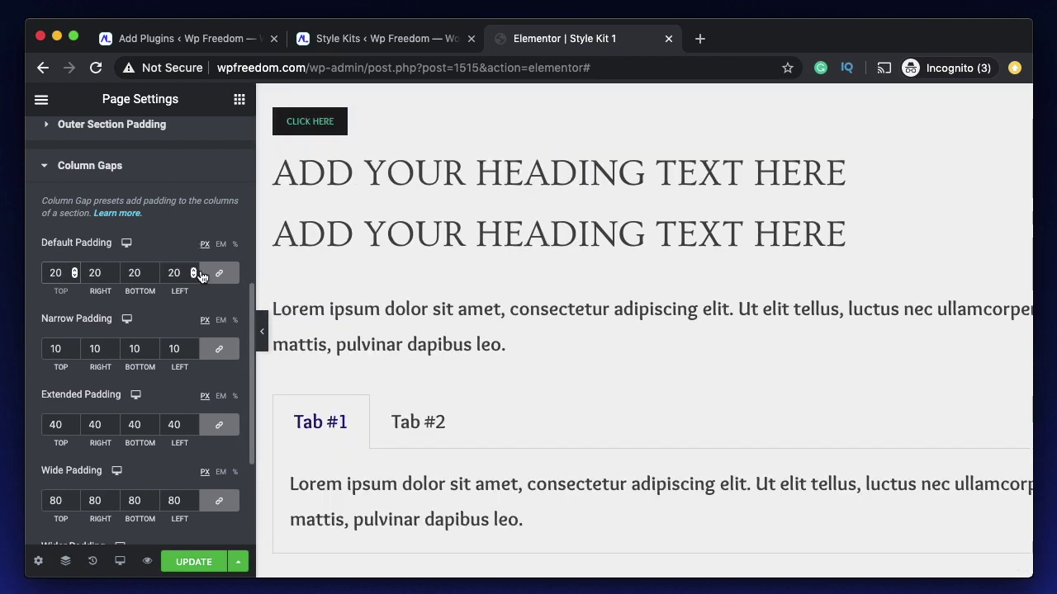
pyautogui.scroll(-3, 177, 275)
pyautogui.scroll(2, 124, 248)
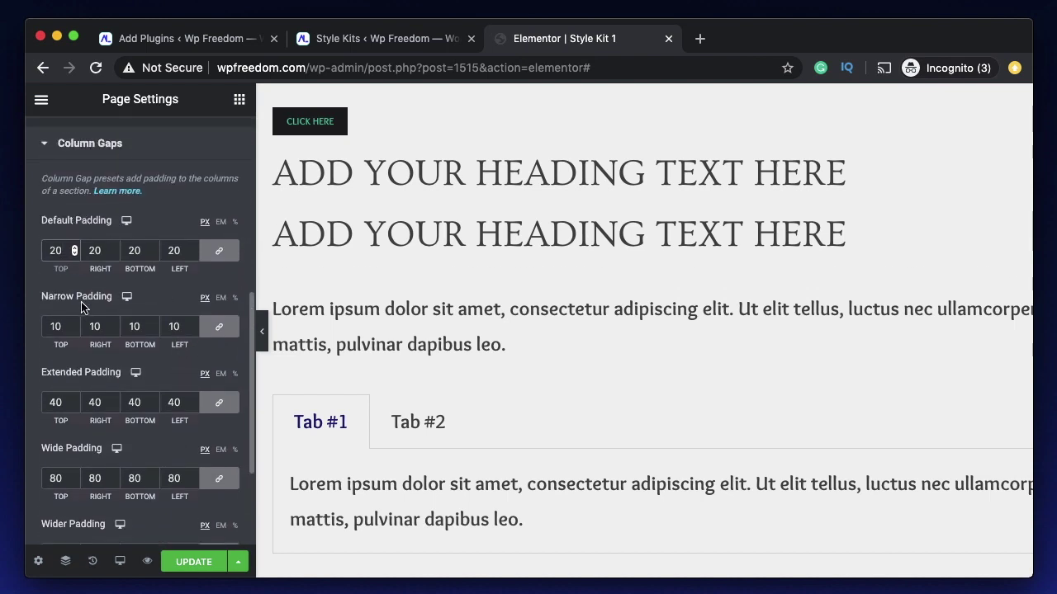
pyautogui.scroll(-4, 82, 380)
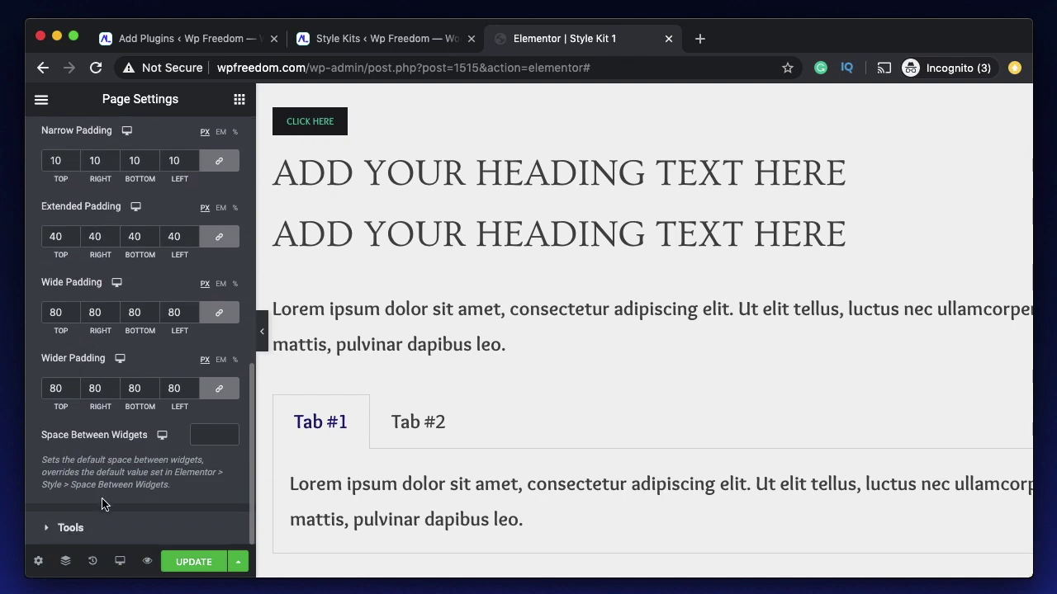
pyautogui.scroll(5, 104, 380)
# - Select the section containing the button and headings and examine its Outer Section Padding presets
pyautogui.click(619, 135)
pyautogui.click(686, 96)
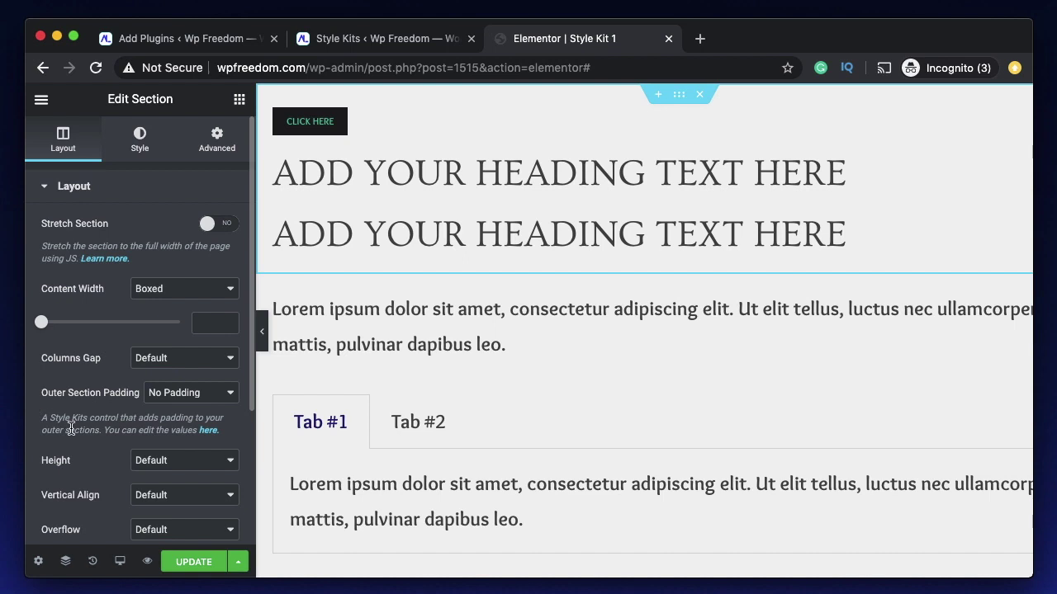
pyautogui.scroll(-2, 73, 426)
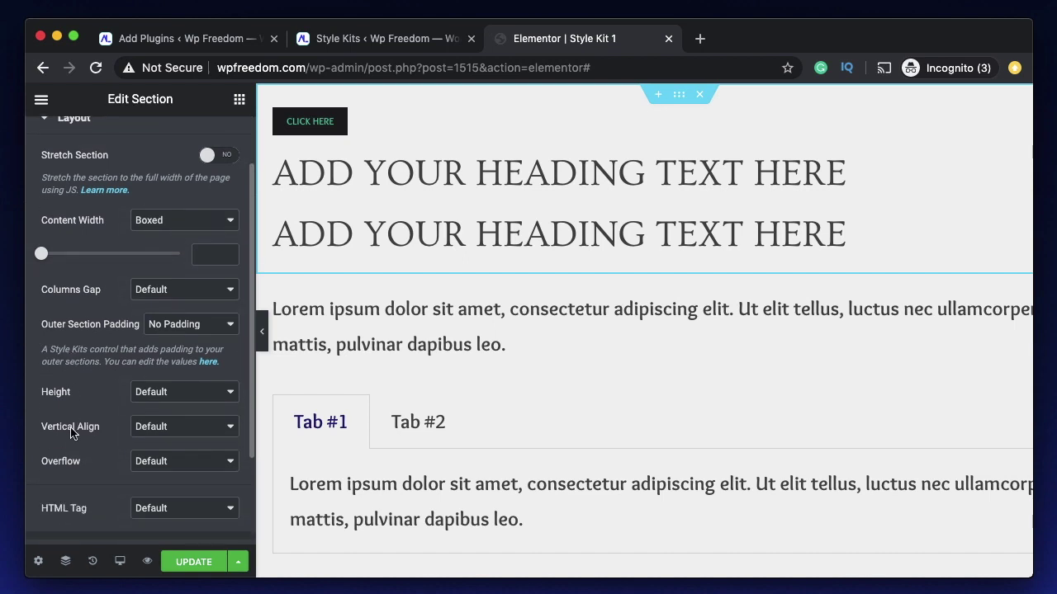
pyautogui.click(189, 332)
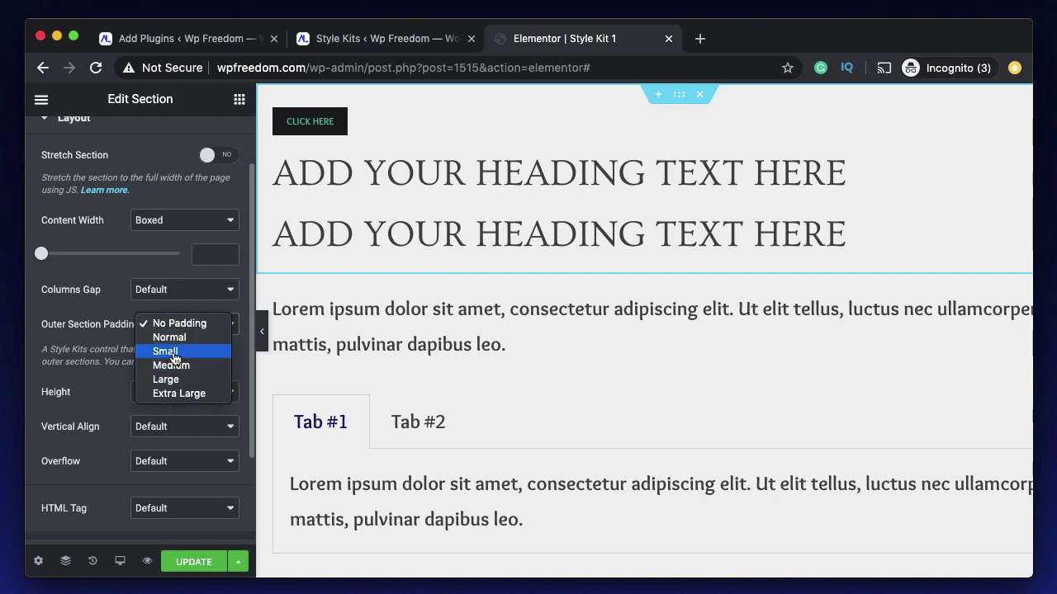
pyautogui.click(156, 146)
pyautogui.scroll(2, 156, 146)
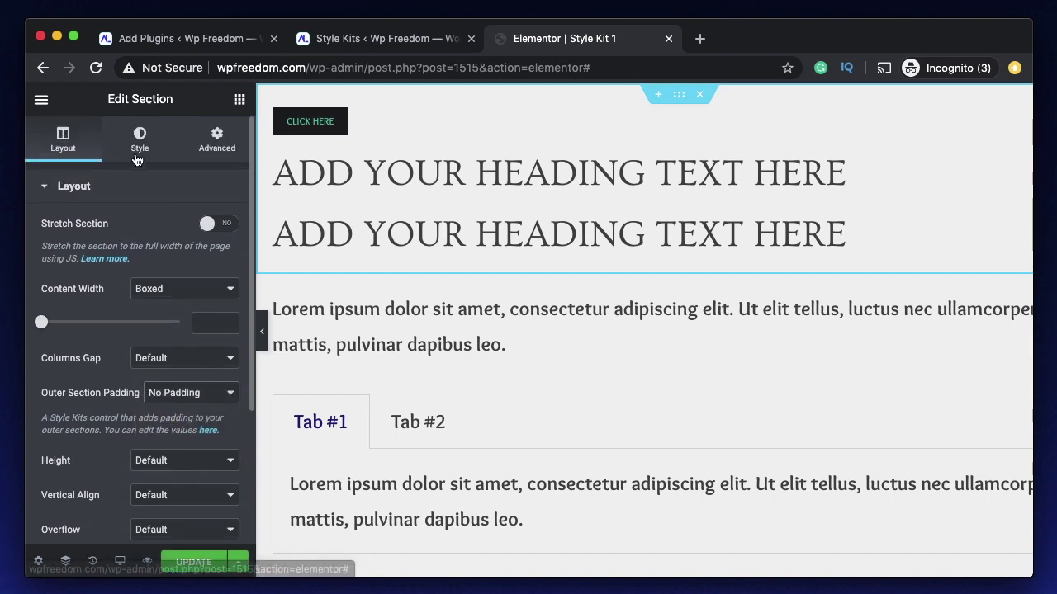
# - Check the page's assigned style kit in the page style settings, then switch to the WordPress Style Kits management page
pyautogui.click(38, 562)
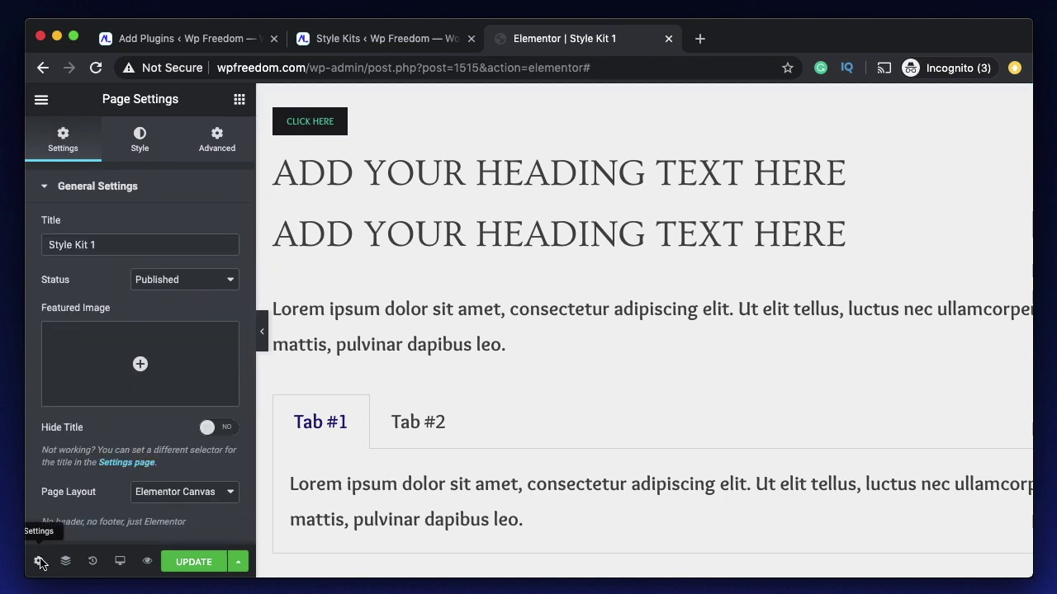
pyautogui.click(140, 154)
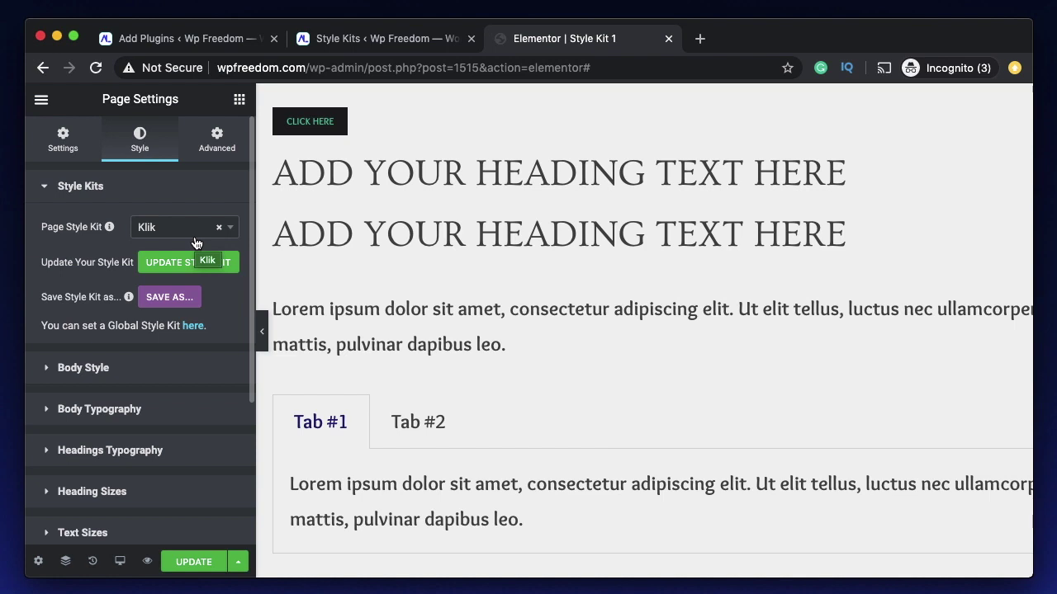
pyautogui.click(371, 38)
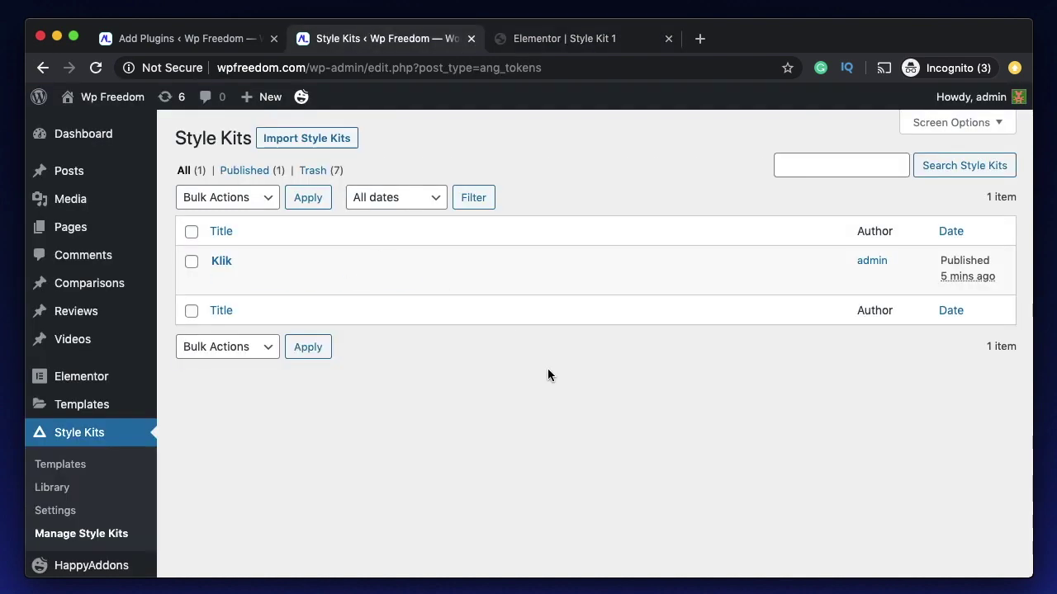
# - Switch to the Elementor editor and review the categories in the page's style settings
pyautogui.click(588, 43)
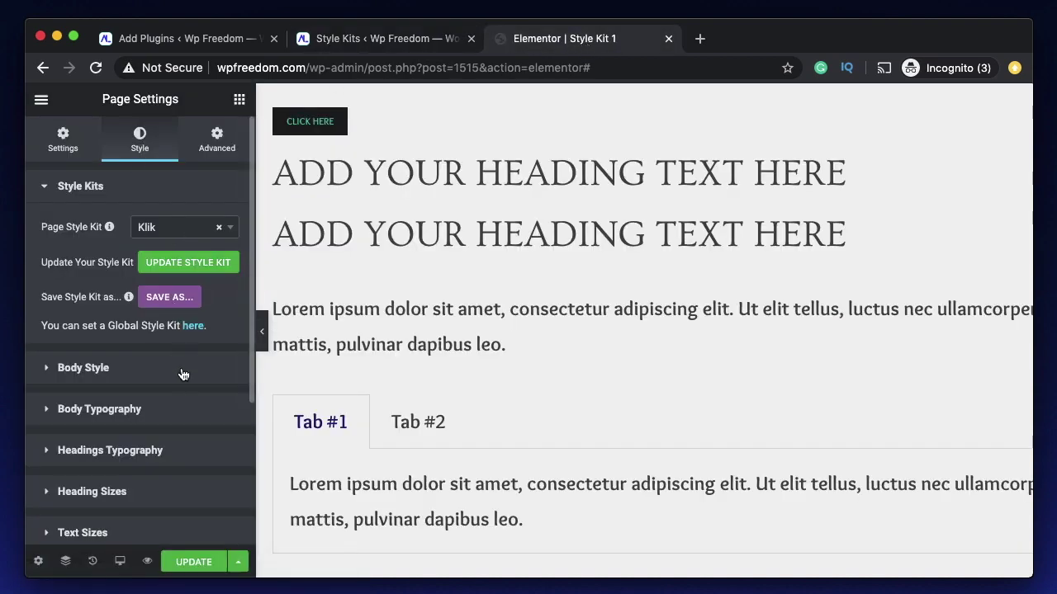
pyautogui.scroll(-5, 185, 363)
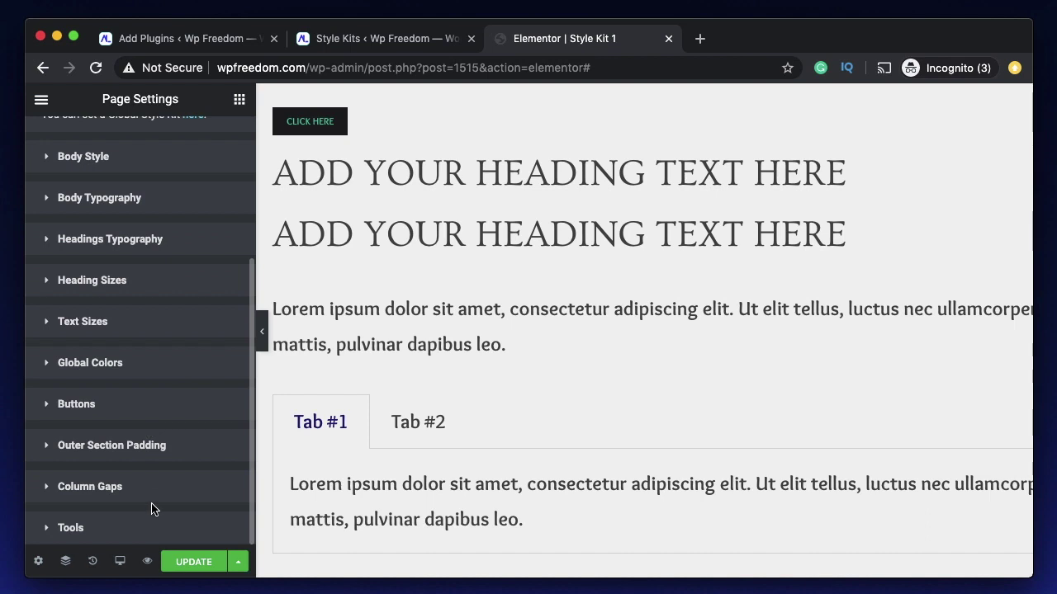
pyautogui.scroll(5, 152, 511)
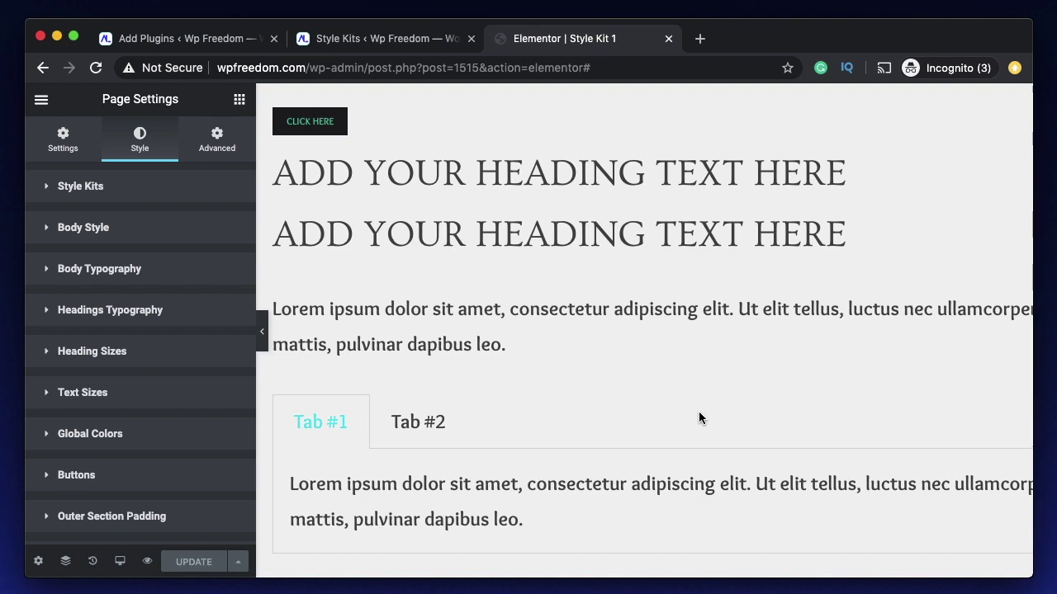
# - Insert the "Homepage – Study" page template from the library into the page
pyautogui.scroll(-4, 698, 411)
pyautogui.click(680, 447)
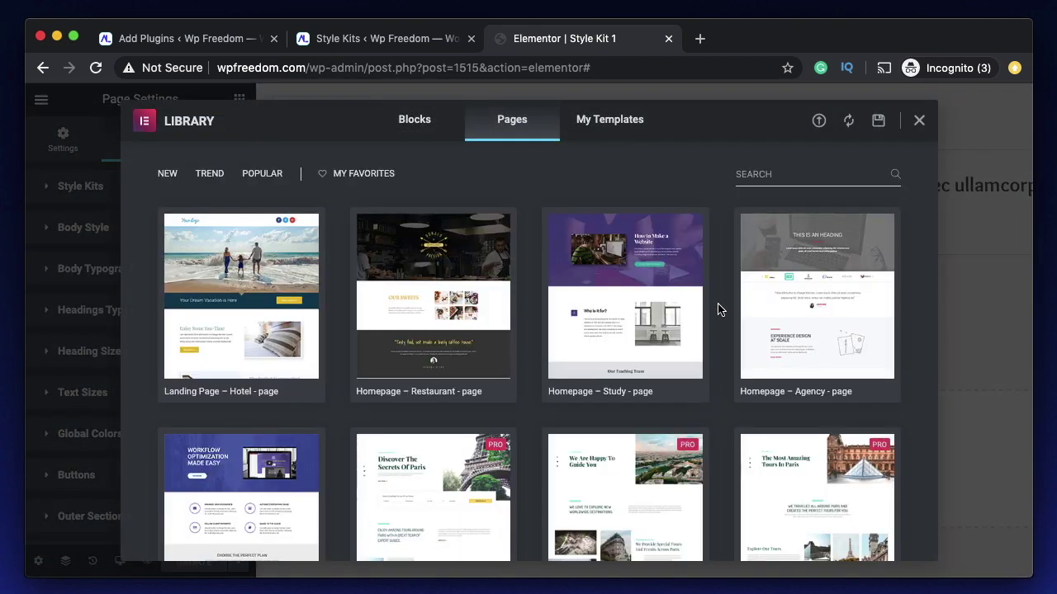
pyautogui.moveTo(395, 311)
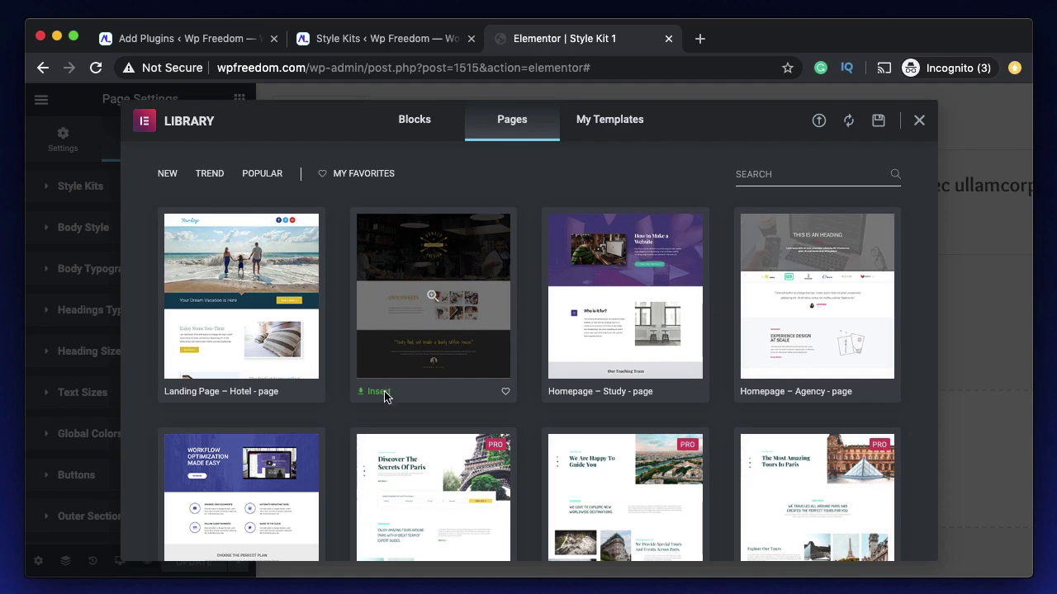
pyautogui.scroll(-3, 452, 413)
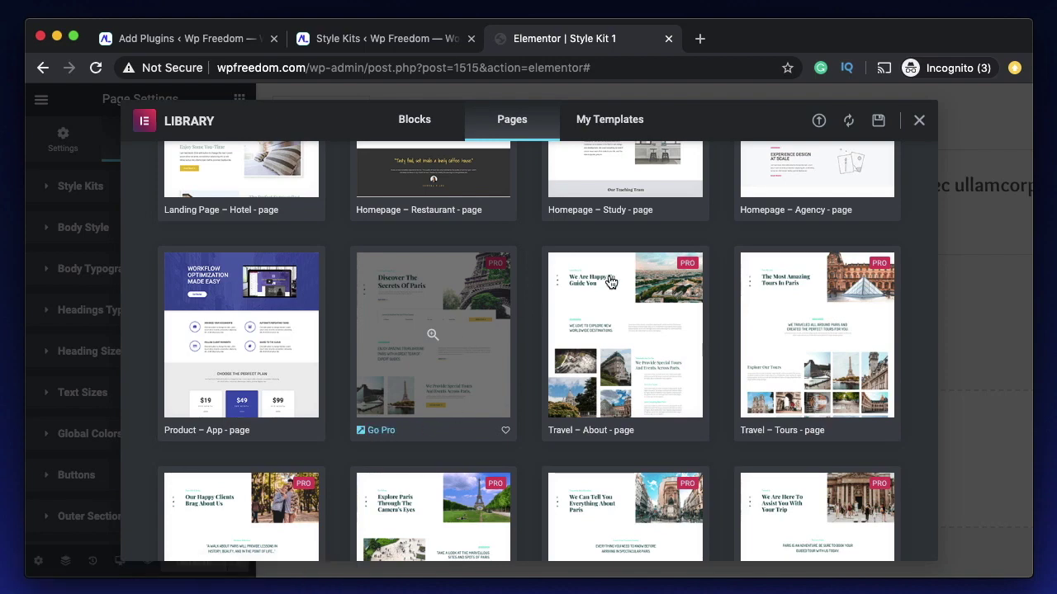
pyautogui.scroll(2, 611, 289)
pyautogui.click(570, 337)
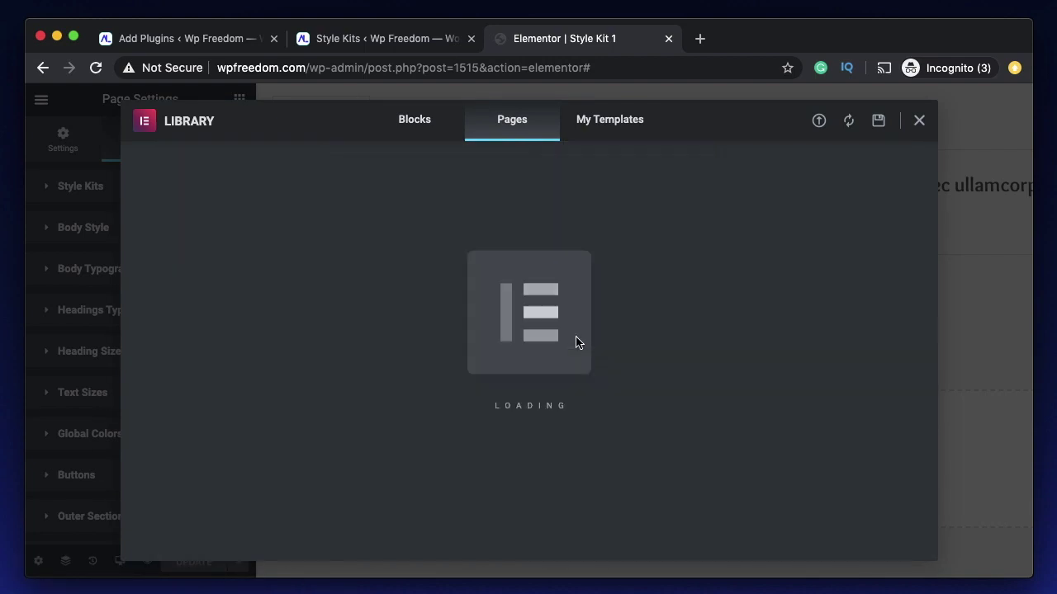
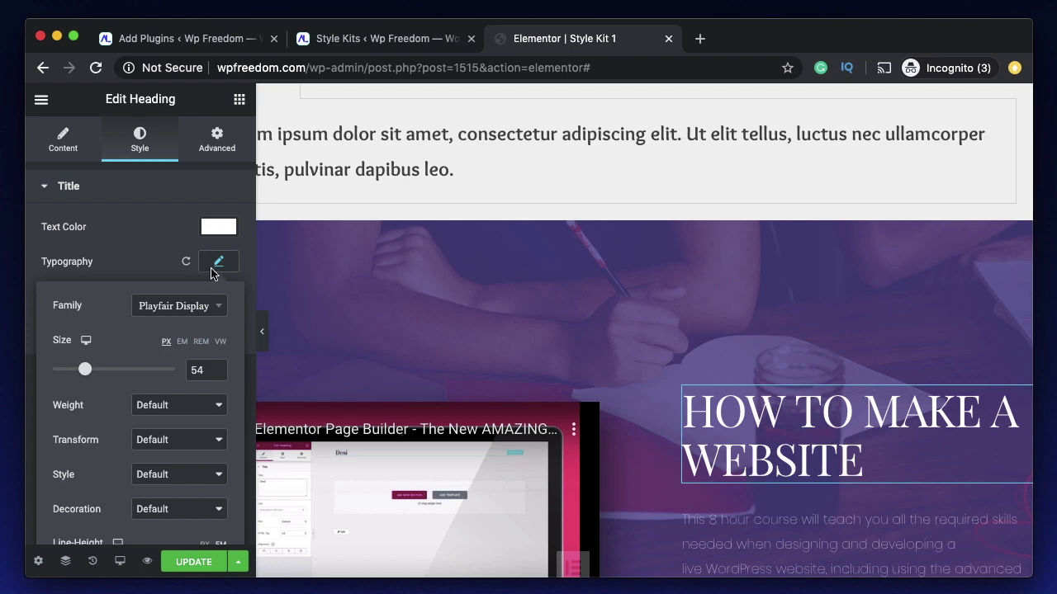
# - Examine the "Who is it for?" icon box's content styles, including its title typography
pyautogui.click(217, 263)
pyautogui.scroll(-5, 487, 376)
pyautogui.scroll(-3, 485, 377)
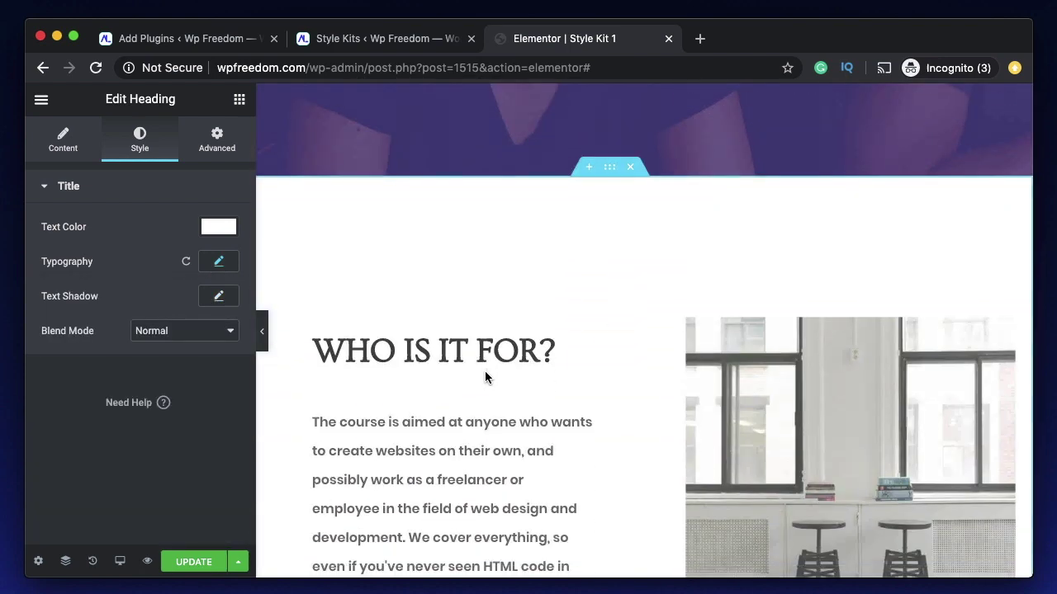
pyautogui.click(479, 347)
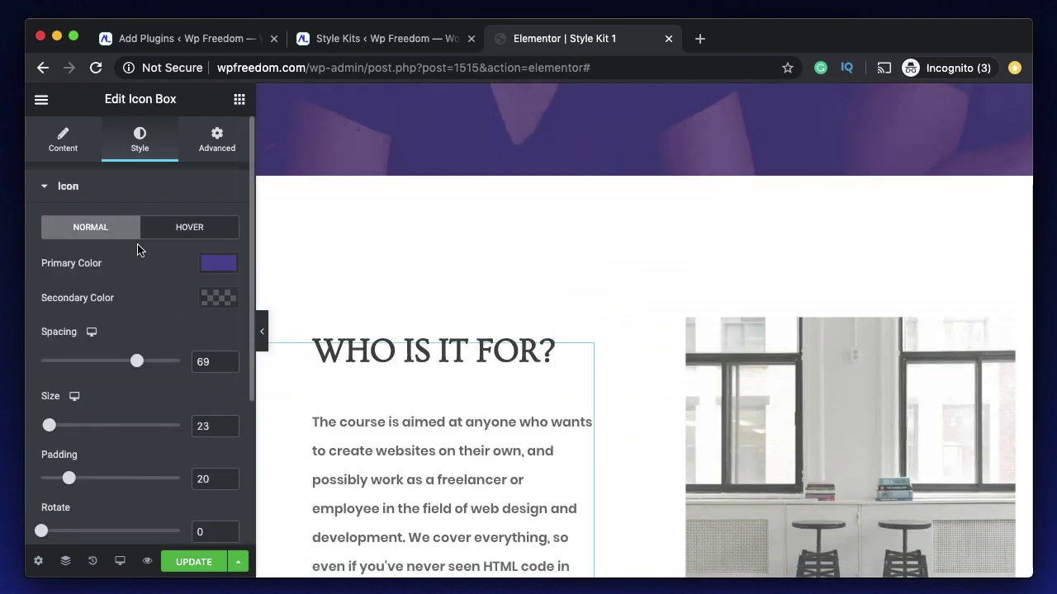
pyautogui.scroll(-5, 123, 337)
pyautogui.click(104, 446)
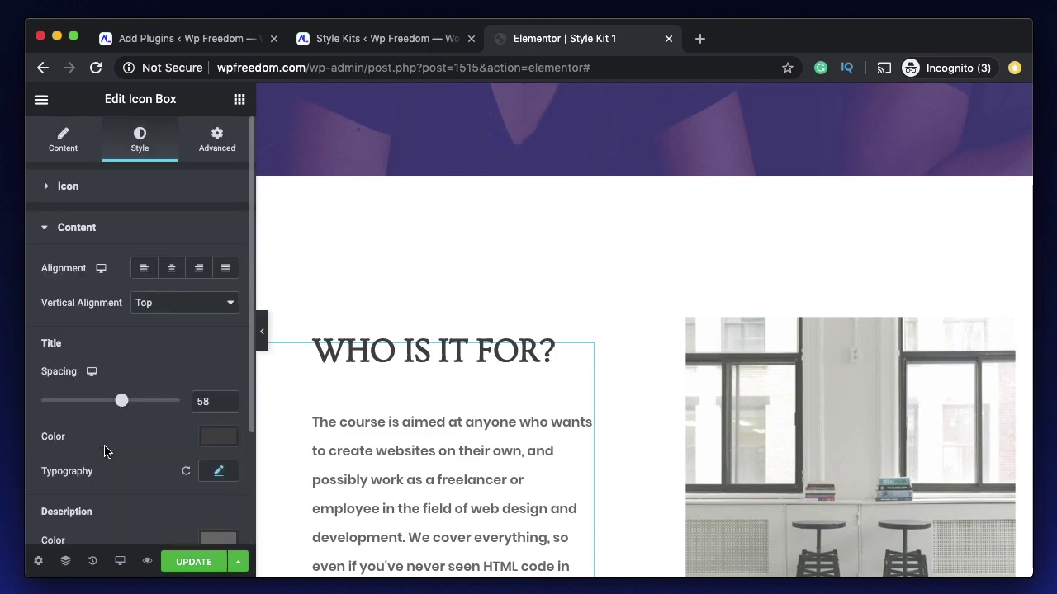
pyautogui.scroll(-3, 104, 448)
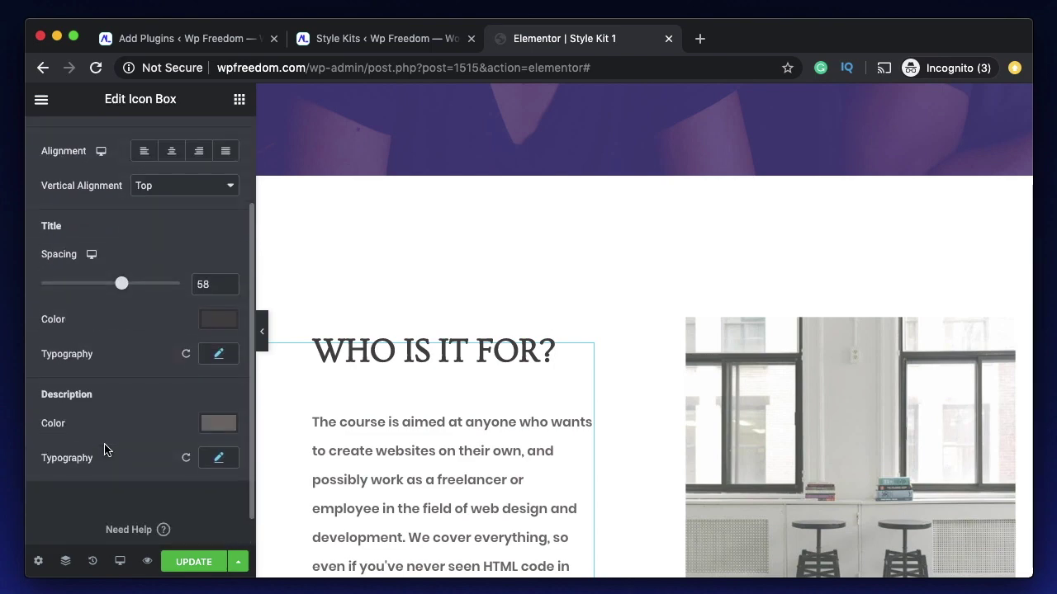
pyautogui.click(217, 349)
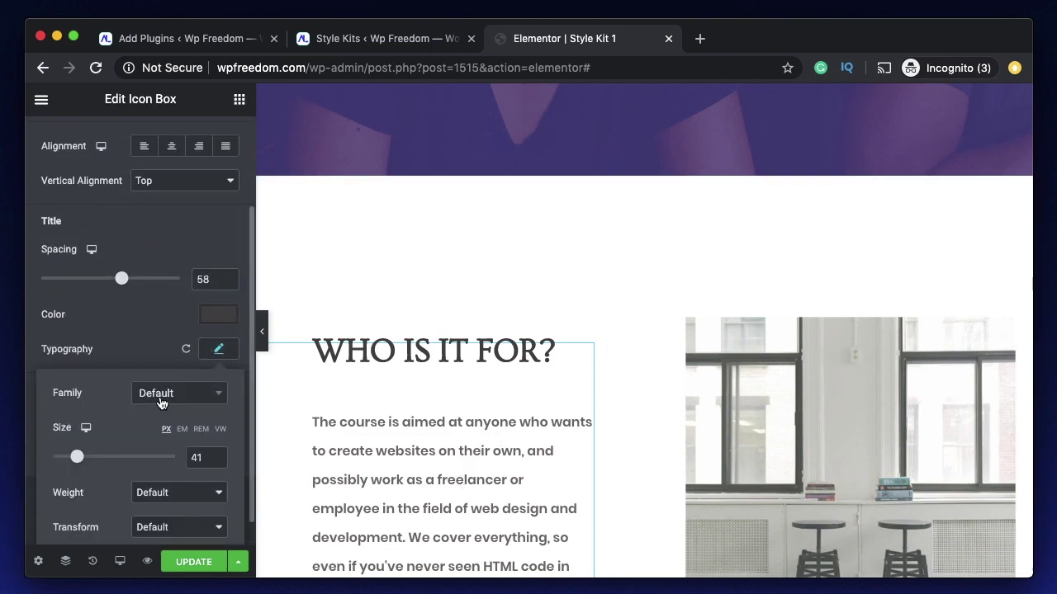
pyautogui.click(219, 353)
pyautogui.scroll(3, 147, 322)
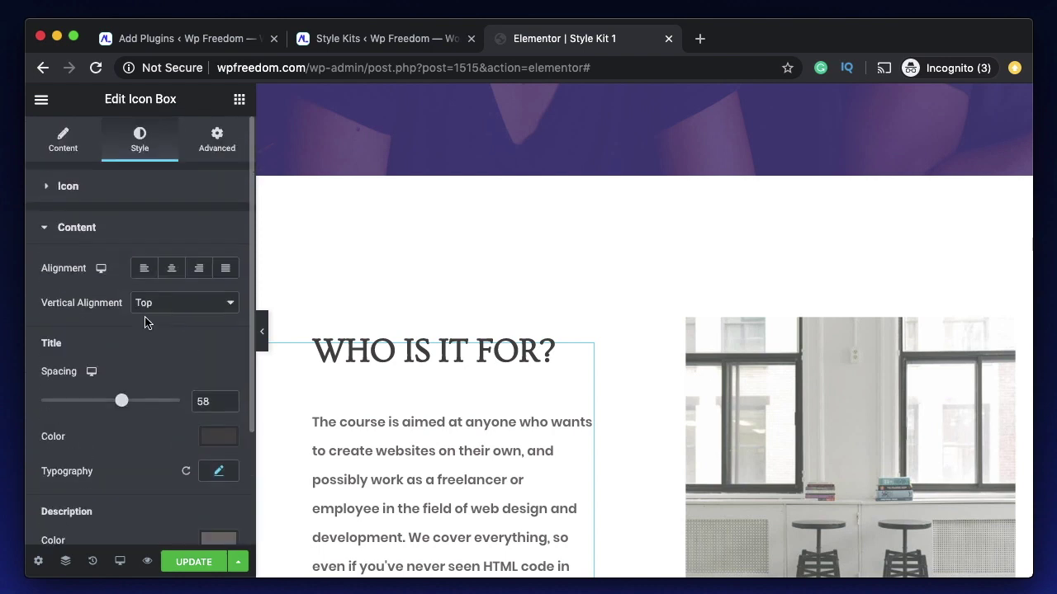
# - Set the page style's default headings font to Overpass Mono
pyautogui.click(38, 562)
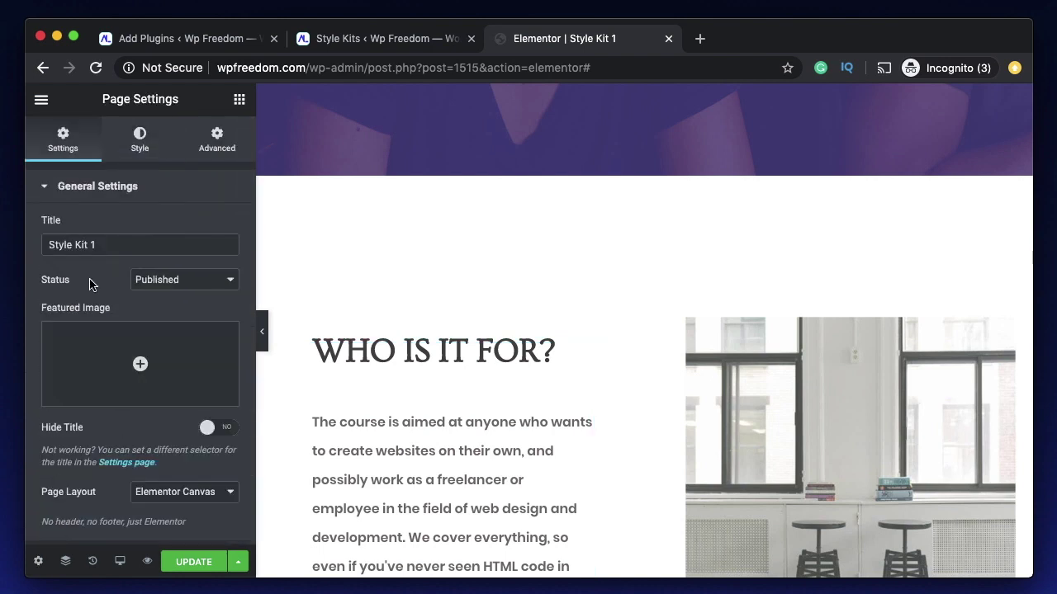
pyautogui.click(138, 139)
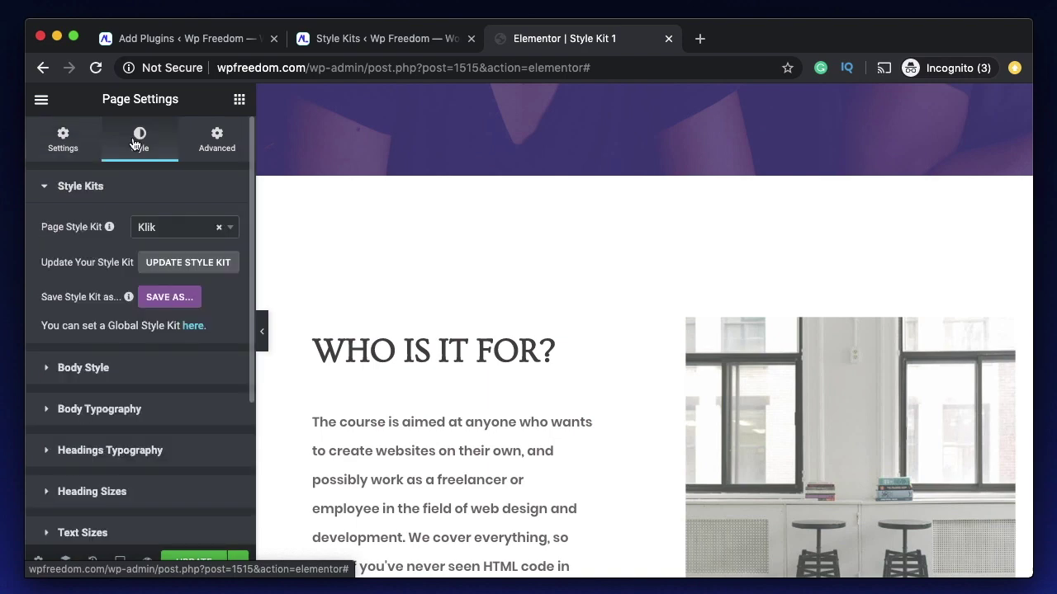
pyautogui.scroll(-1, 130, 339)
pyautogui.scroll(-4, 130, 338)
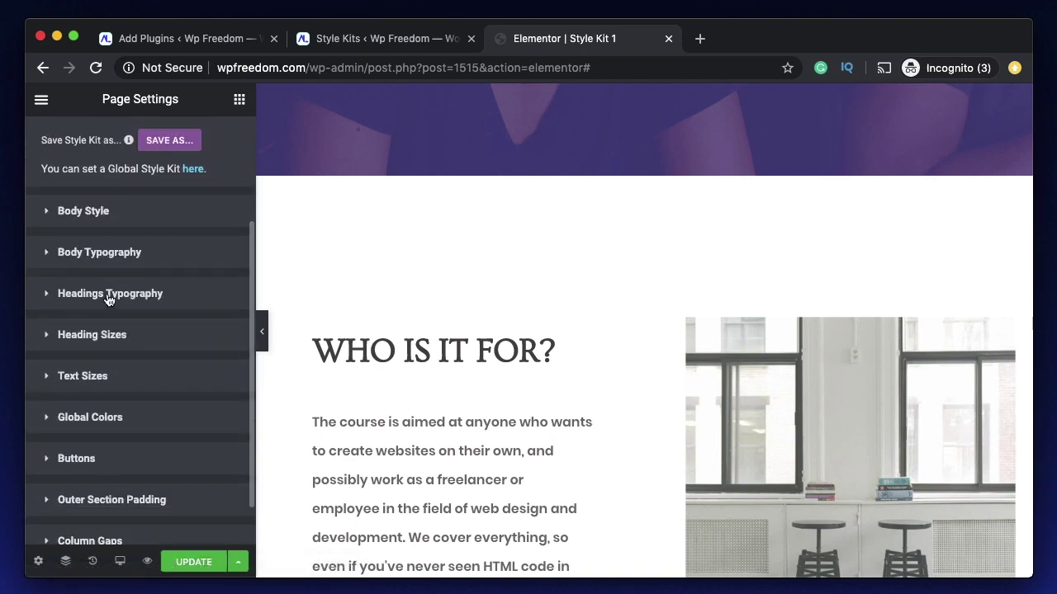
pyautogui.click(108, 294)
pyautogui.scroll(-4, 165, 248)
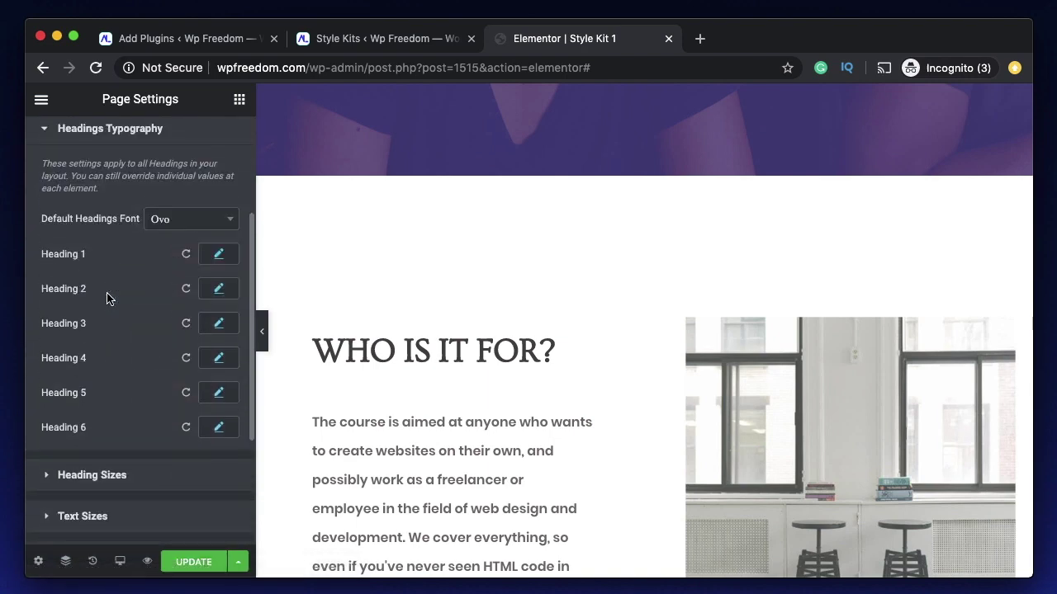
pyautogui.click(195, 219)
pyautogui.click(189, 282)
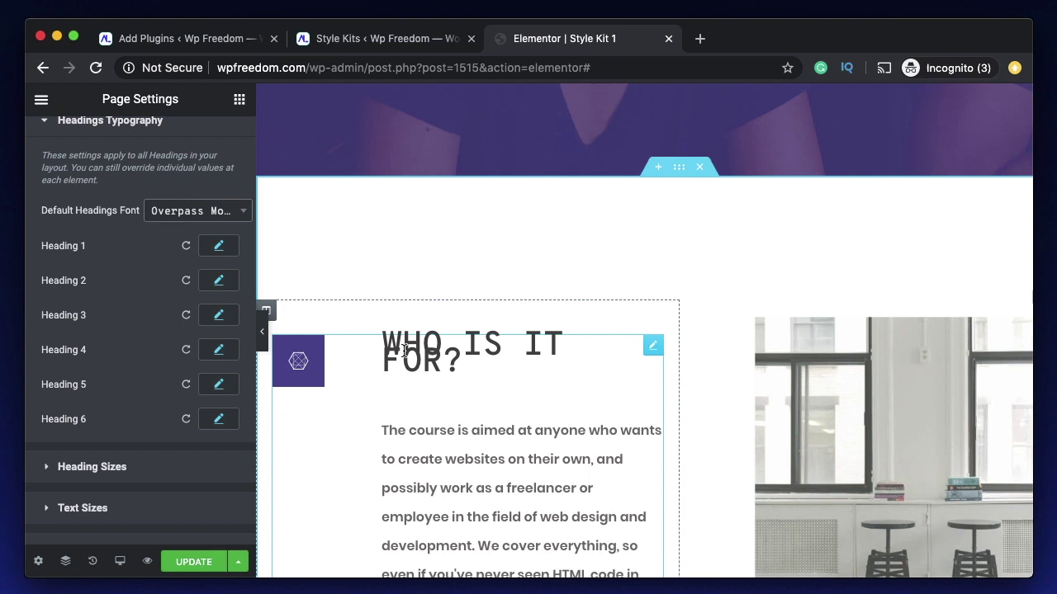
# - Select the "Who is it for?" icon box and examine its content style settings against the headings on the page
pyautogui.click(404, 488)
pyautogui.click(438, 343)
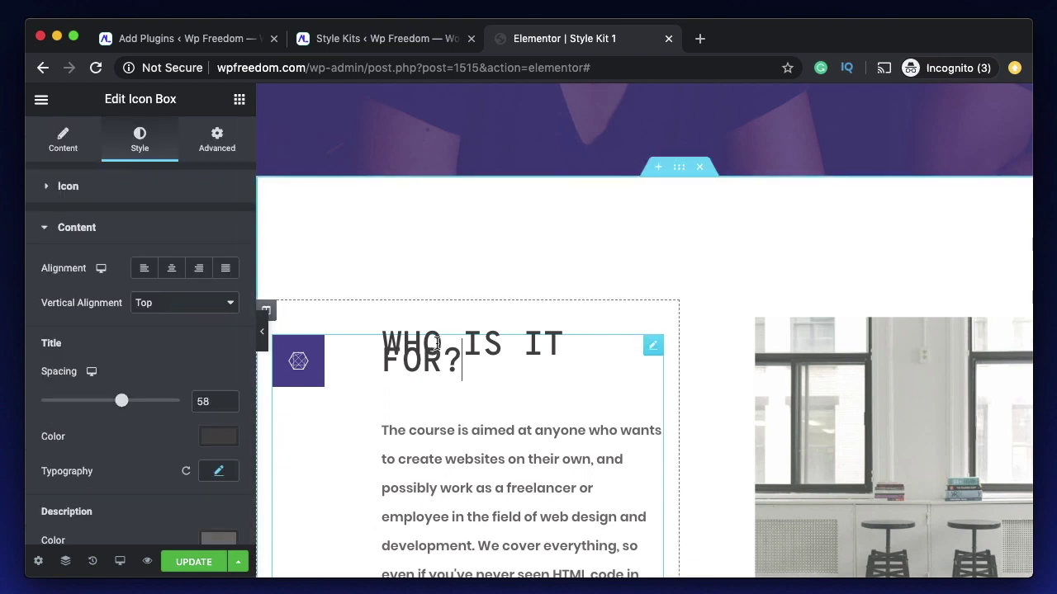
pyautogui.scroll(-3, 137, 405)
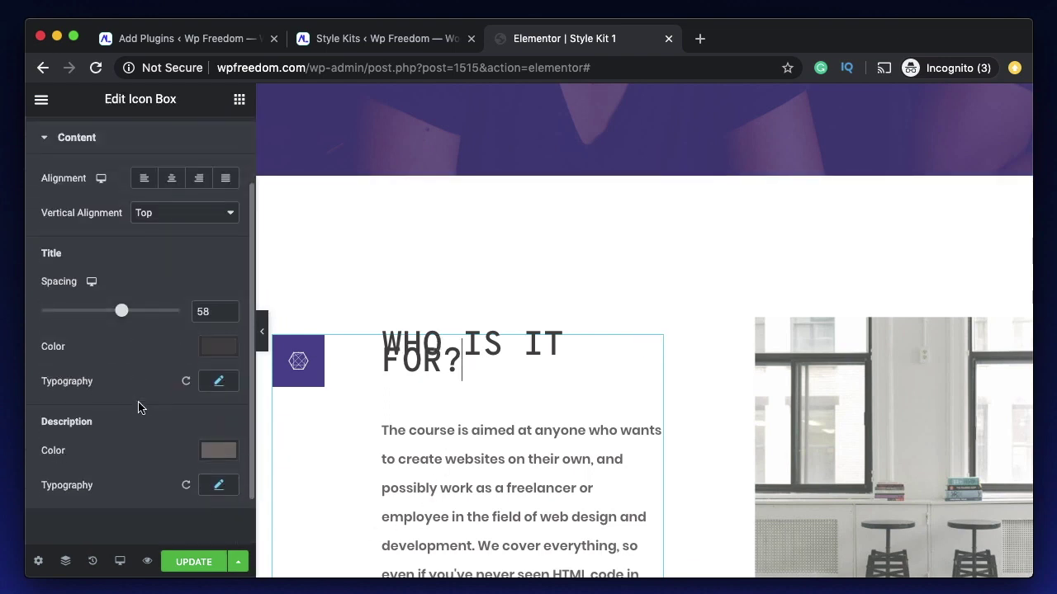
pyautogui.scroll(-5, 460, 349)
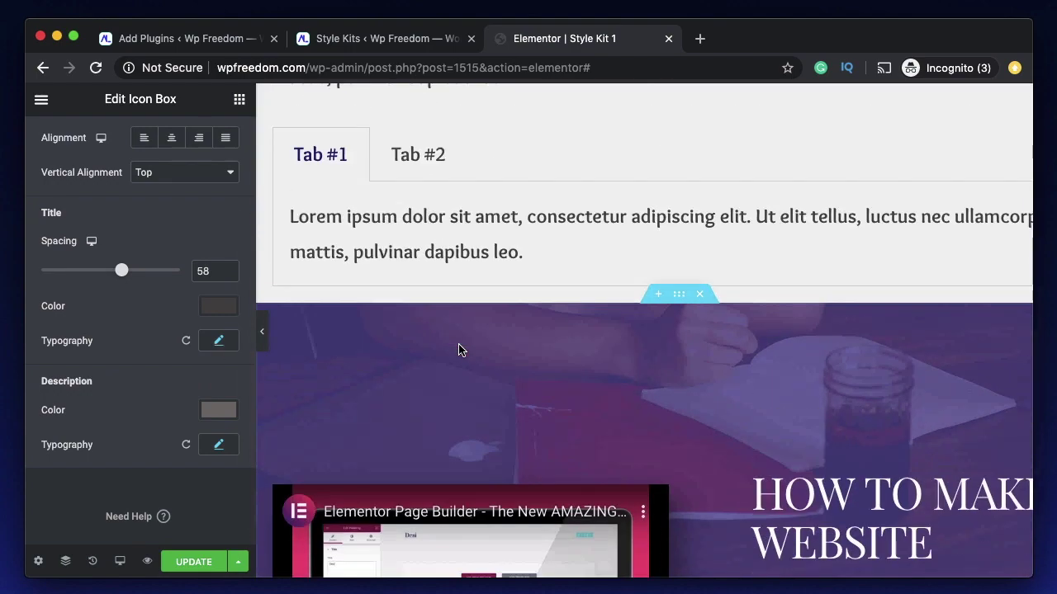
pyautogui.scroll(6, 460, 349)
pyautogui.scroll(-2, 458, 344)
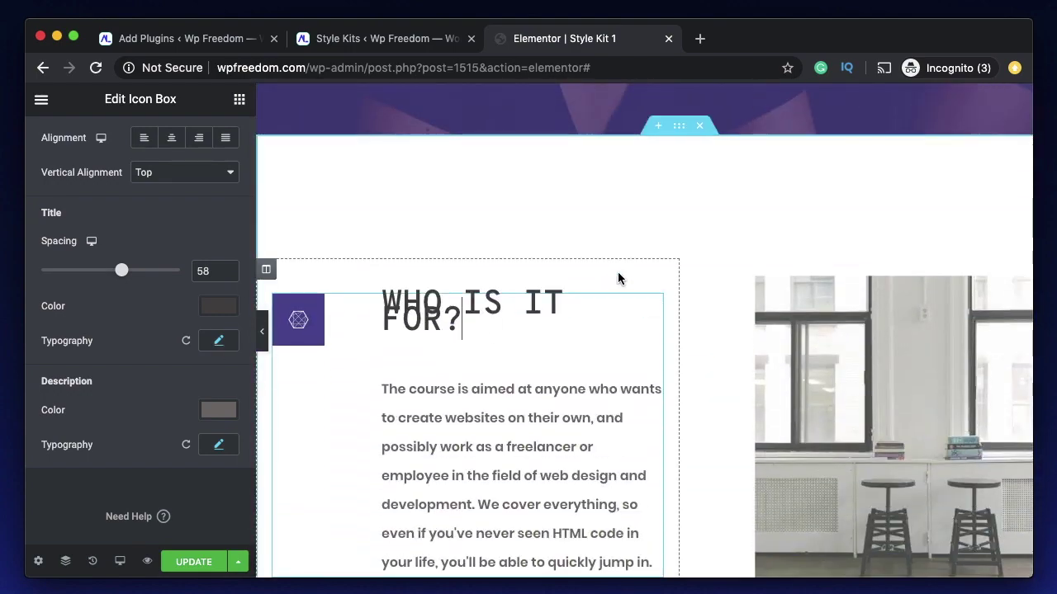
pyautogui.scroll(2, 618, 278)
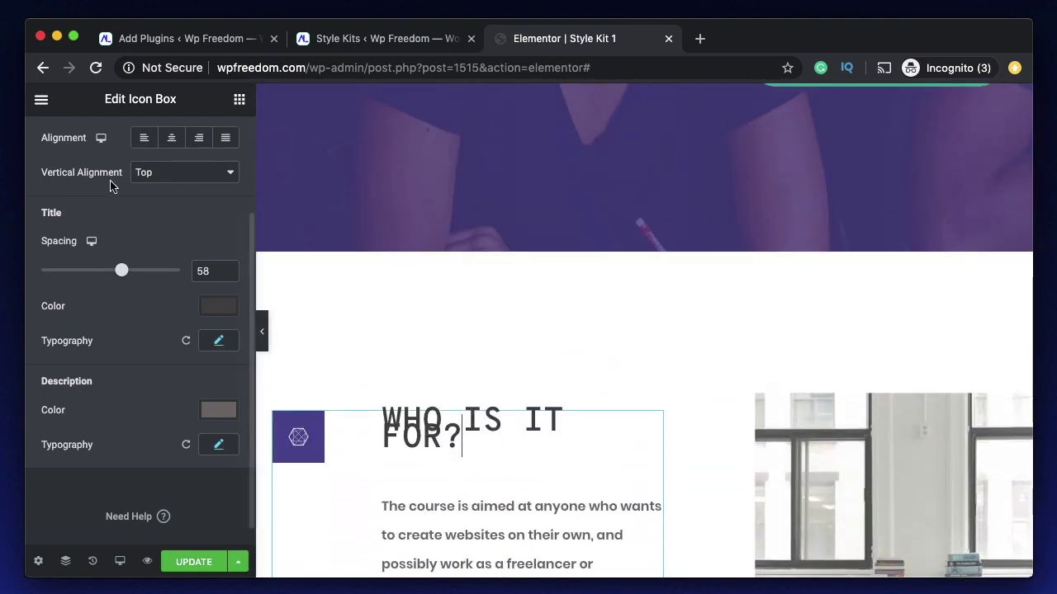
pyautogui.scroll(3, 85, 167)
pyautogui.click(99, 227)
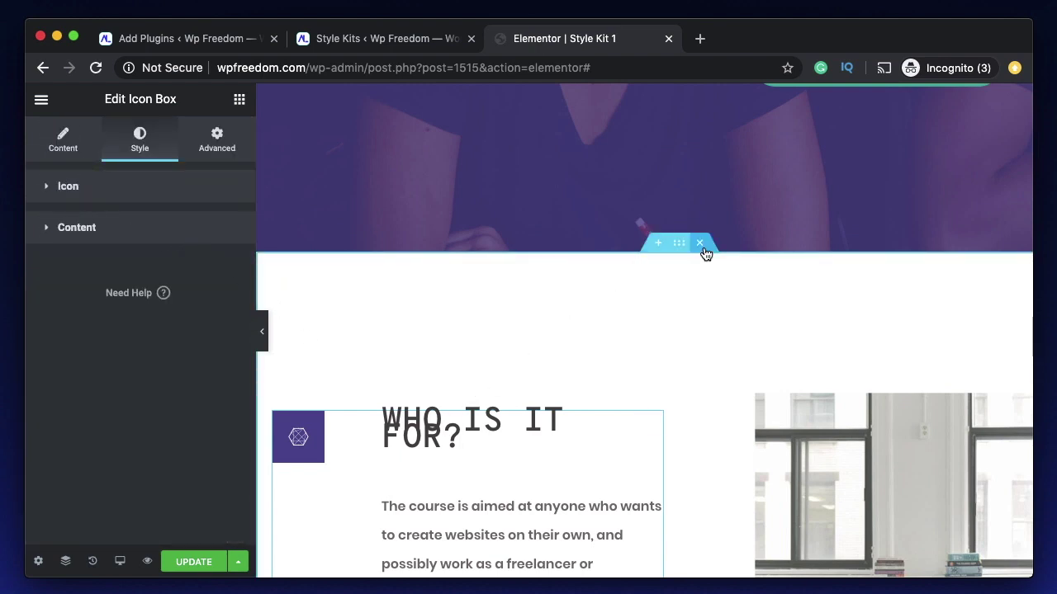
# - Delete the "Who is it for?" and "Our Teaching Team" sections
pyautogui.click(704, 246)
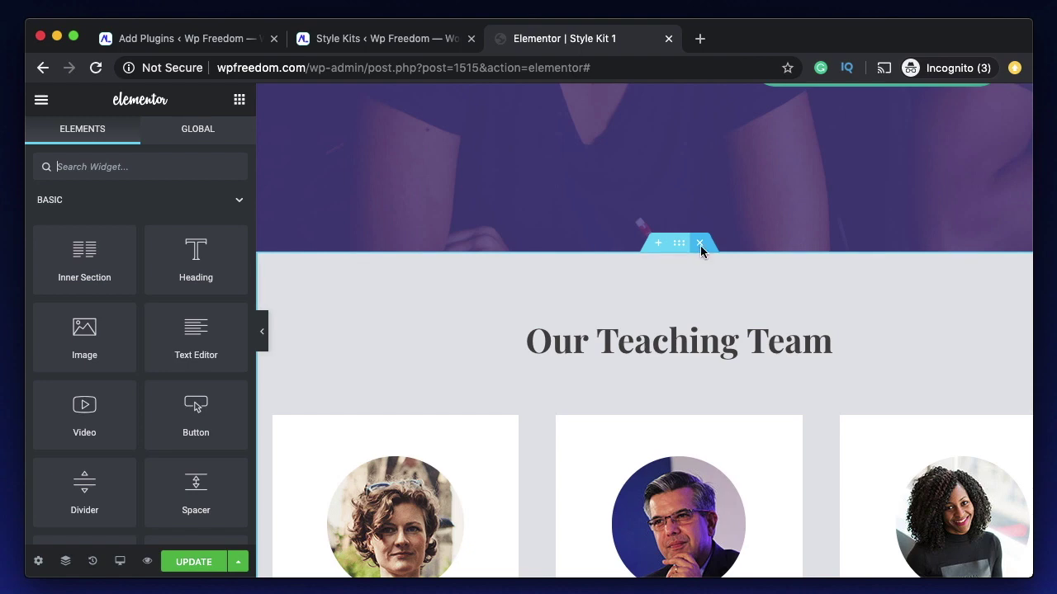
pyautogui.click(700, 243)
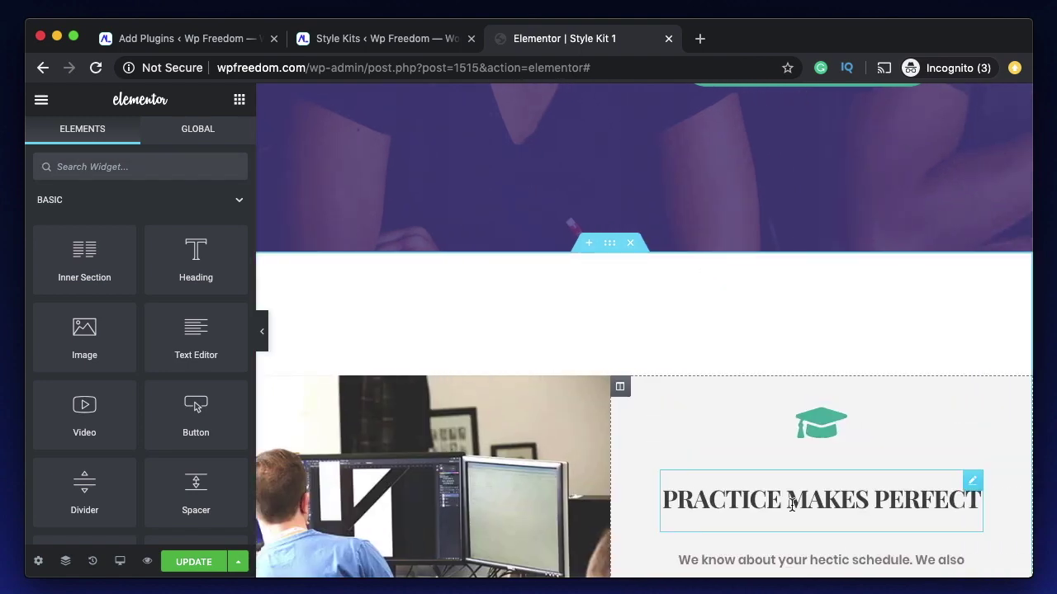
# - Set the primary color of the graduation cap icon above "Practice makes perfect" to the dark blue swatch #191970
pyautogui.click(791, 504)
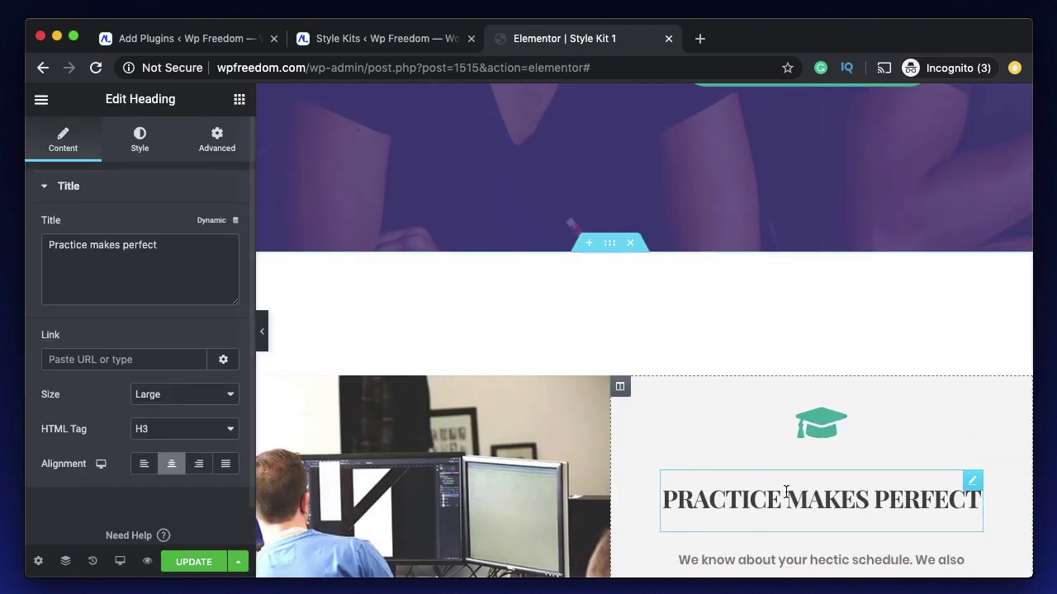
pyautogui.click(845, 407)
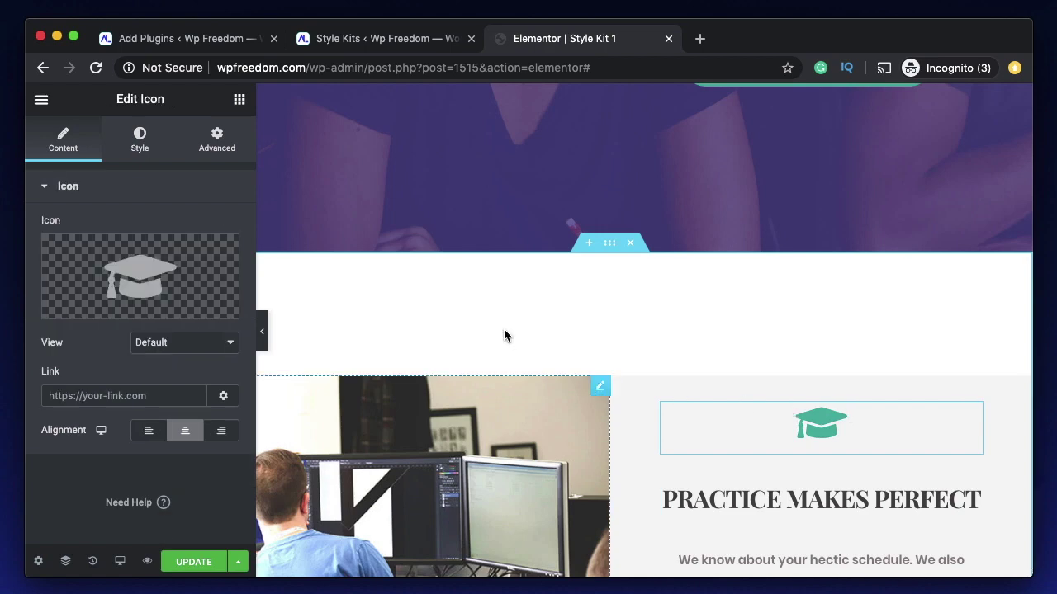
pyautogui.click(139, 147)
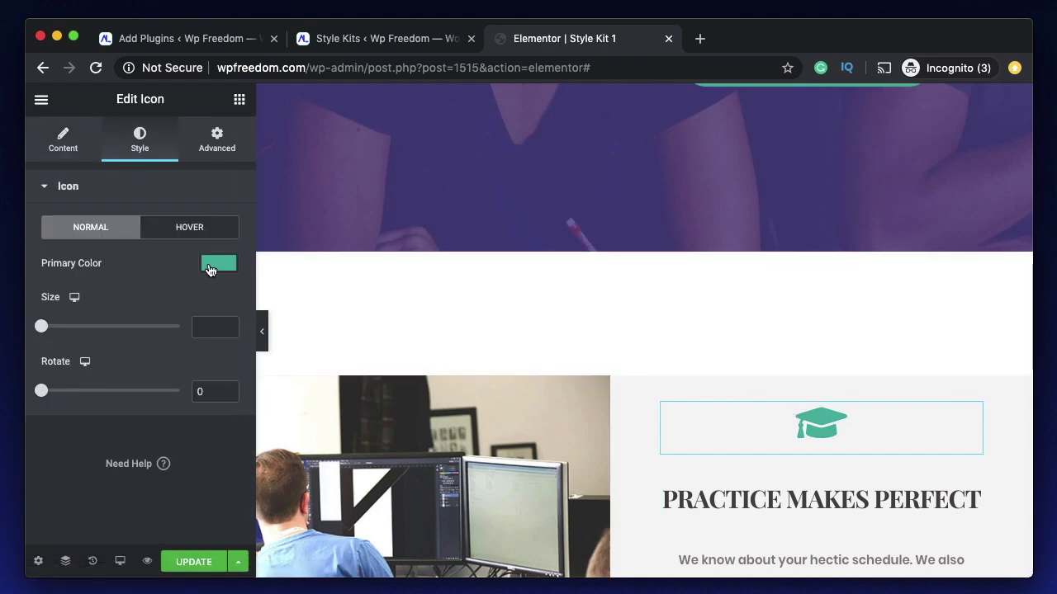
pyautogui.click(214, 266)
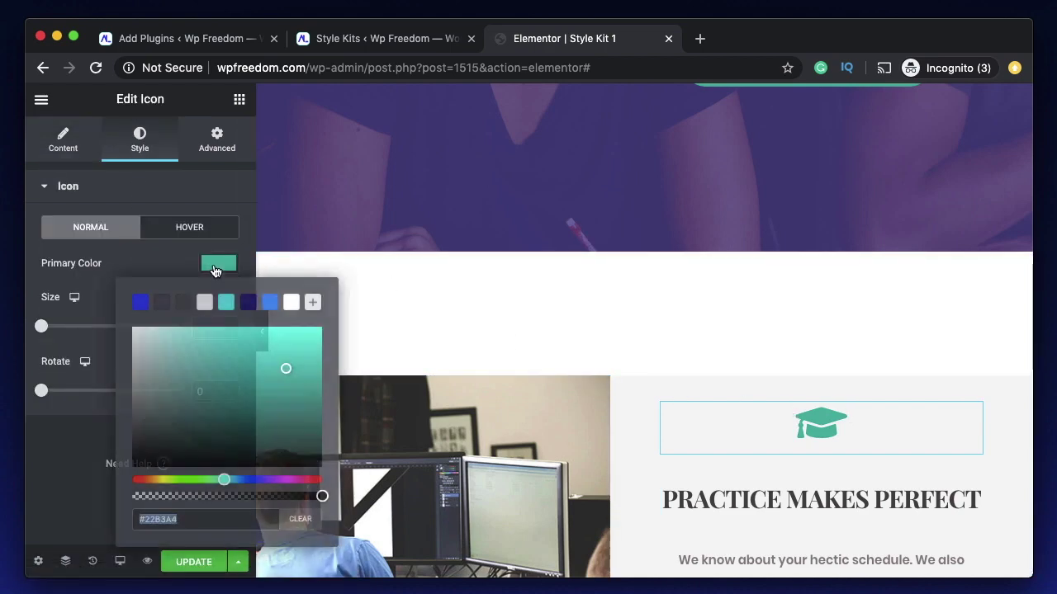
pyautogui.click(247, 303)
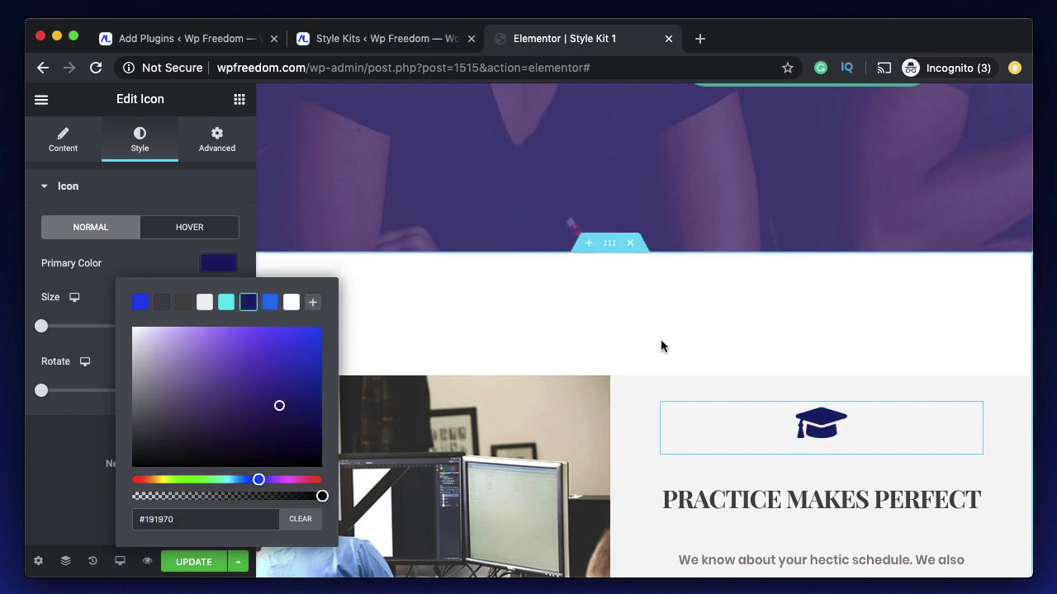
pyautogui.click(162, 254)
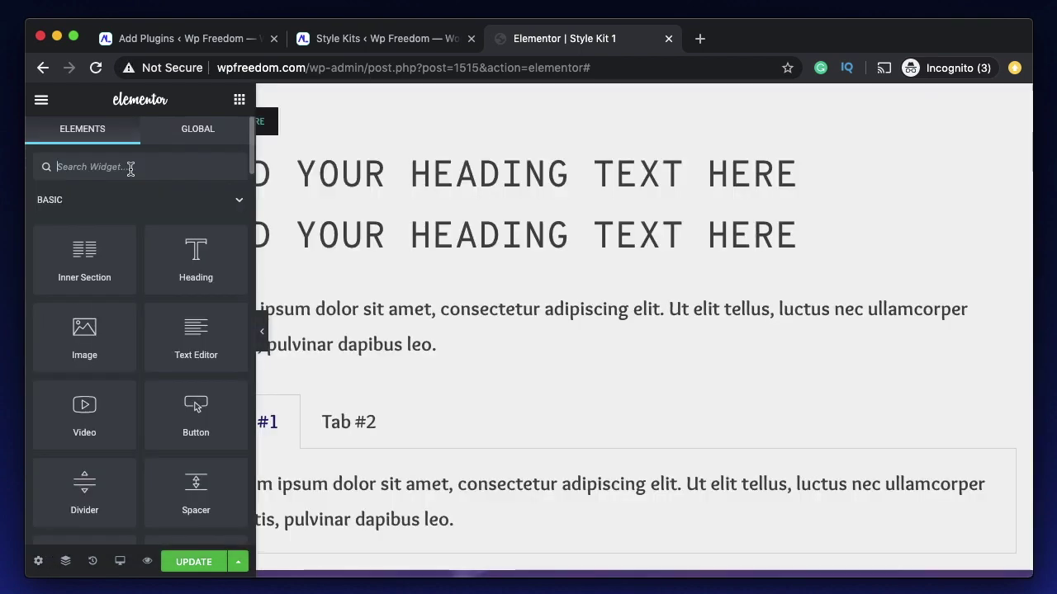
# - Find the Icon widget and add it directly above the lorem ipsum paragraph below the two headings
pyautogui.click(132, 168)
pyautogui.write('icon')
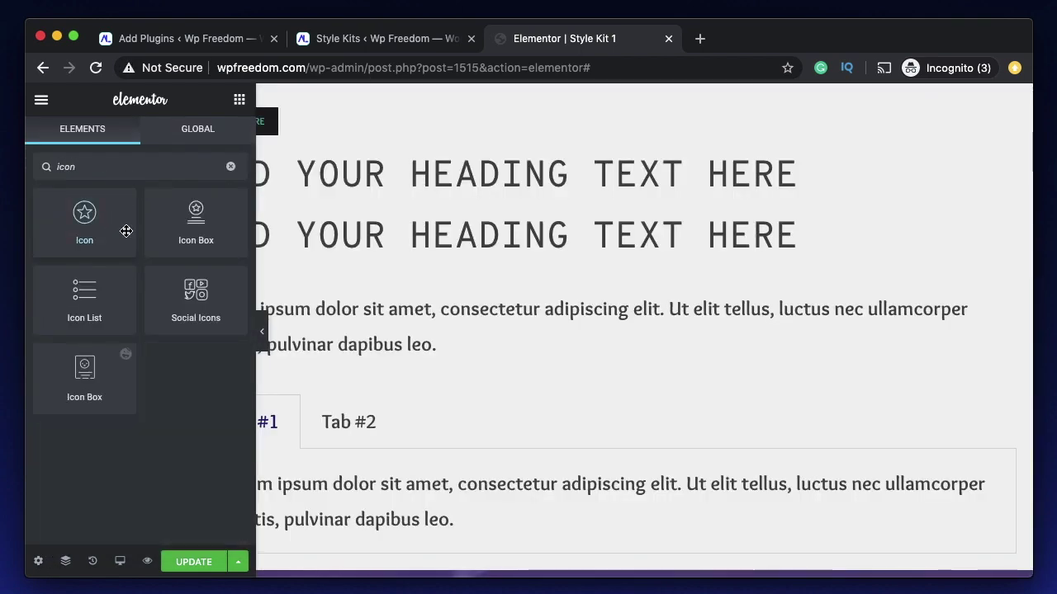
pyautogui.moveTo(88, 234); pyautogui.dragTo(272, 291)
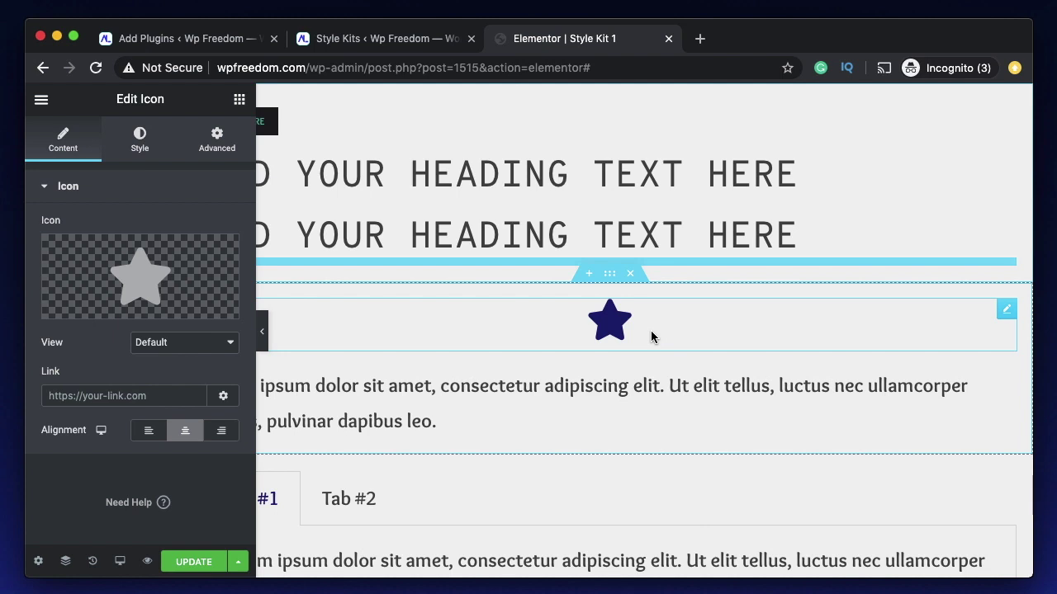
# - Change the page's global body typography font family to Over the Rainbow
pyautogui.click(41, 565)
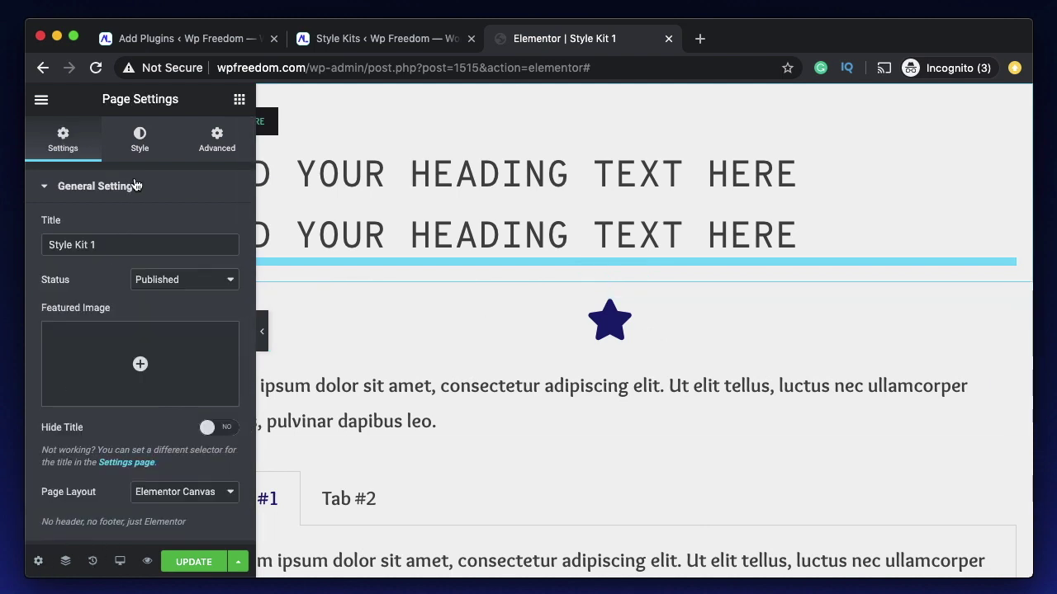
pyautogui.click(138, 150)
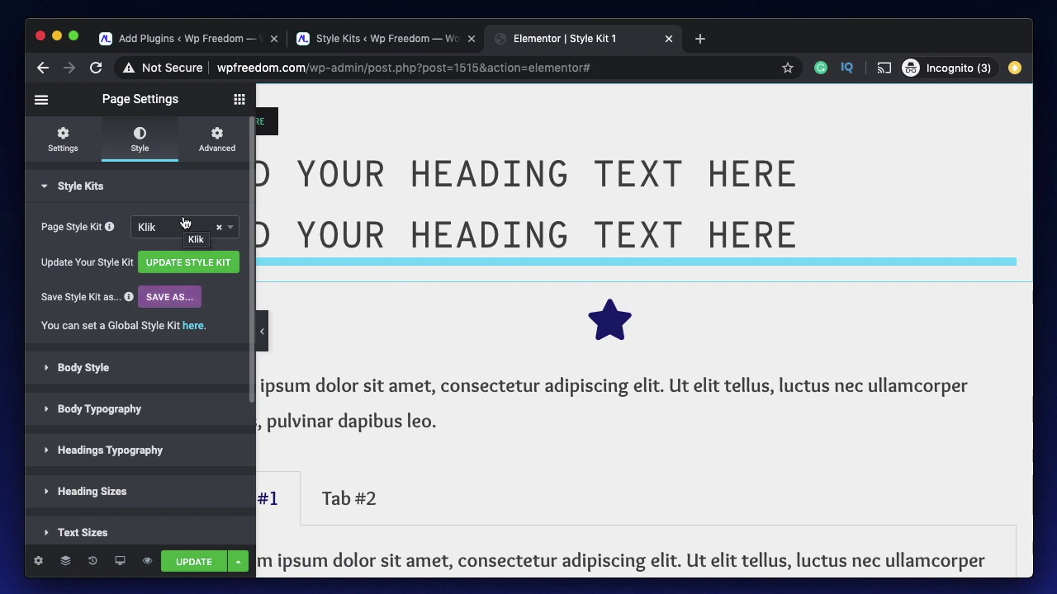
pyautogui.scroll(-5, 161, 453)
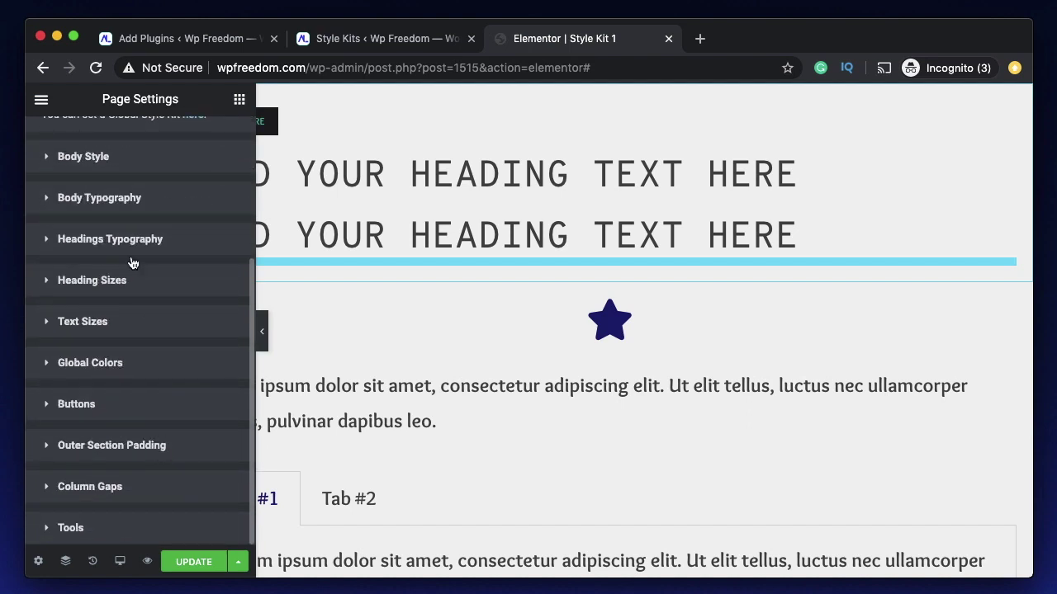
pyautogui.click(129, 206)
pyautogui.click(222, 312)
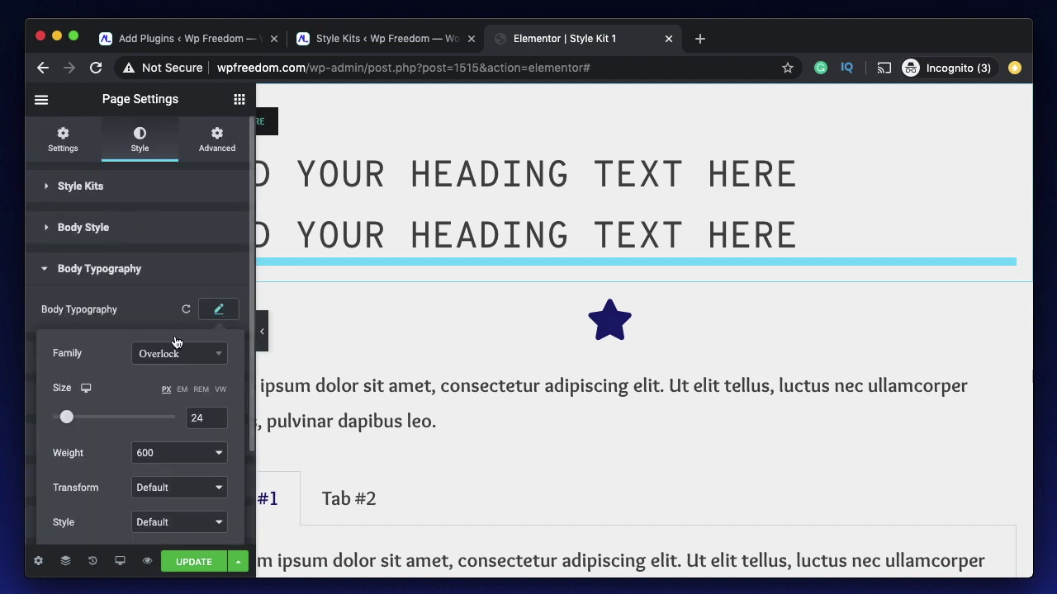
pyautogui.click(196, 363)
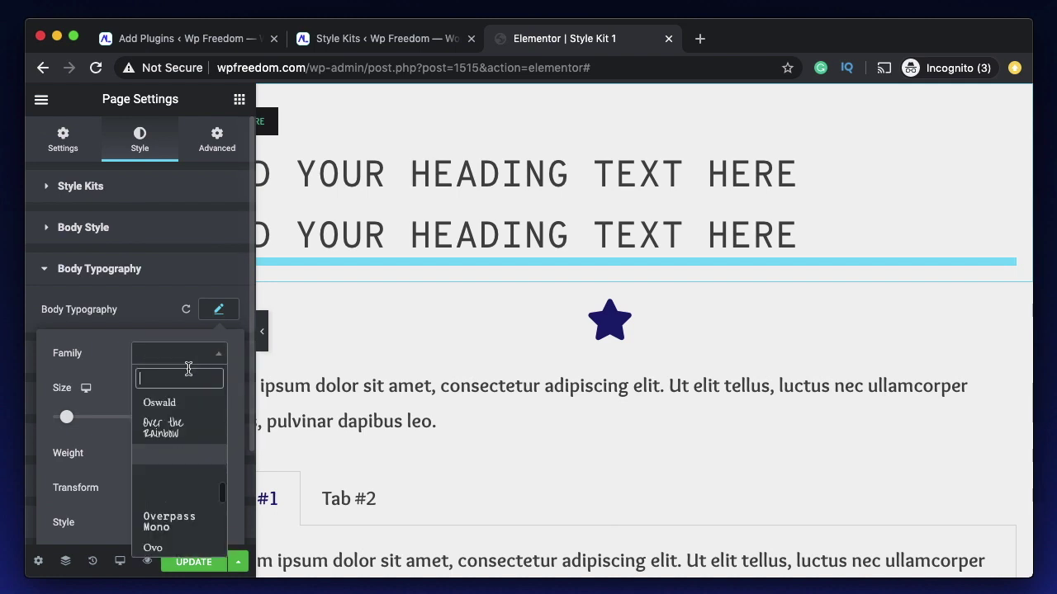
pyautogui.click(185, 430)
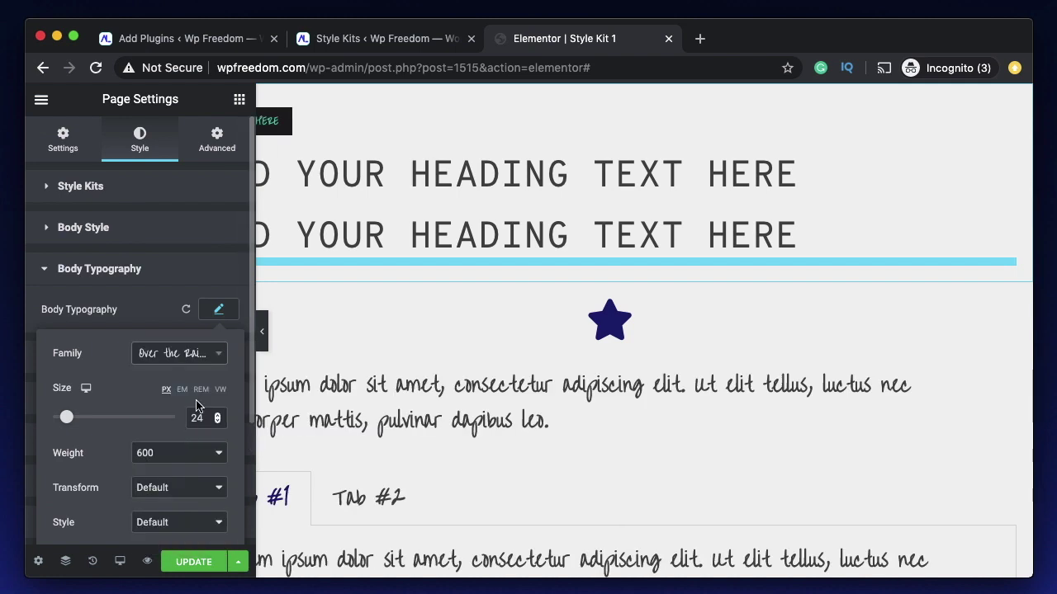
pyautogui.click(219, 311)
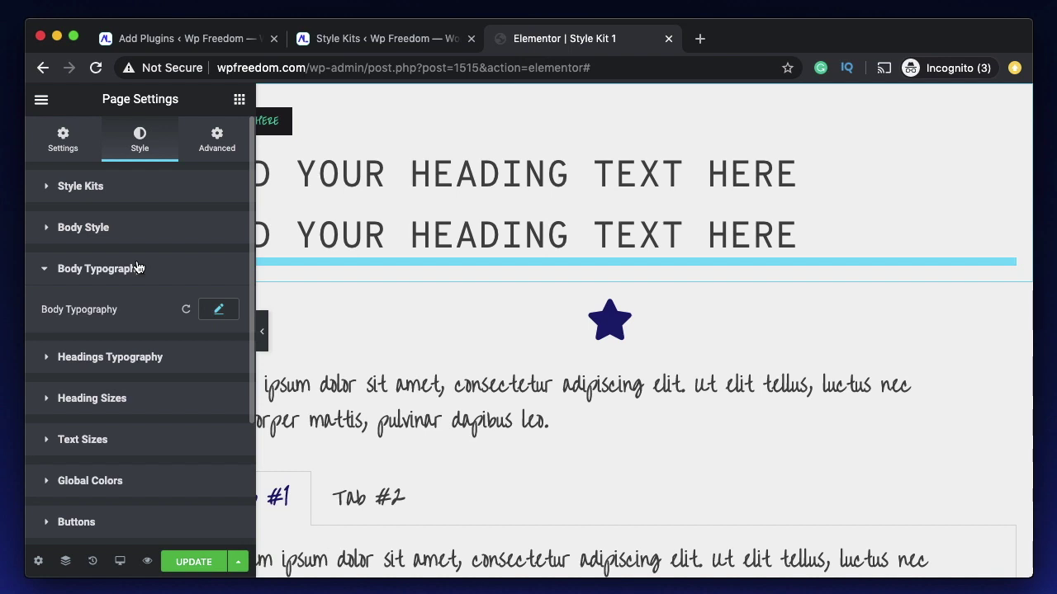
# - Set the page's default headings font to Oxygen Mono in the global headings typography
pyautogui.scroll(-2, 115, 351)
pyautogui.click(118, 331)
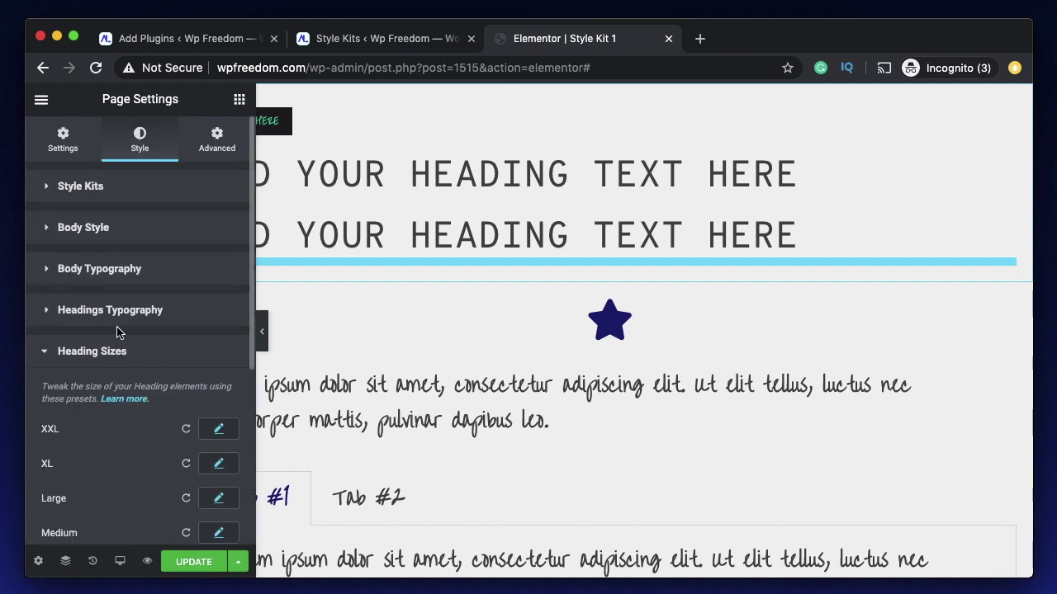
pyautogui.scroll(-4, 118, 332)
pyautogui.scroll(2, 116, 332)
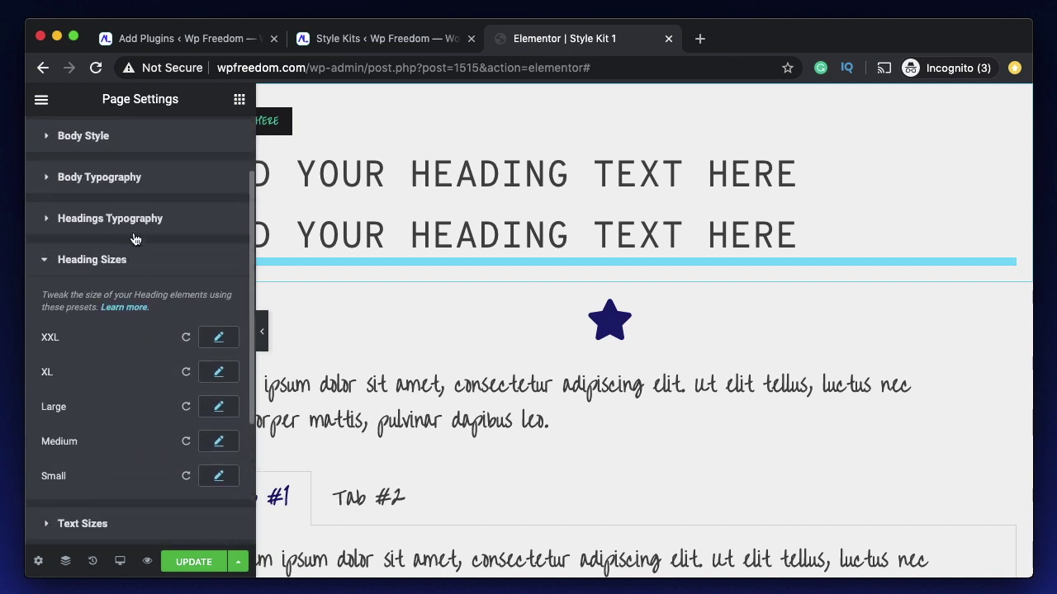
pyautogui.click(138, 227)
pyautogui.scroll(-3, 184, 338)
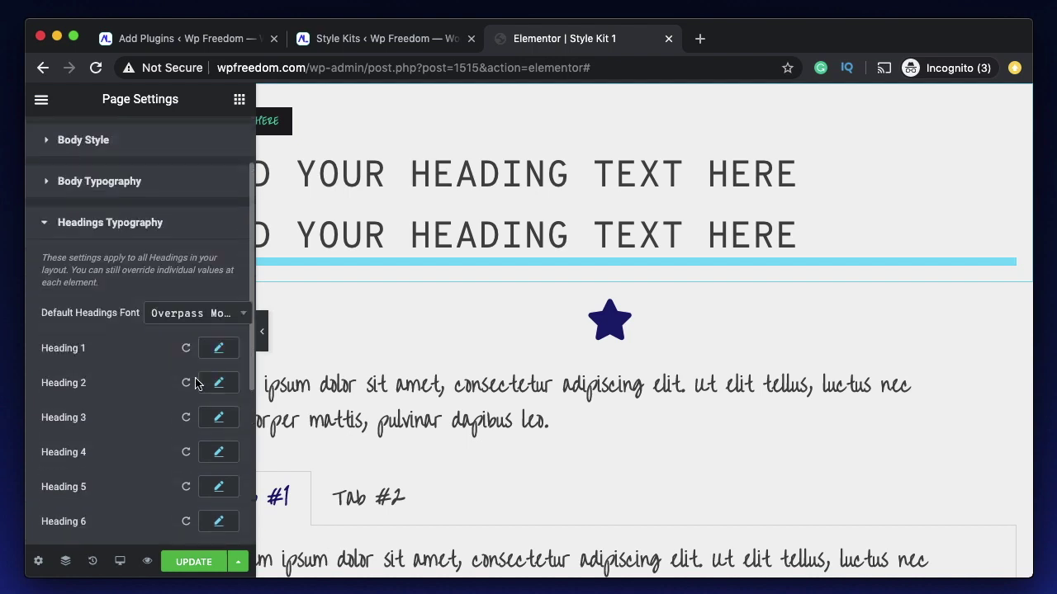
pyautogui.click(193, 252)
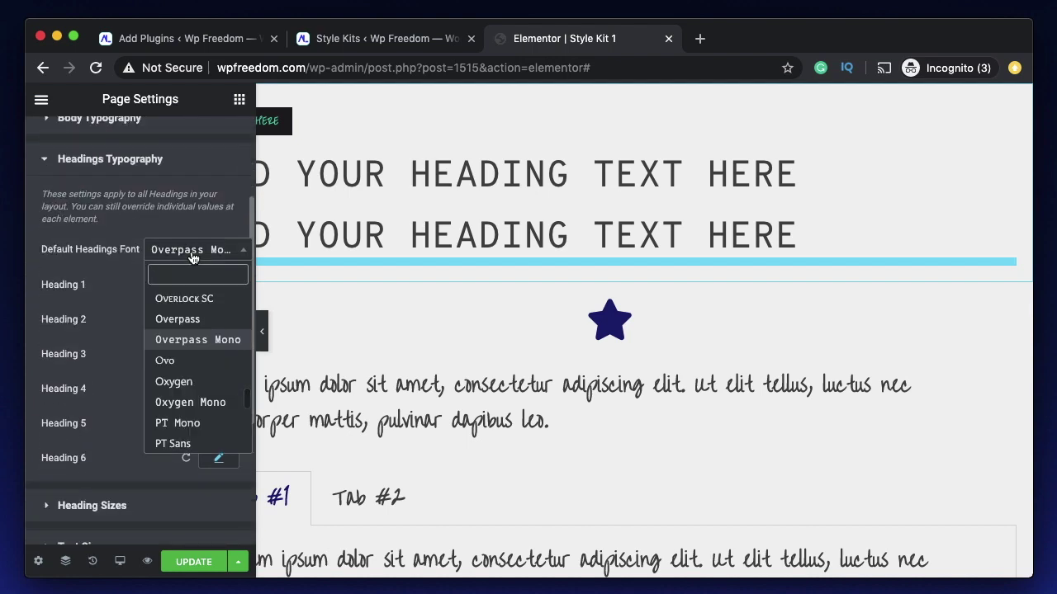
pyautogui.click(190, 403)
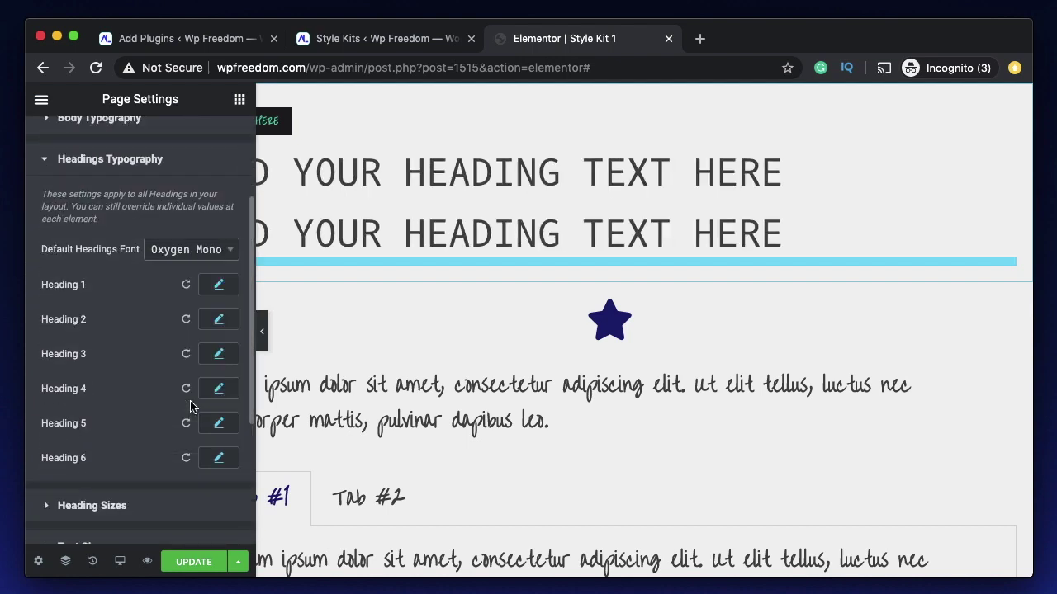
pyautogui.click(126, 169)
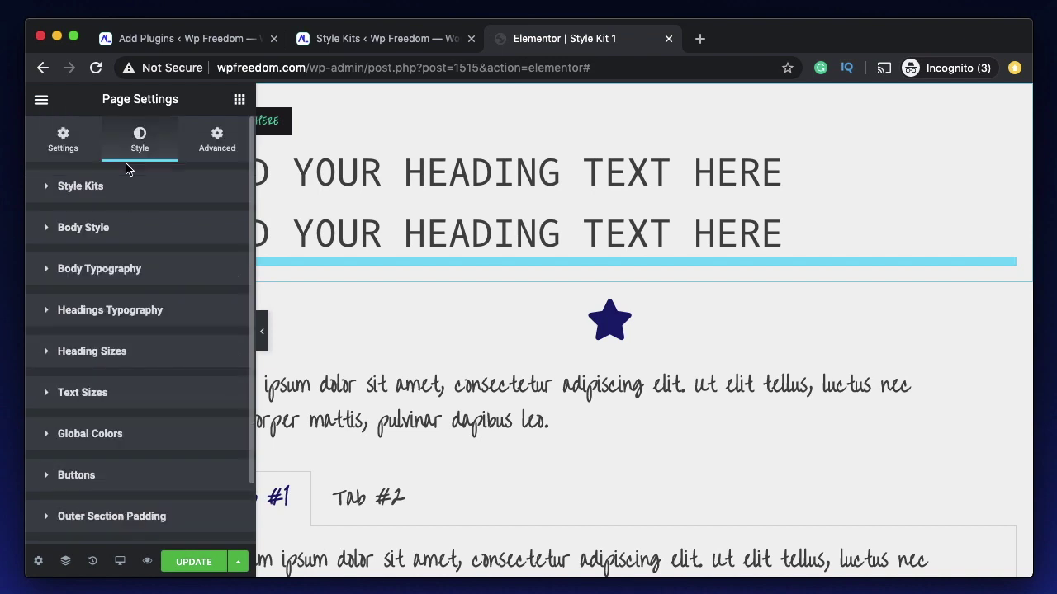
# - Save the customized page styles as a new style kit titled "My Sk1"
pyautogui.click(114, 189)
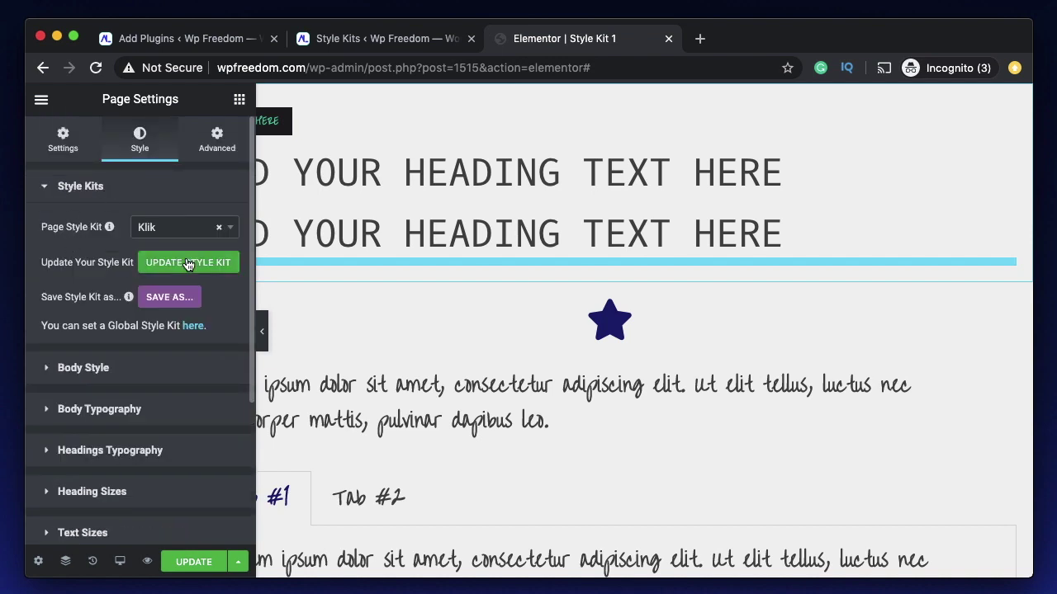
pyautogui.click(177, 302)
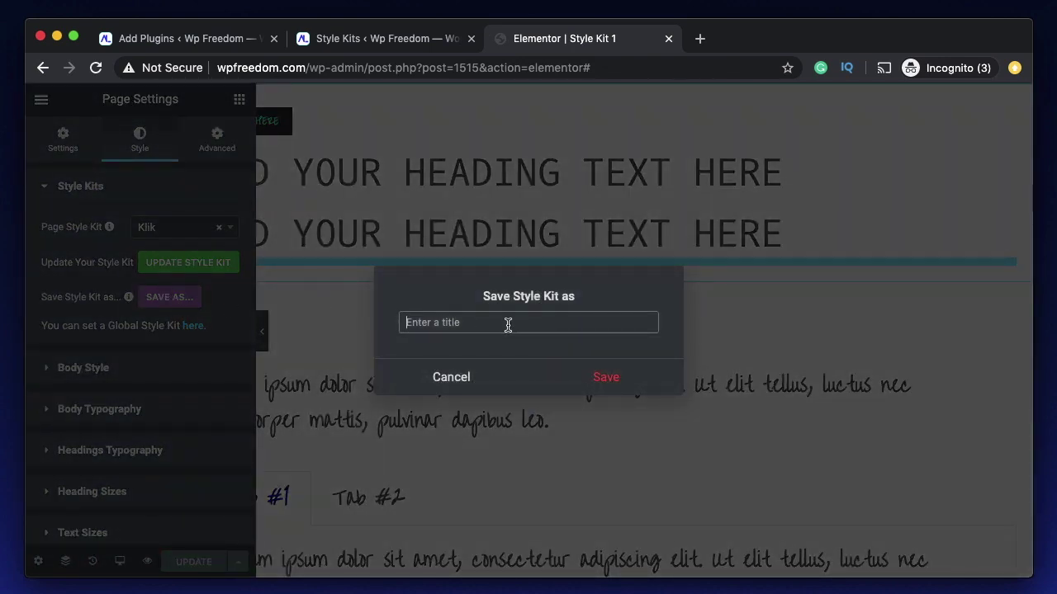
pyautogui.write('My Sk1')
pyautogui.click(654, 373)
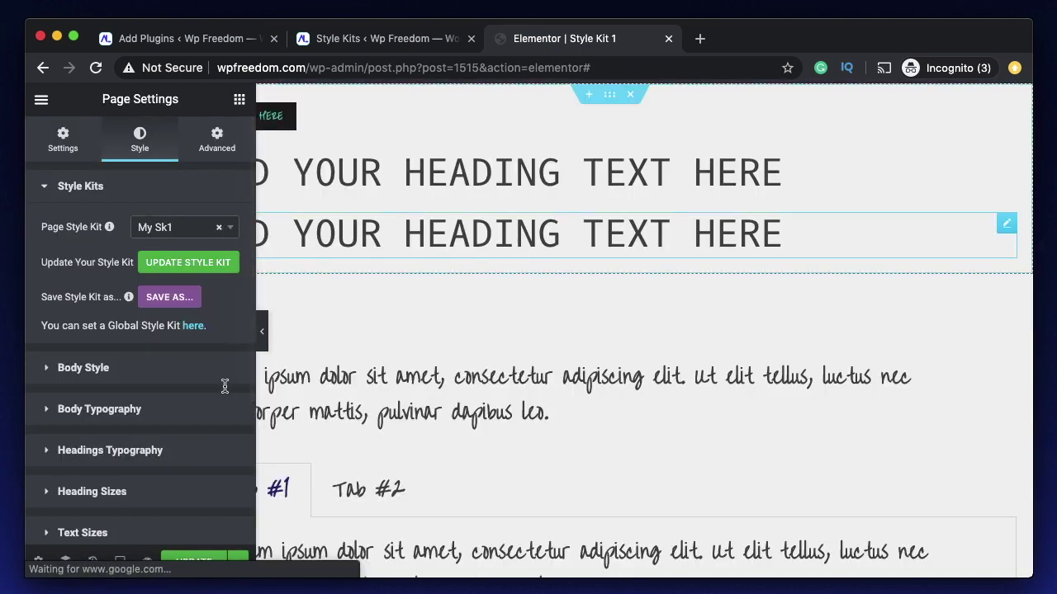
# - Save the page and update the My Sk1 style kit with the page's current styles
pyautogui.click(39, 563)
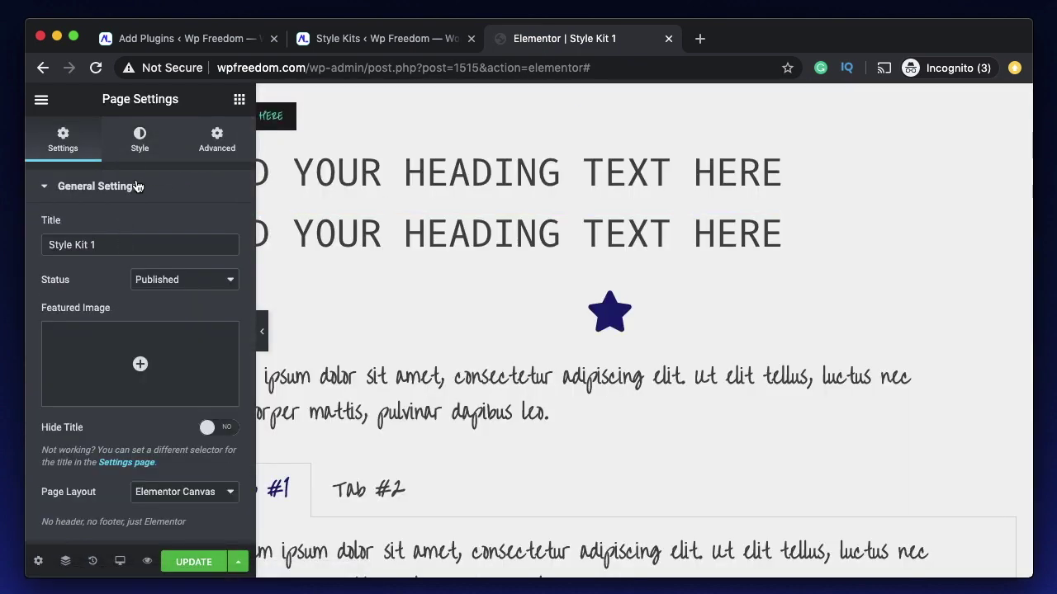
pyautogui.click(139, 145)
pyautogui.click(234, 227)
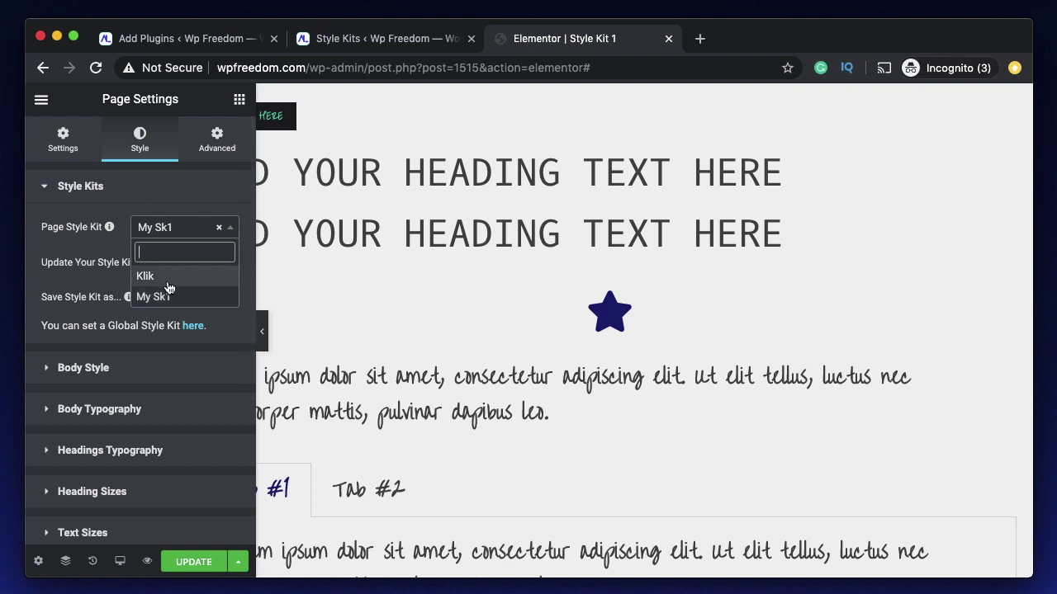
pyautogui.click(119, 266)
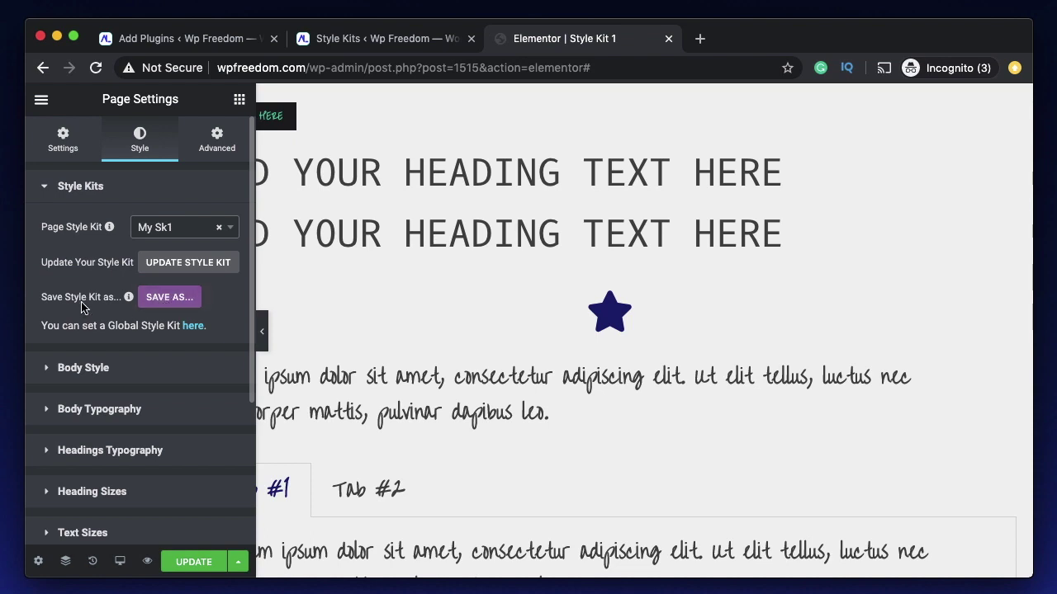
pyautogui.click(193, 561)
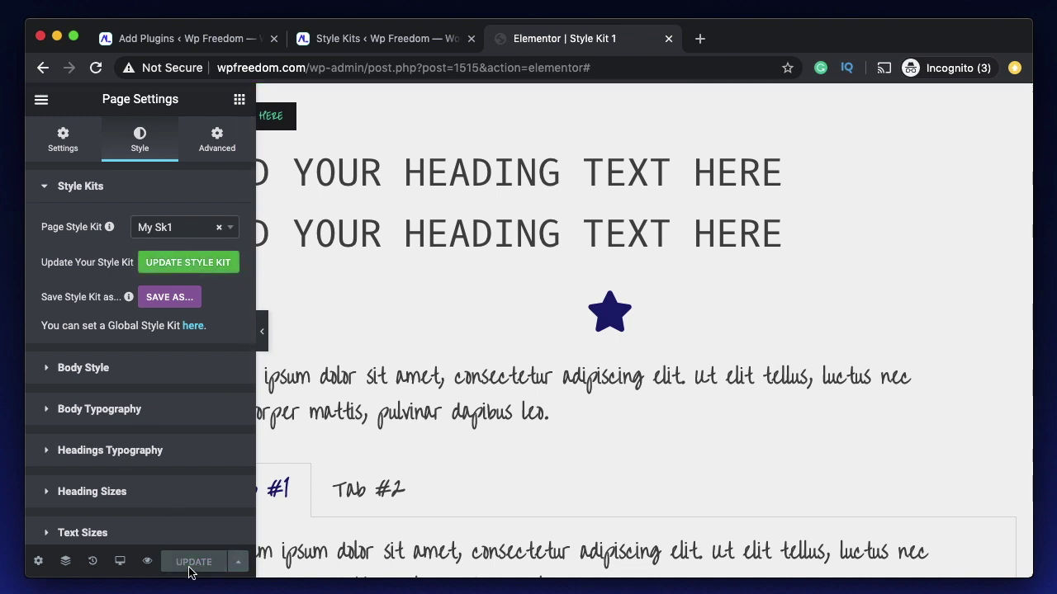
pyautogui.click(189, 262)
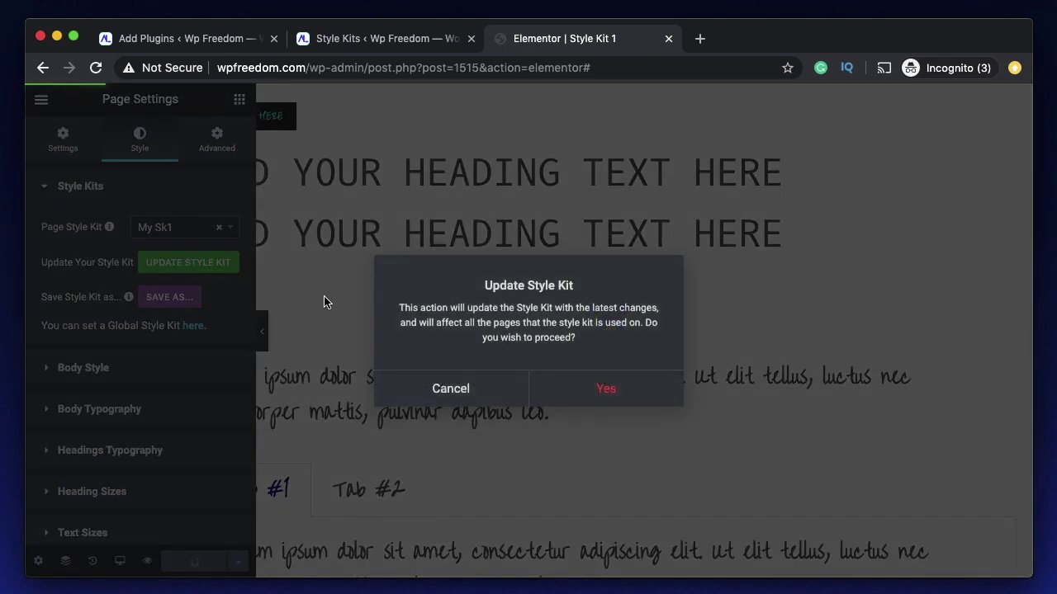
pyautogui.click(603, 388)
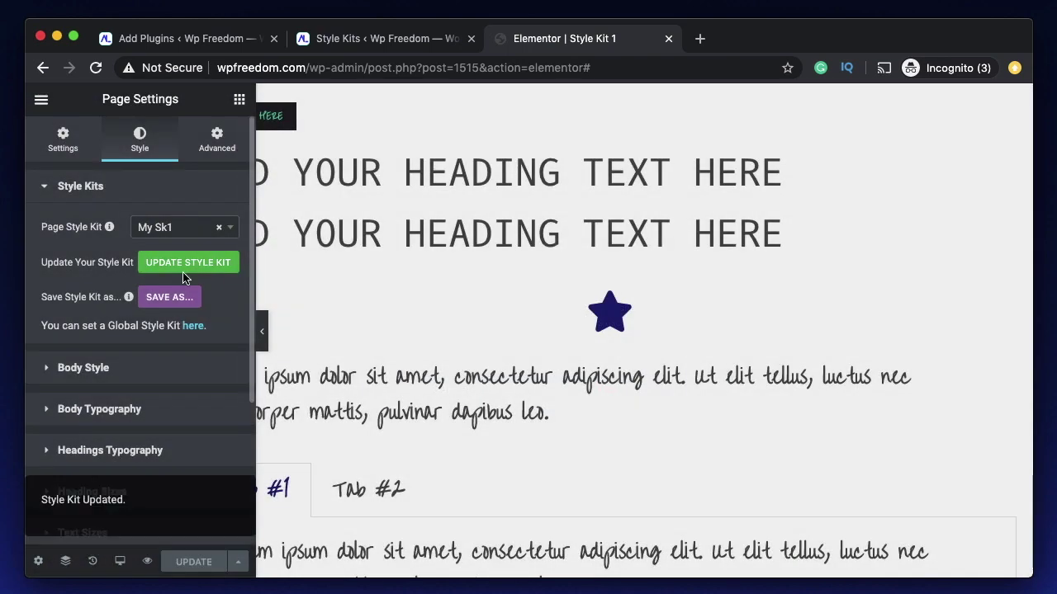
# - Reset all the page's style kit styling using the page style tools
pyautogui.scroll(-5, 189, 413)
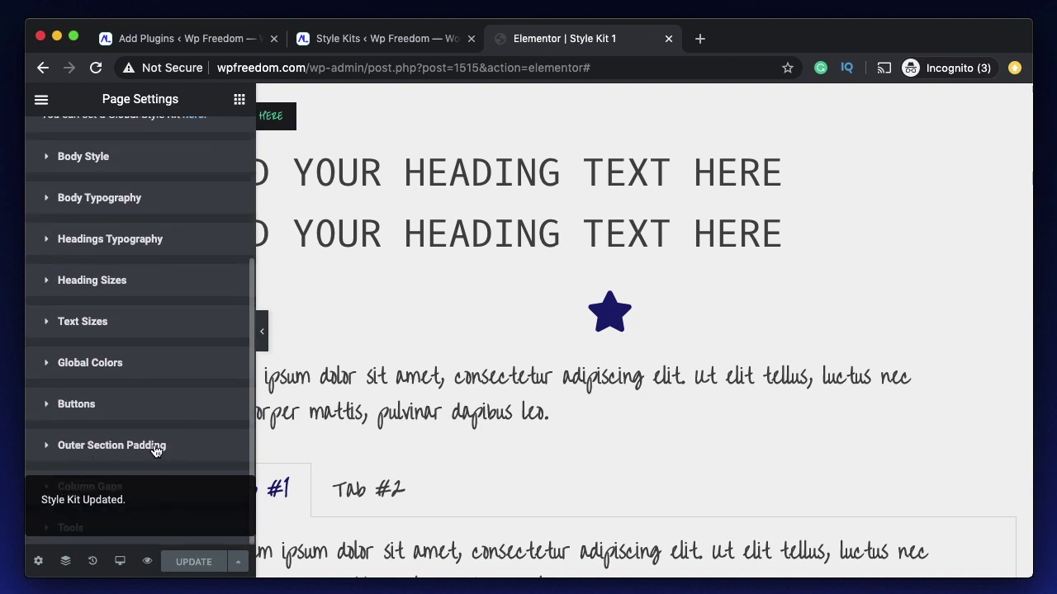
pyautogui.click(39, 562)
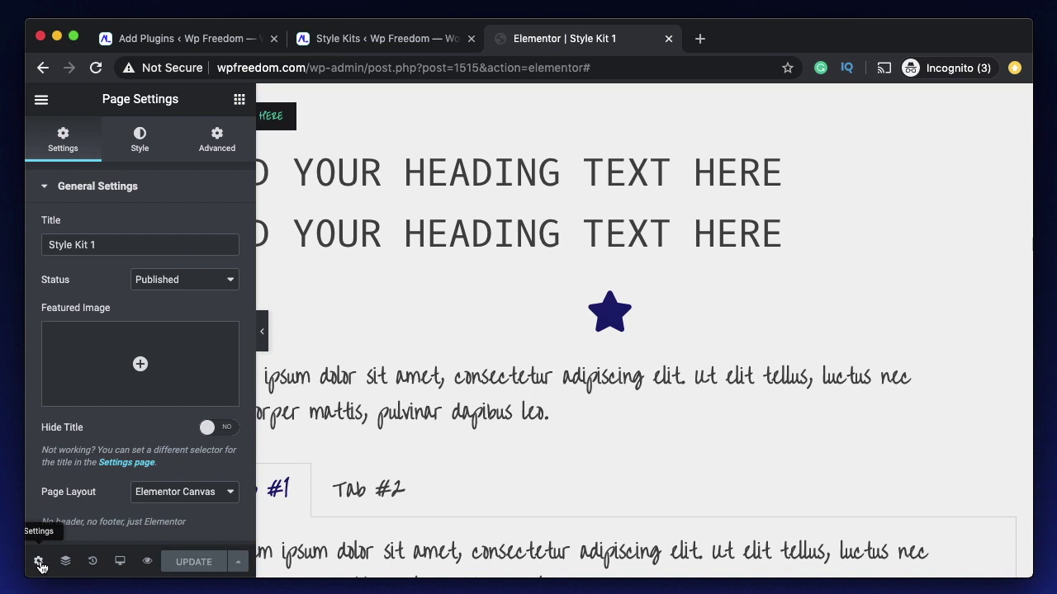
pyautogui.click(140, 138)
pyautogui.scroll(-5, 50, 446)
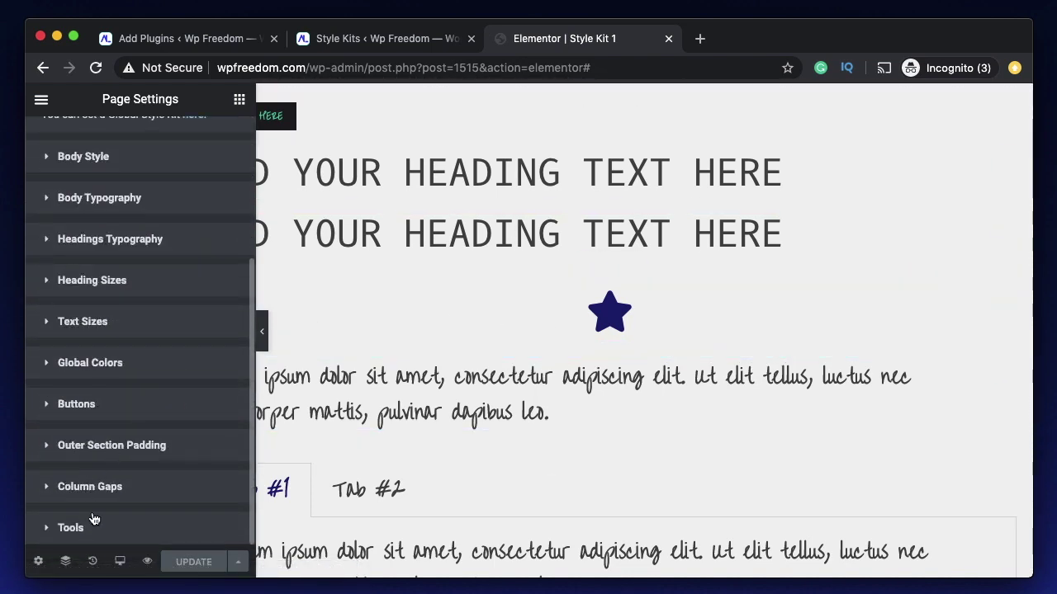
pyautogui.click(92, 522)
pyautogui.scroll(-5, 116, 529)
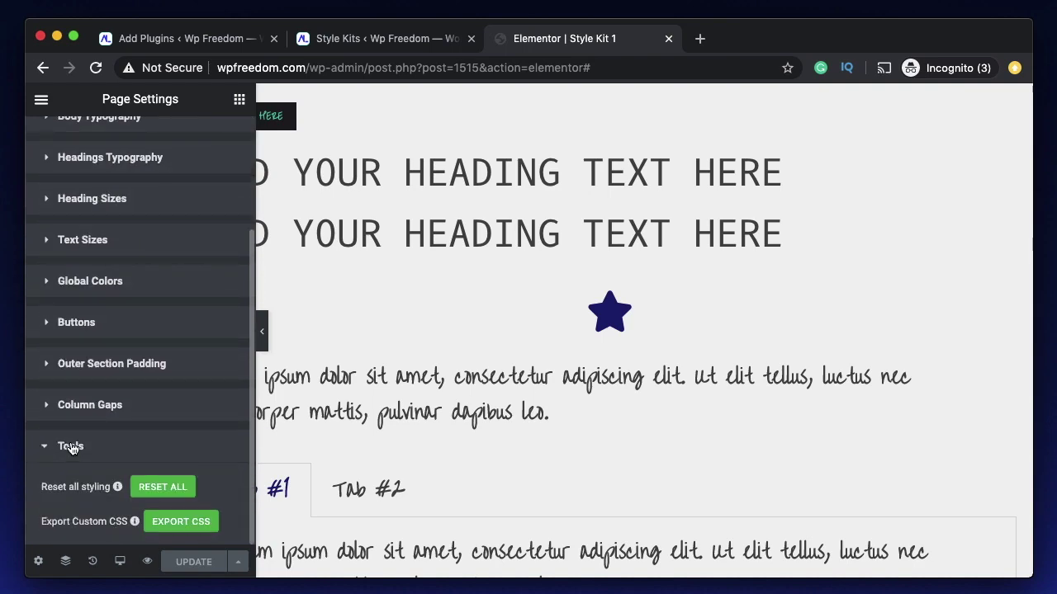
pyautogui.click(163, 488)
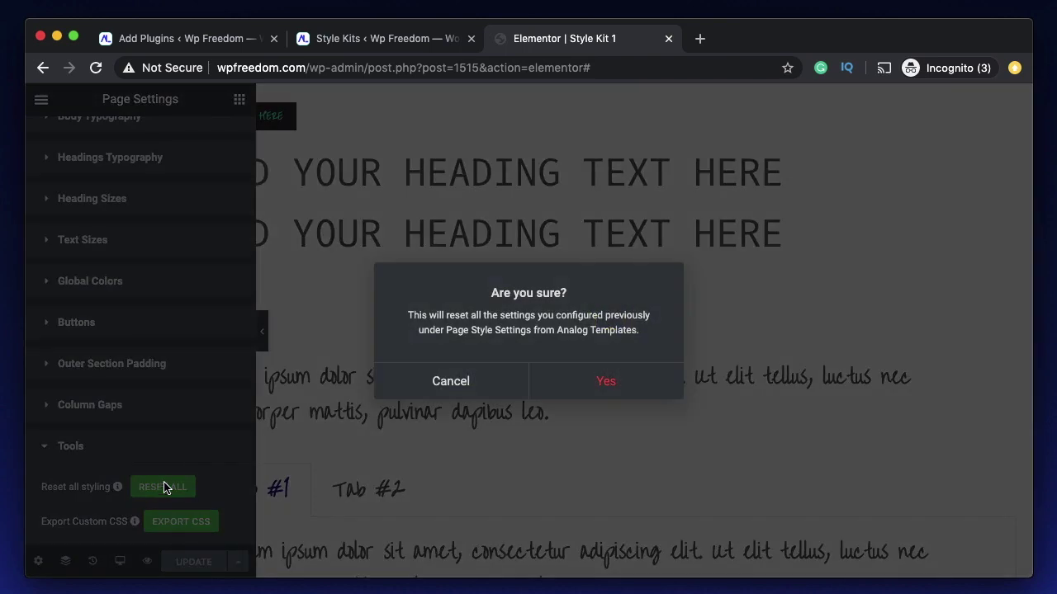
pyautogui.click(609, 381)
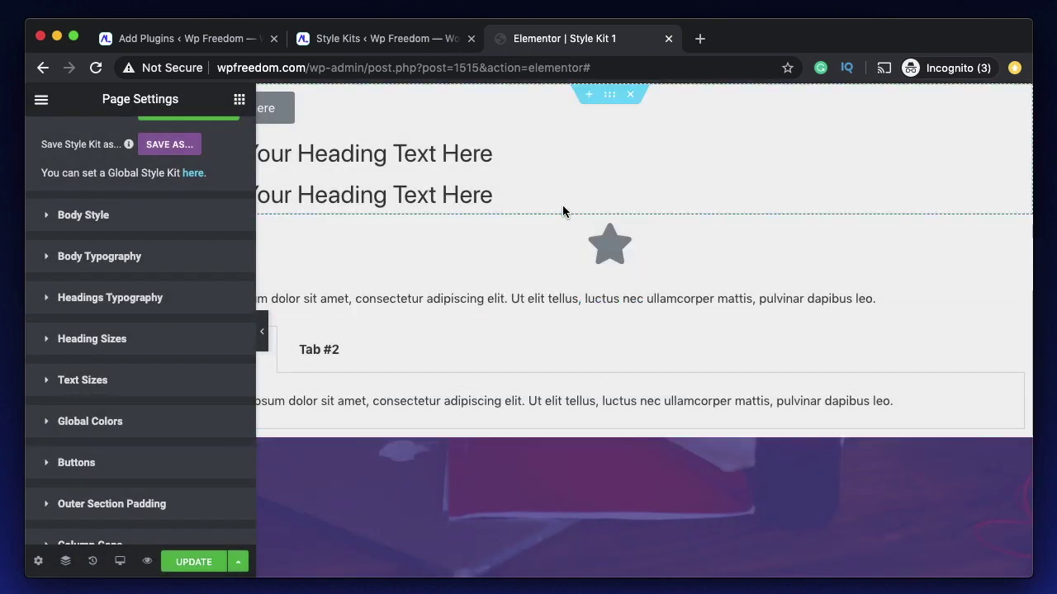
# - Compare the individual widgets with the imported template sections after the reset and revisit the style reset tool
pyautogui.scroll(-15, 466, 377)
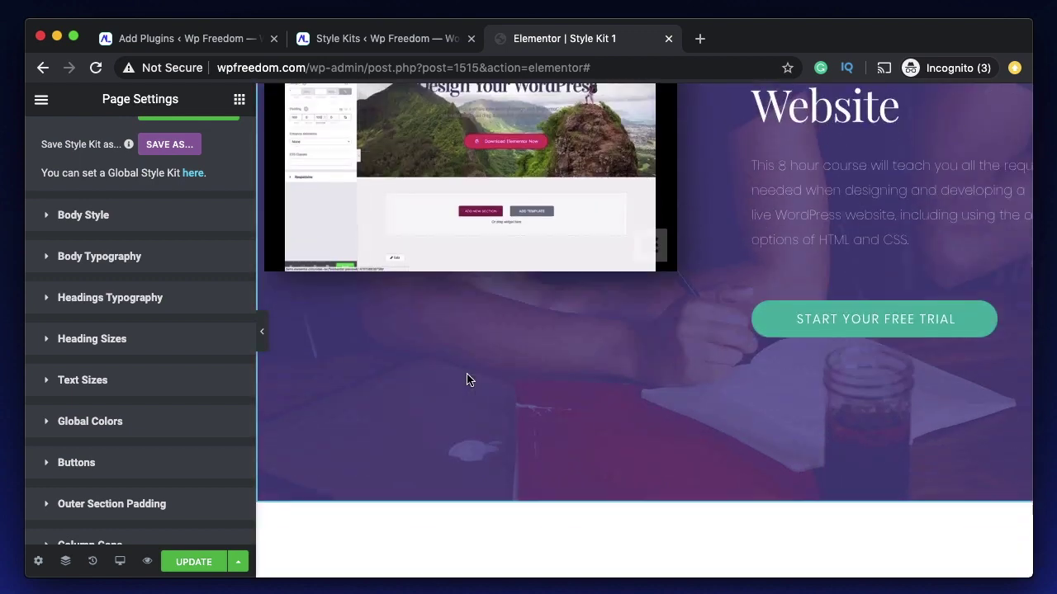
pyautogui.scroll(15, 467, 377)
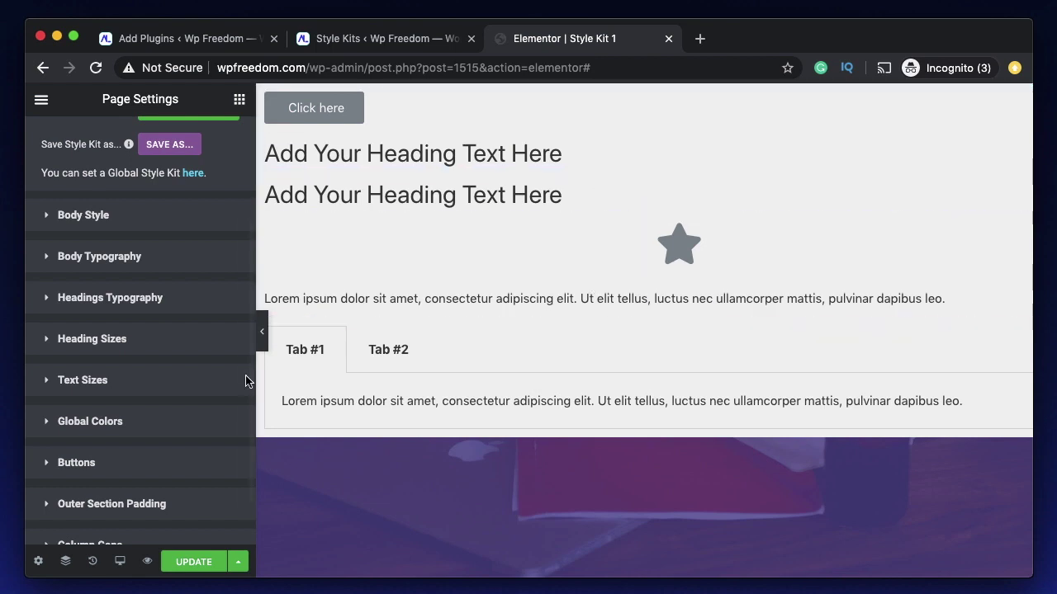
pyautogui.scroll(-2, 153, 432)
pyautogui.click(113, 525)
pyautogui.scroll(-4, 113, 523)
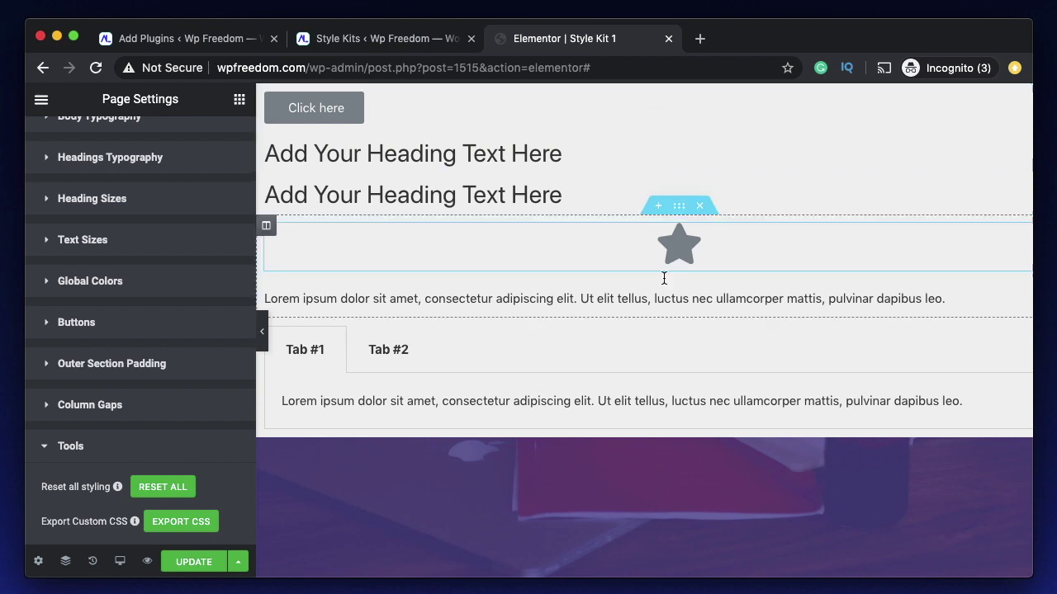
pyautogui.click(174, 489)
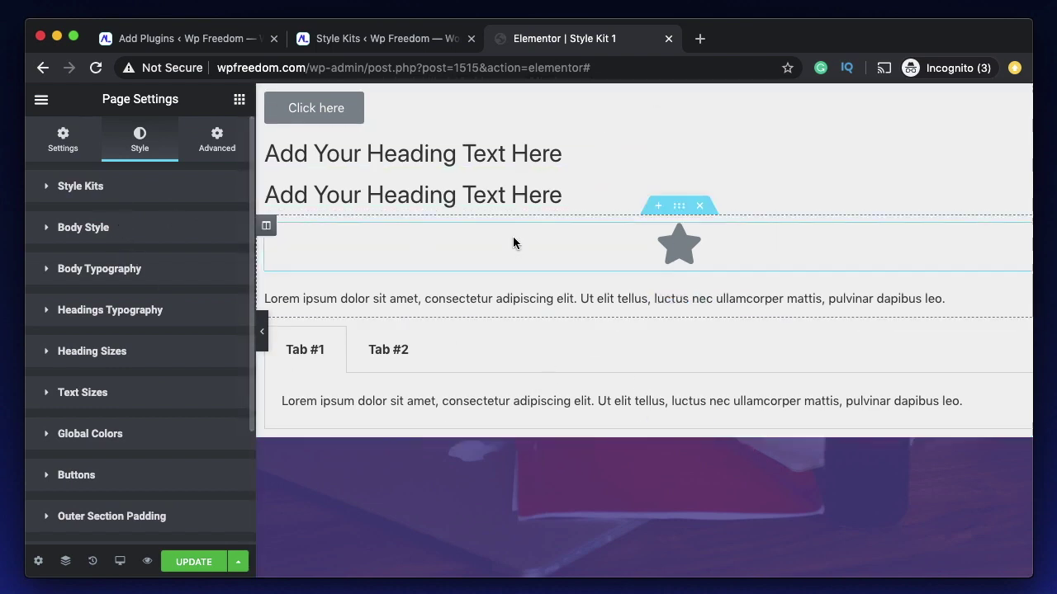
# - Apply the Klik style kit to the page and check the widgets at its beginning
pyautogui.scroll(-10, 581, 369)
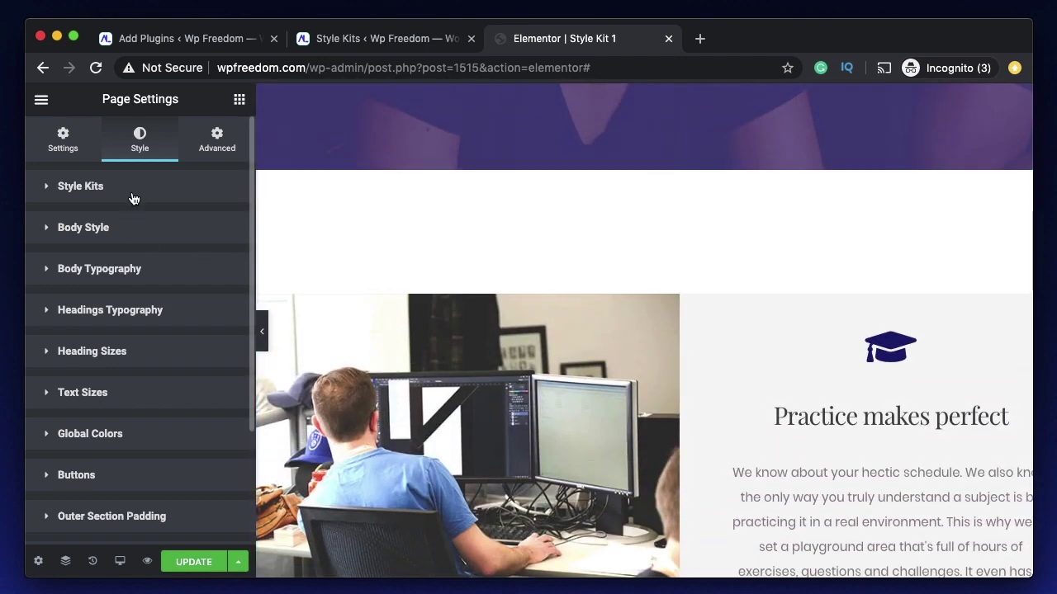
pyautogui.click(133, 199)
pyautogui.click(152, 276)
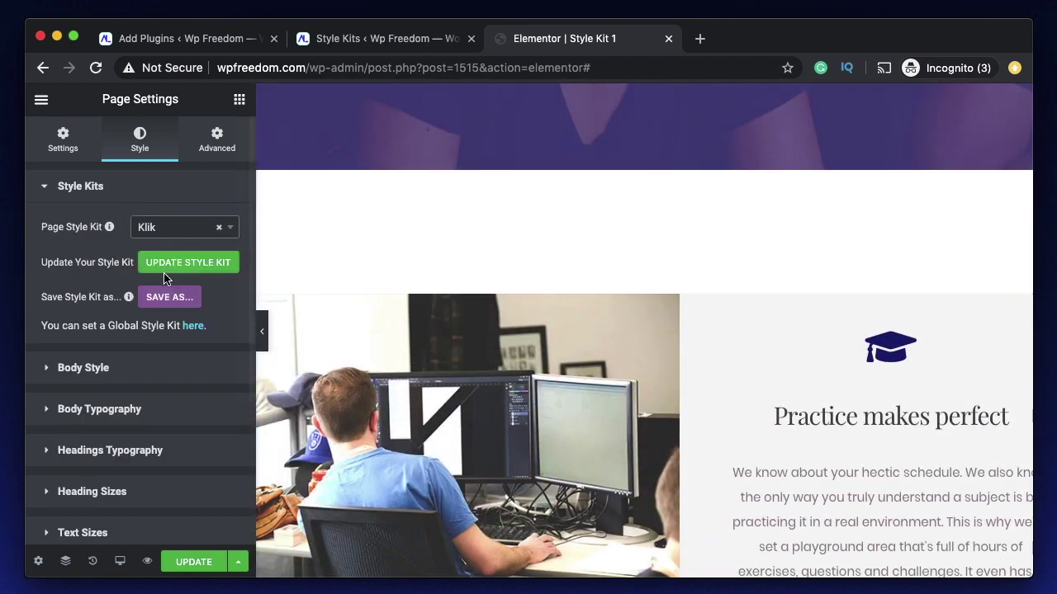
pyautogui.scroll(10, 479, 276)
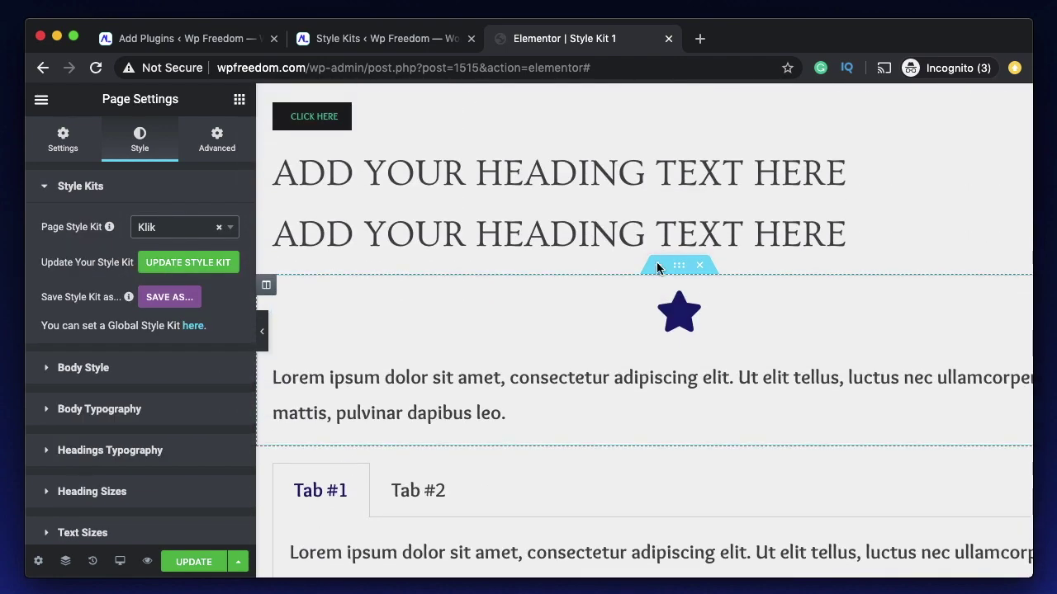
# - Examine the style reset and custom CSS export options among the page style tools
pyautogui.scroll(-5, 141, 368)
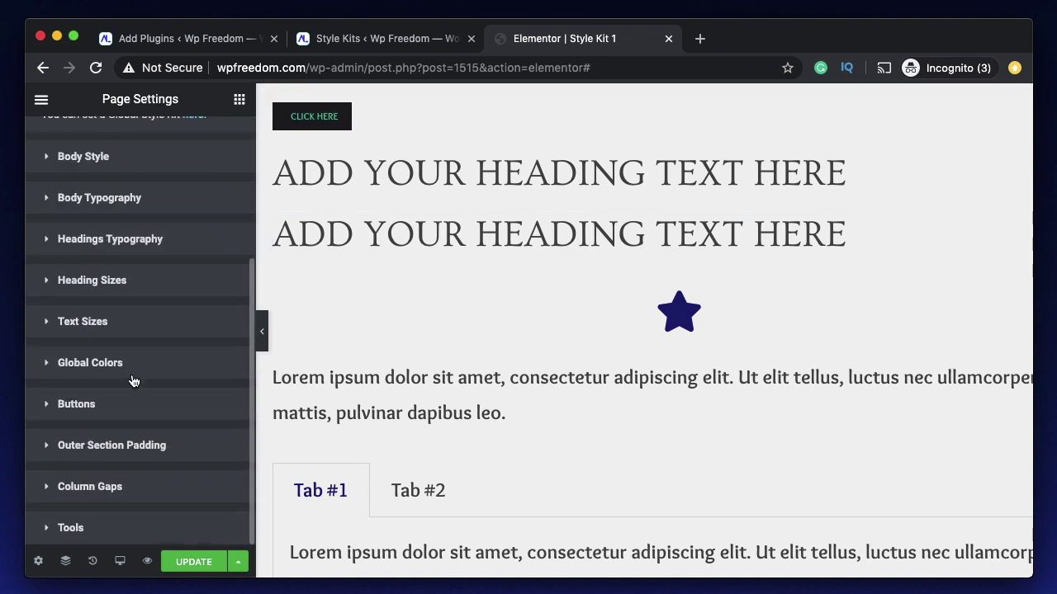
pyautogui.click(130, 527)
pyautogui.scroll(-5, 165, 475)
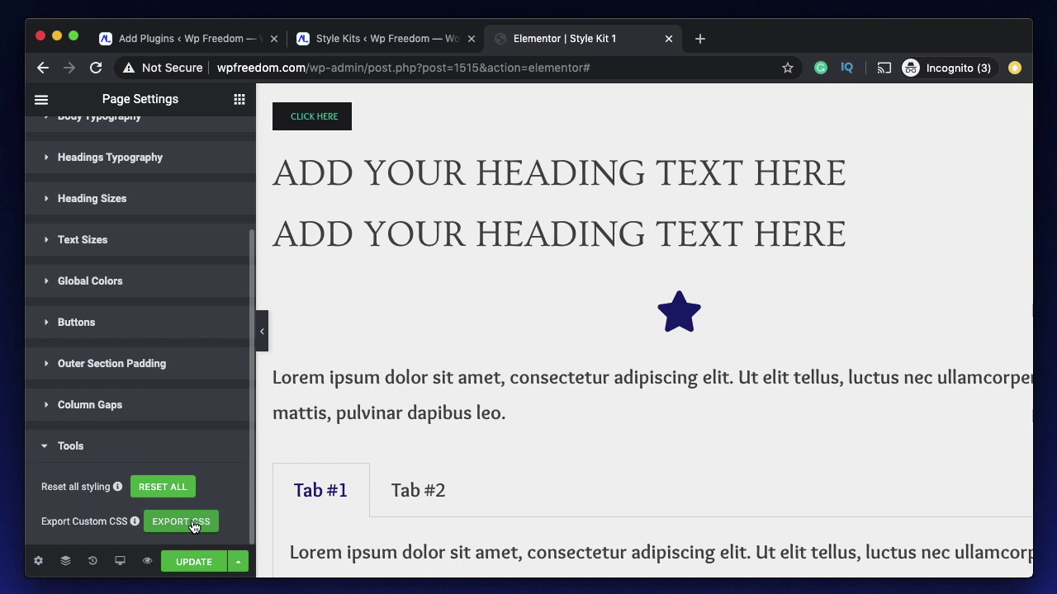
pyautogui.click(185, 451)
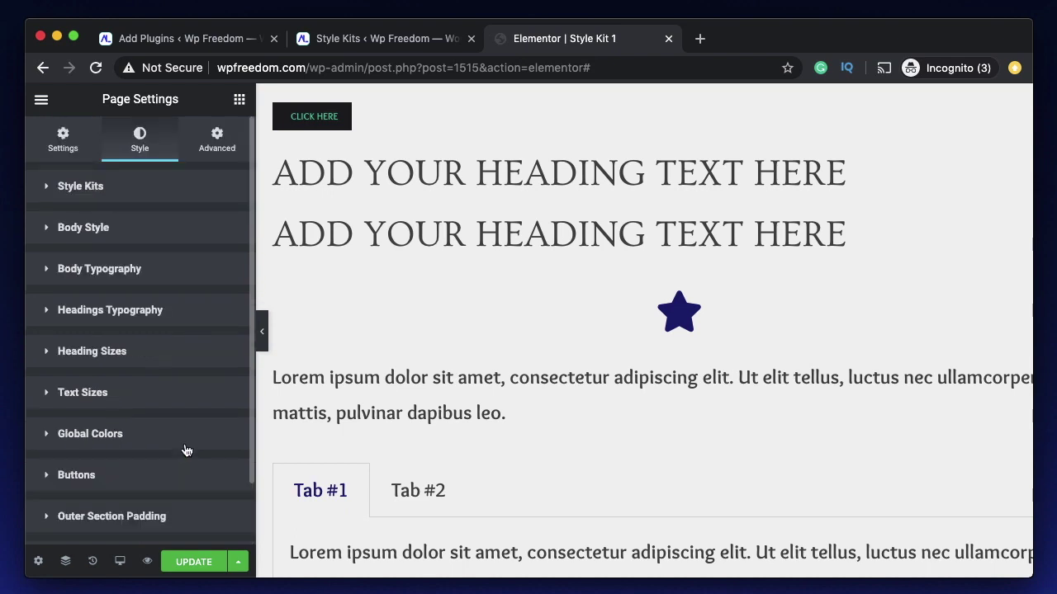
# - Switch the page's style kit to My Sk1
pyautogui.click(140, 195)
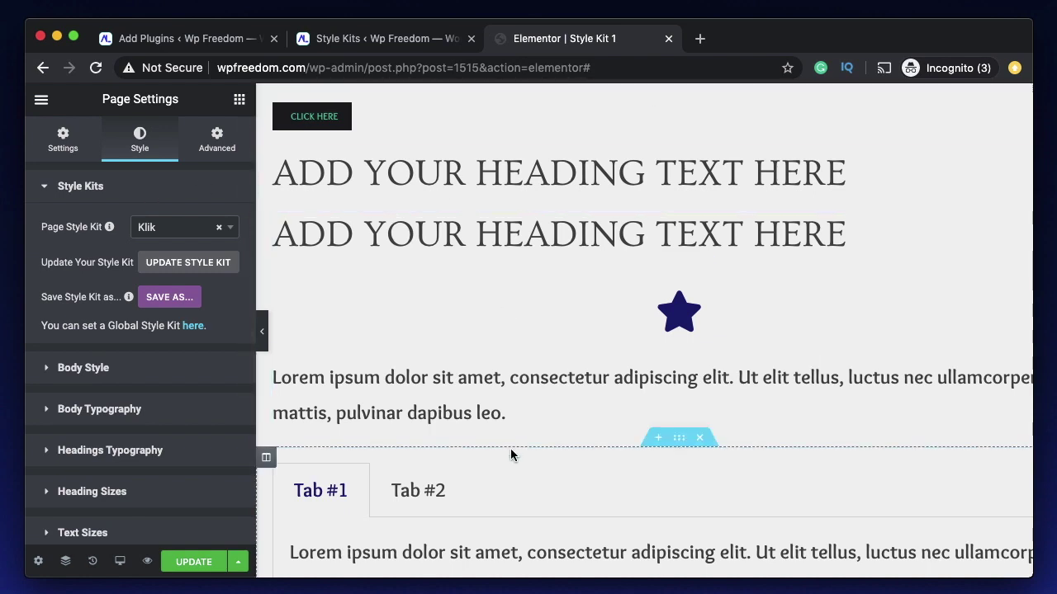
pyautogui.click(175, 236)
pyautogui.click(157, 297)
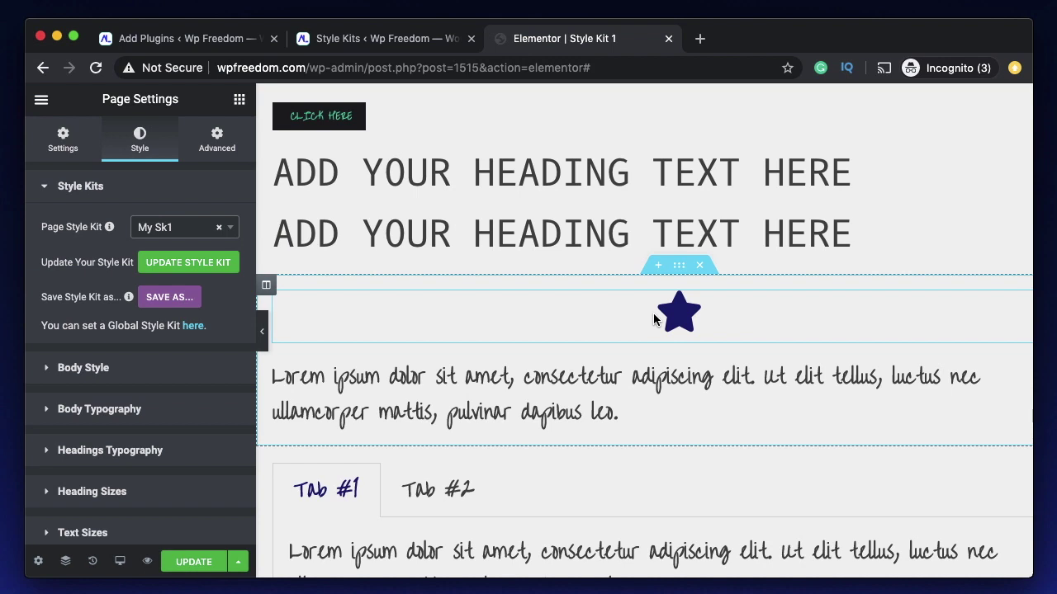
# - Set My Sk1 as the site-wide Global Style Kit in the Style Kits settings and save the changes
pyautogui.click(190, 332)
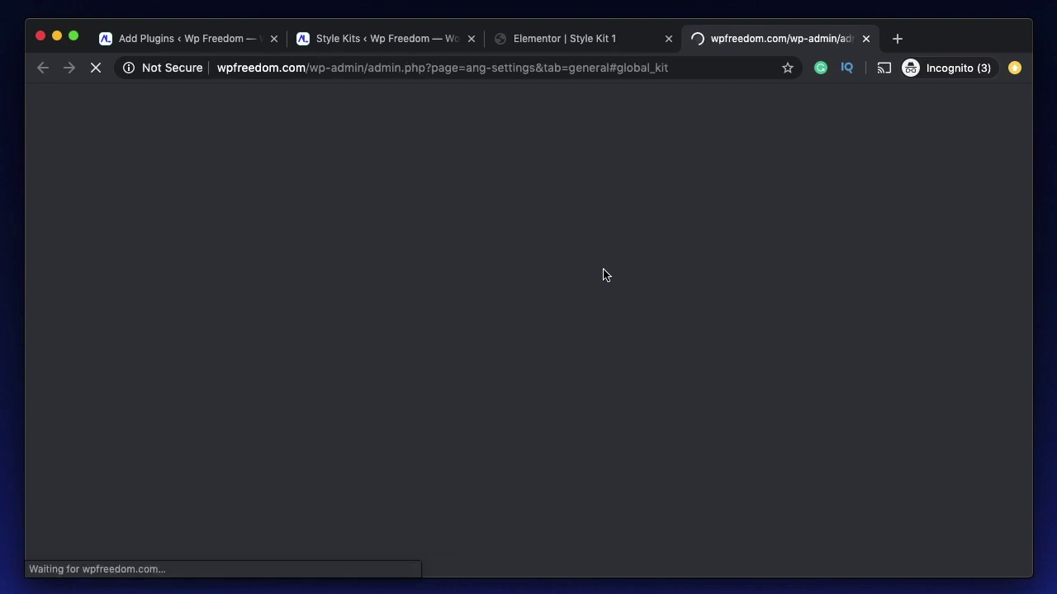
pyautogui.scroll(-5, 603, 277)
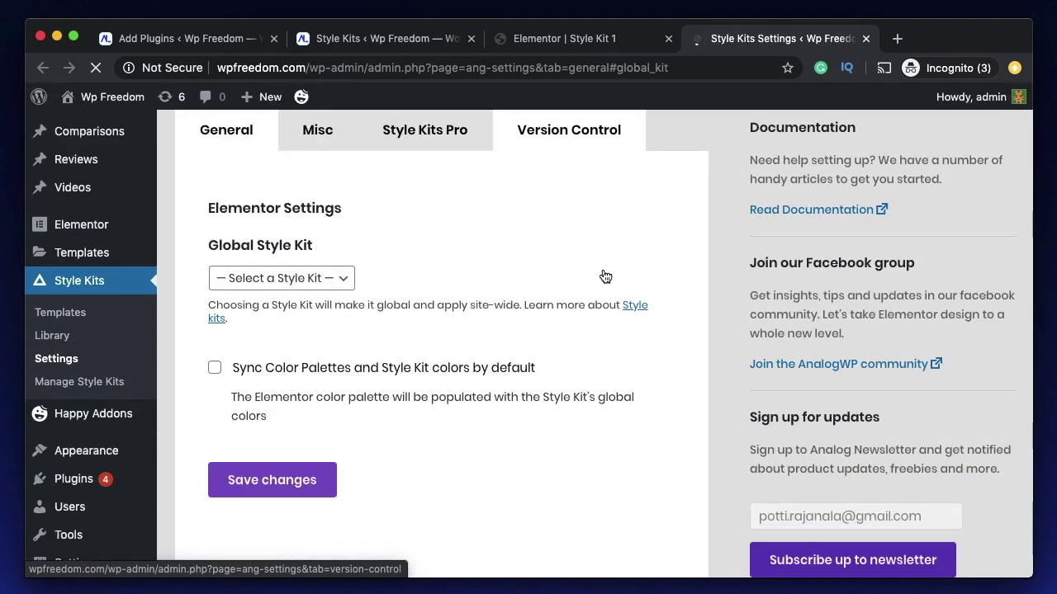
pyautogui.scroll(4, 498, 299)
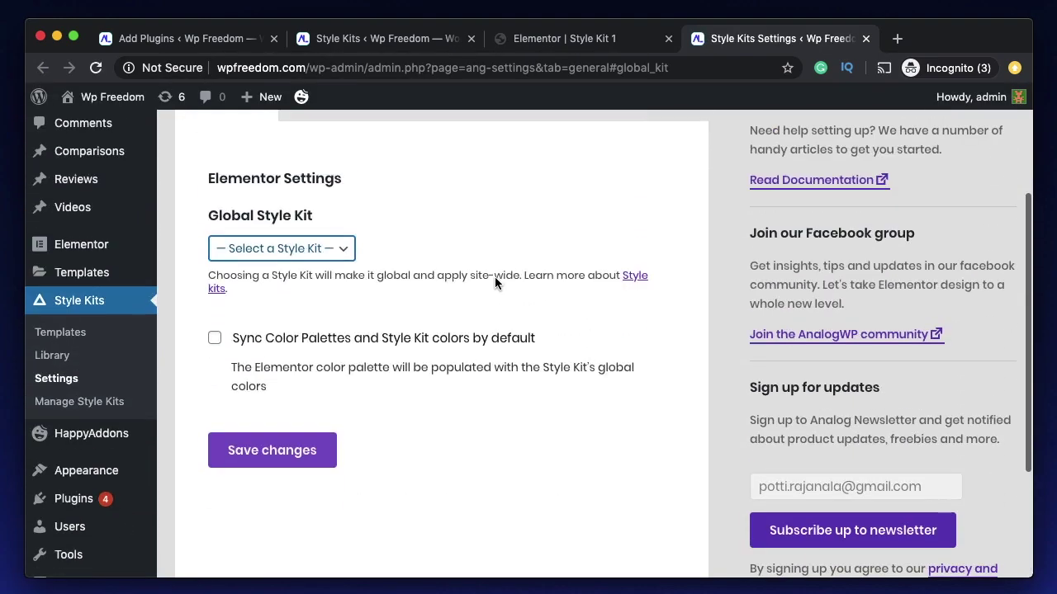
pyautogui.click(329, 351)
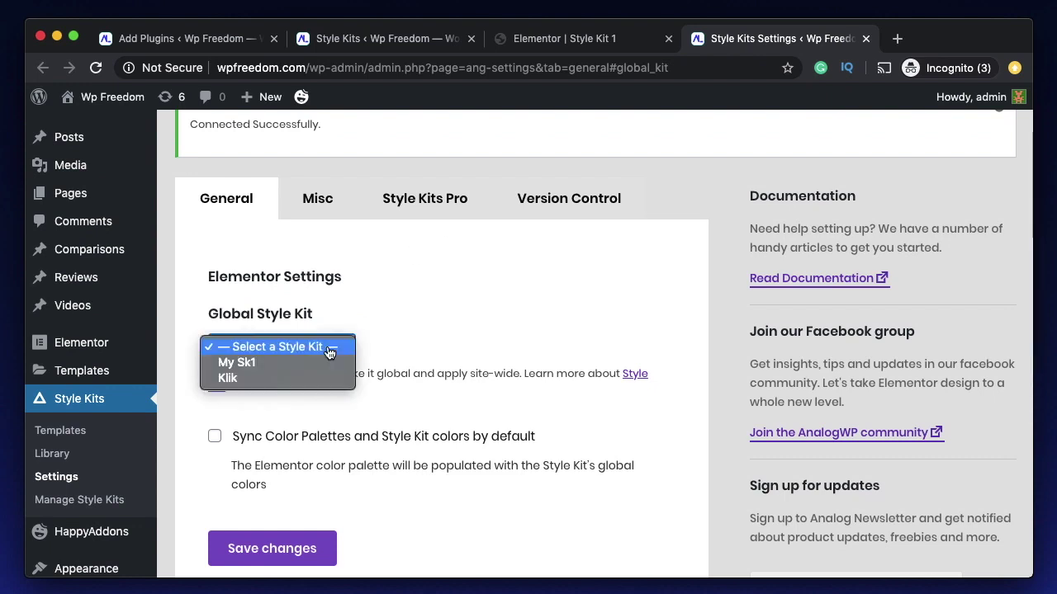
pyautogui.click(293, 361)
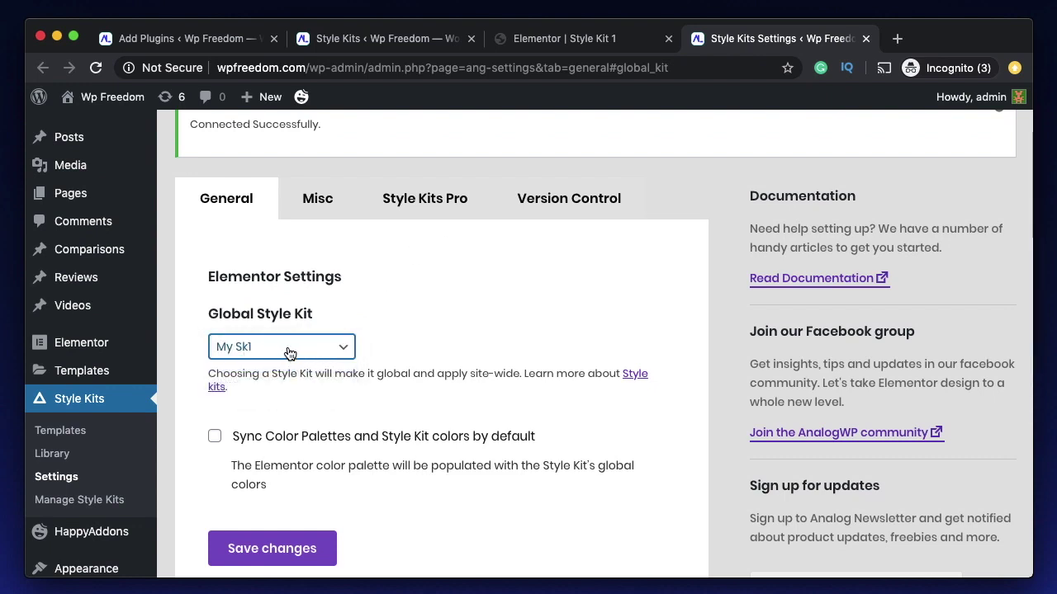
pyautogui.click(264, 549)
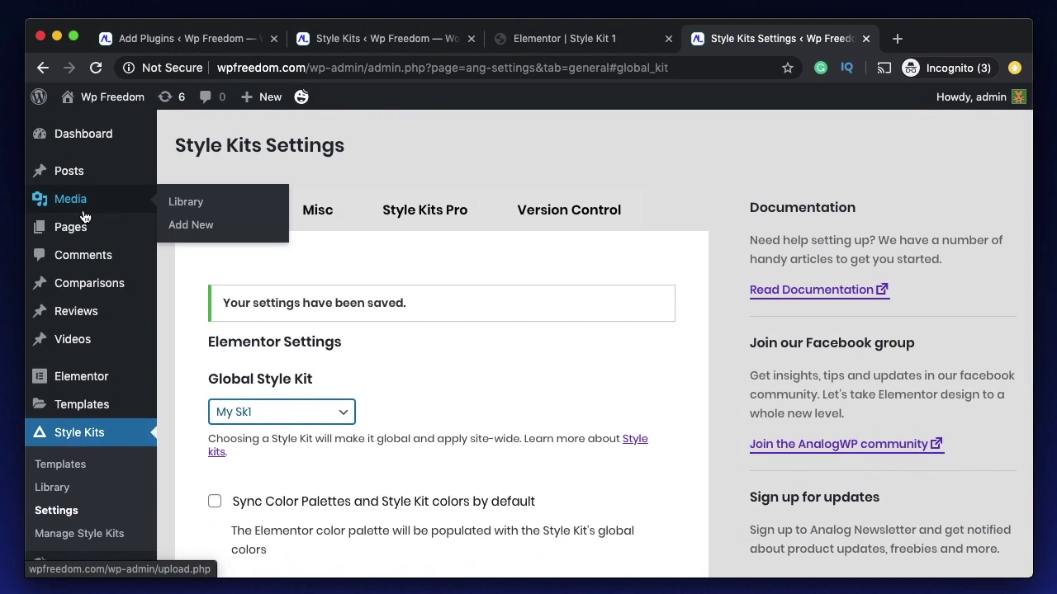
# - Create and publish a new page titled My SK2 and open it for editing with Elementor
pyautogui.moveTo(82, 239)
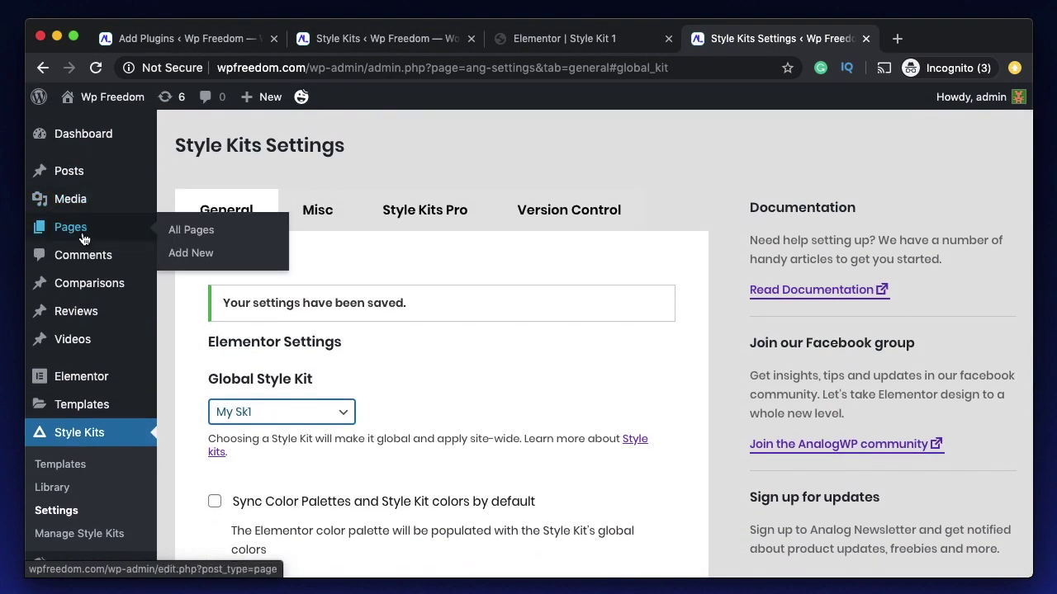
pyautogui.keyDown('super'); pyautogui.click(191, 253); pyautogui.keyUp('super')
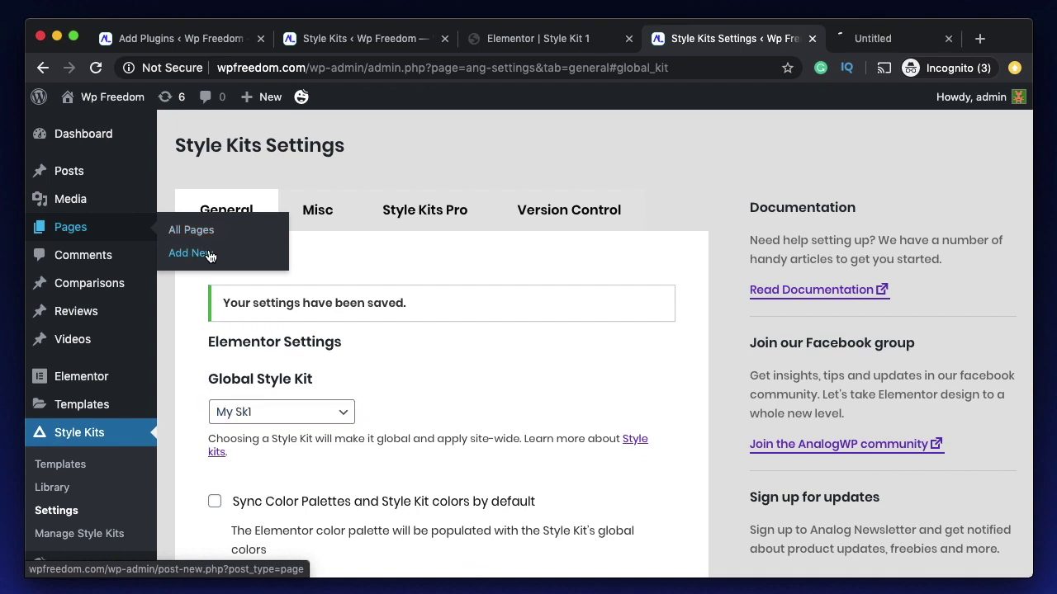
pyautogui.click(856, 41)
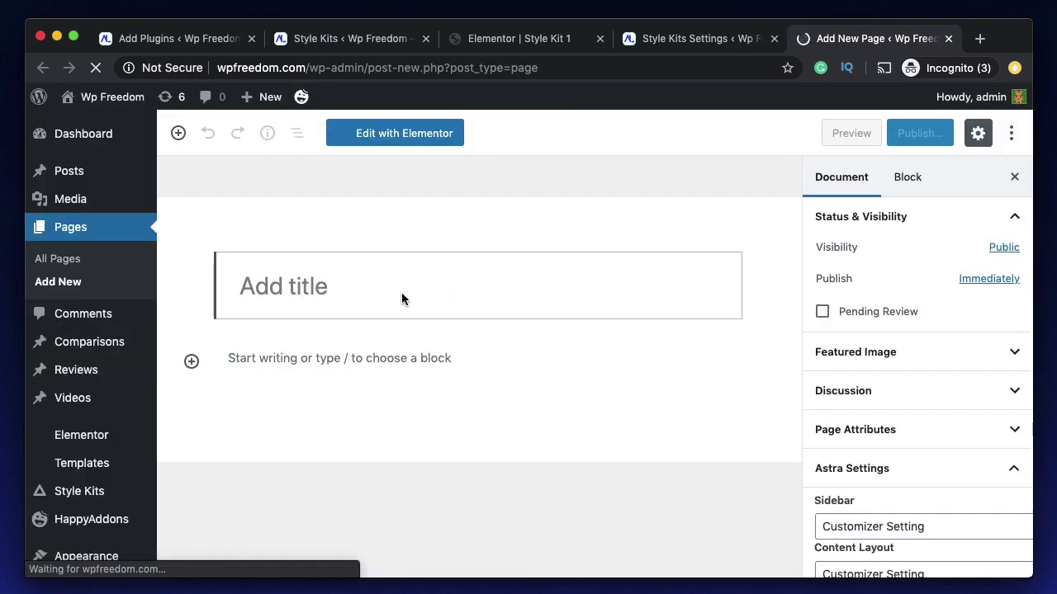
pyautogui.write('My SK2')
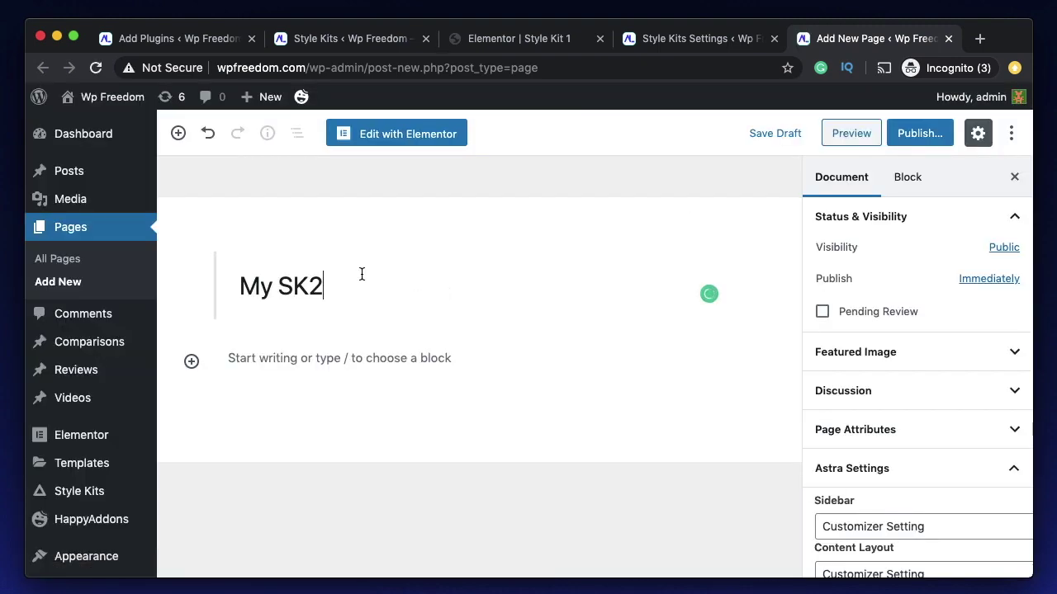
pyautogui.click(941, 135)
pyautogui.click(935, 133)
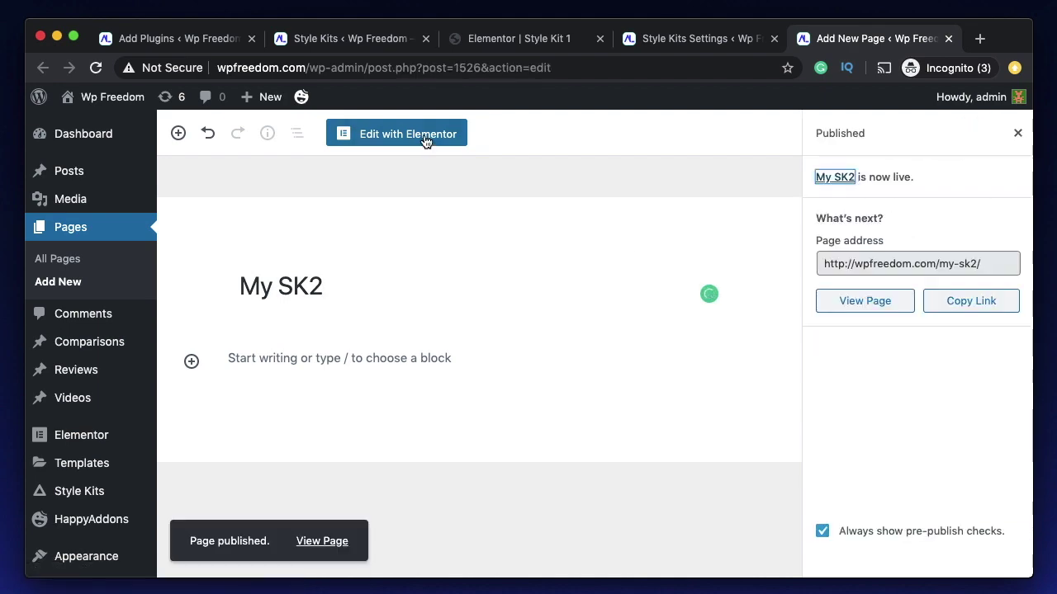
pyautogui.click(426, 139)
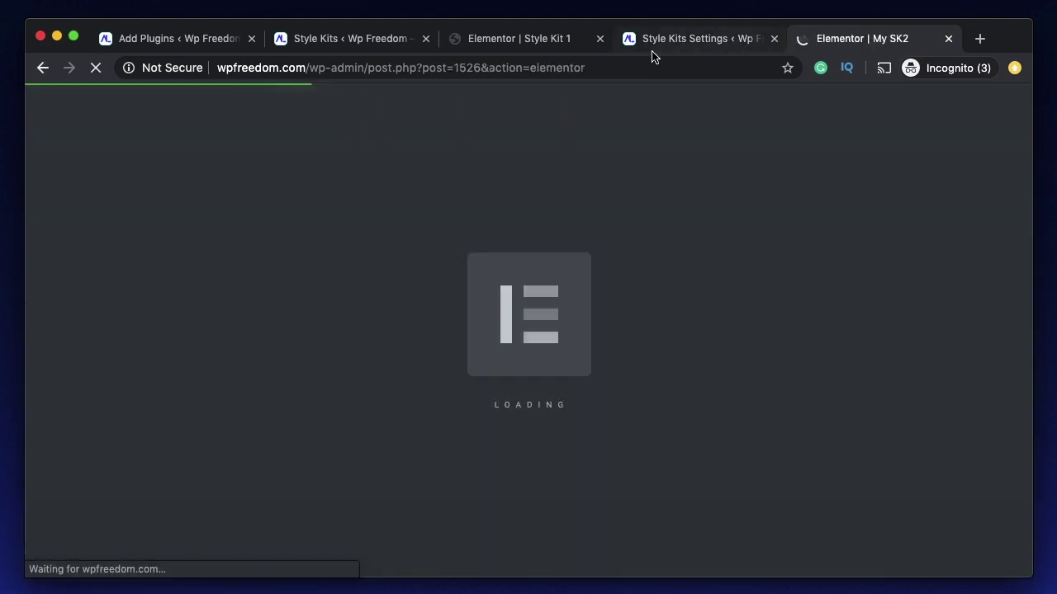
# - Check the Style Kit 1 page's styling and add a Heading widget to the empty My SK2 page
pyautogui.moveTo(704, 43); pyautogui.dragTo(541, 43)
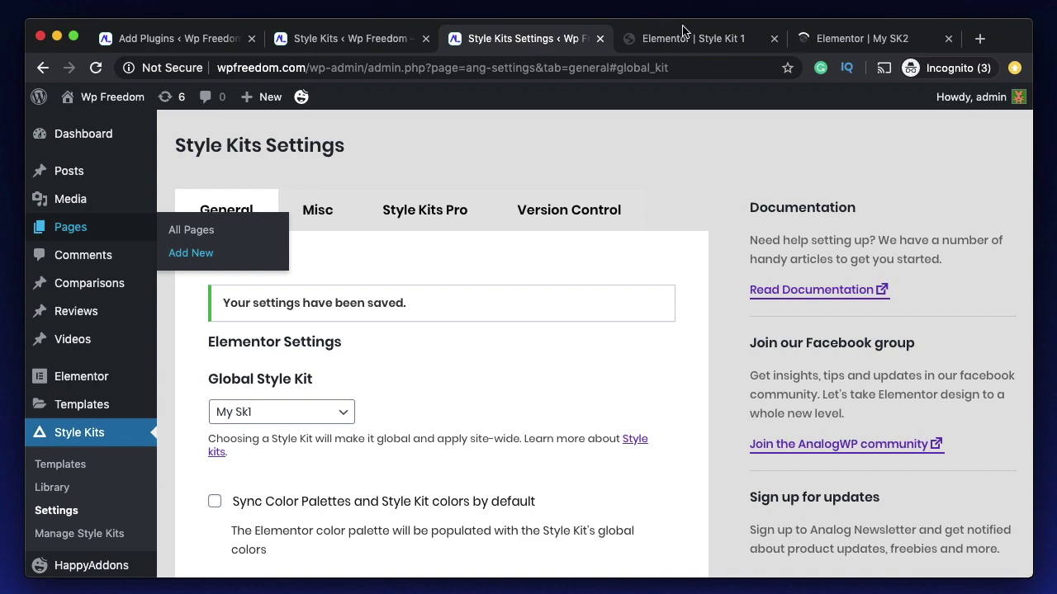
pyautogui.click(732, 41)
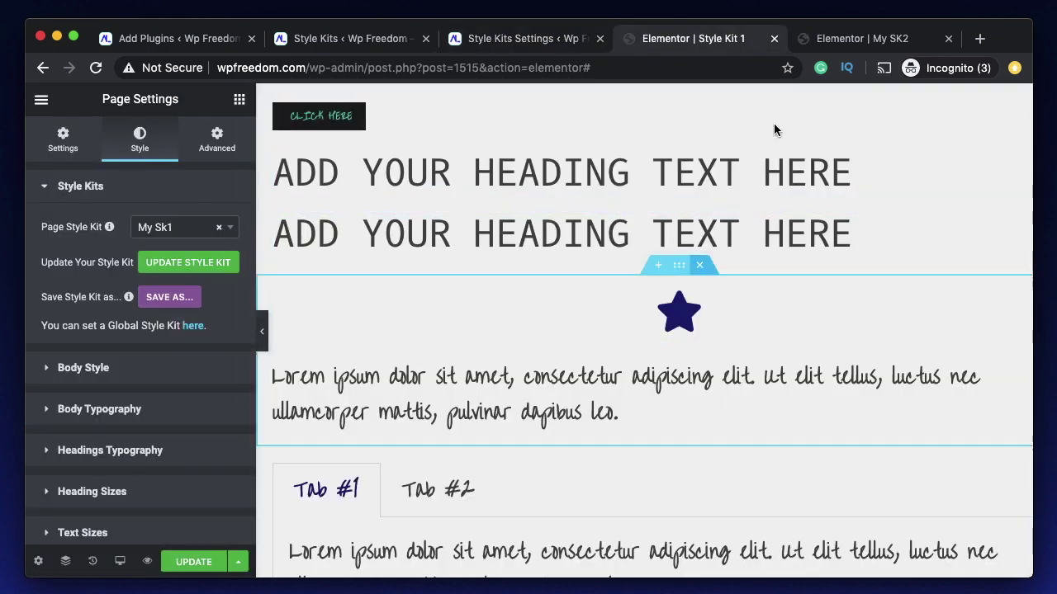
pyautogui.click(869, 38)
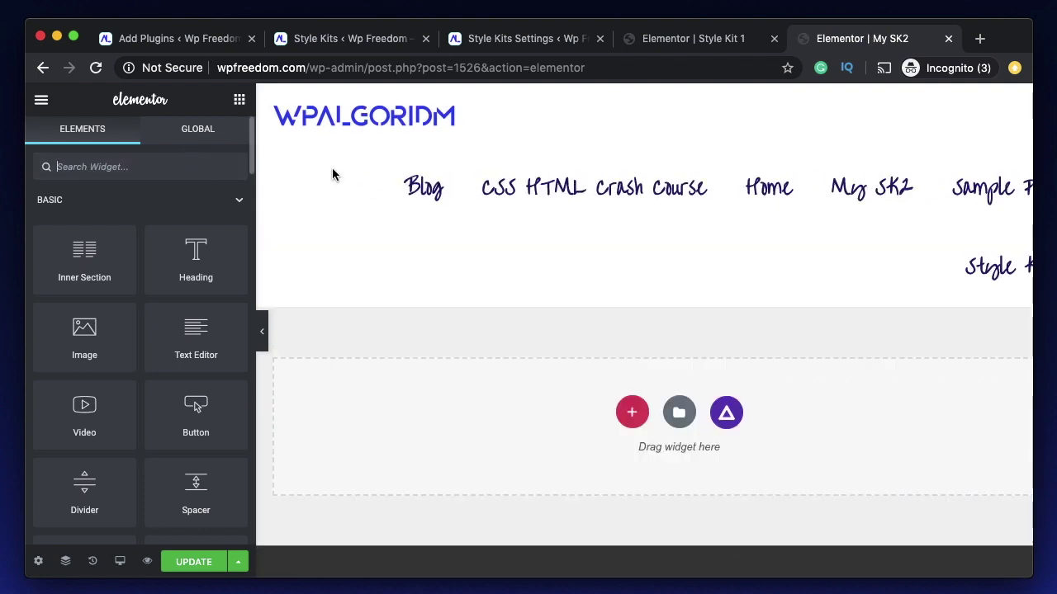
pyautogui.moveTo(204, 271); pyautogui.dragTo(559, 427)
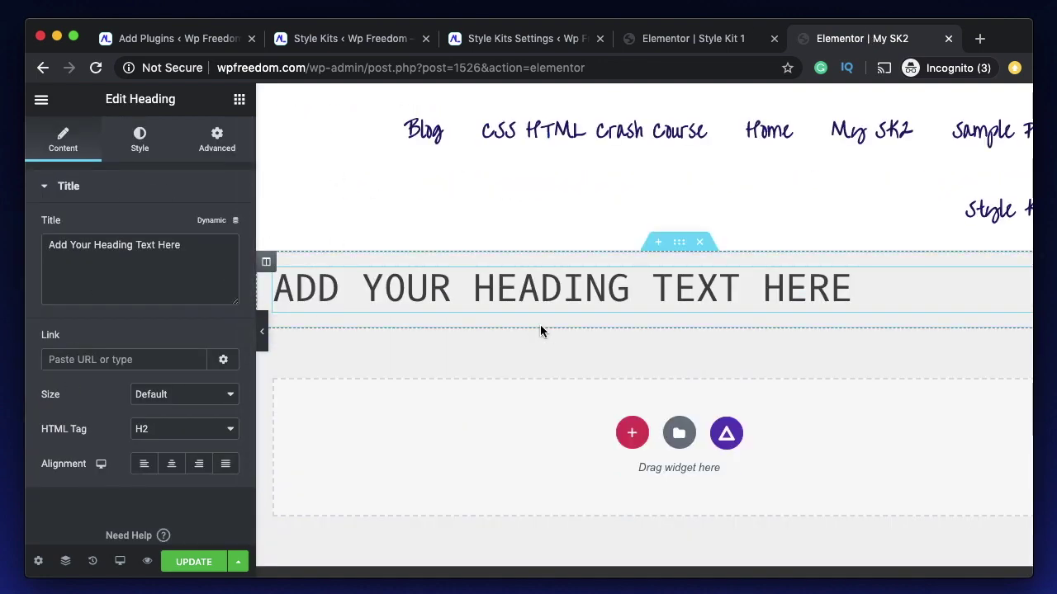
# - Inspect the style kit assigned to the My SK2 page and compare its heading with those on the Style Kit 1 page
pyautogui.click(38, 562)
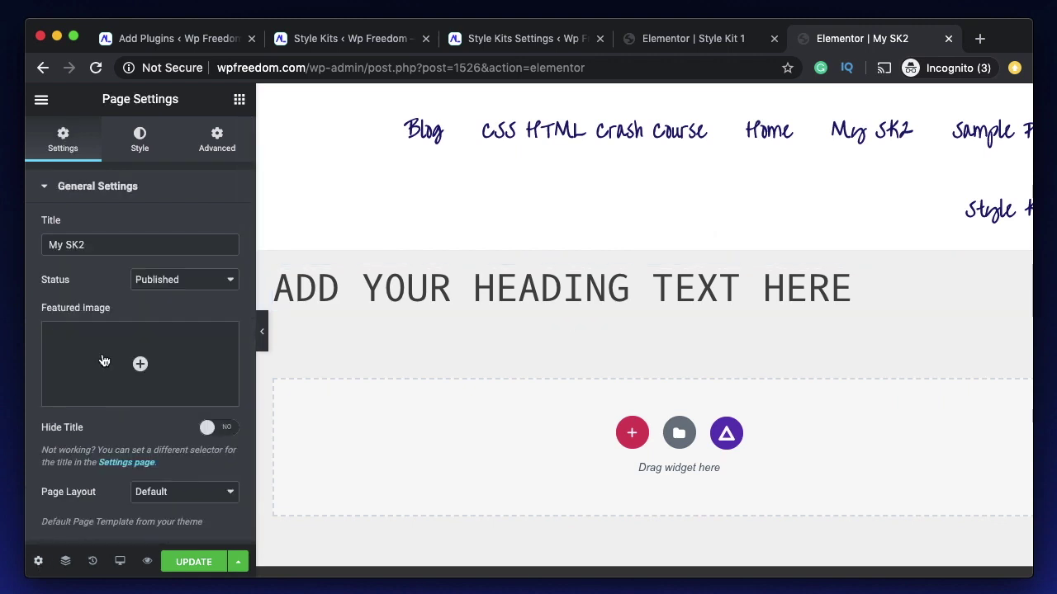
pyautogui.click(140, 140)
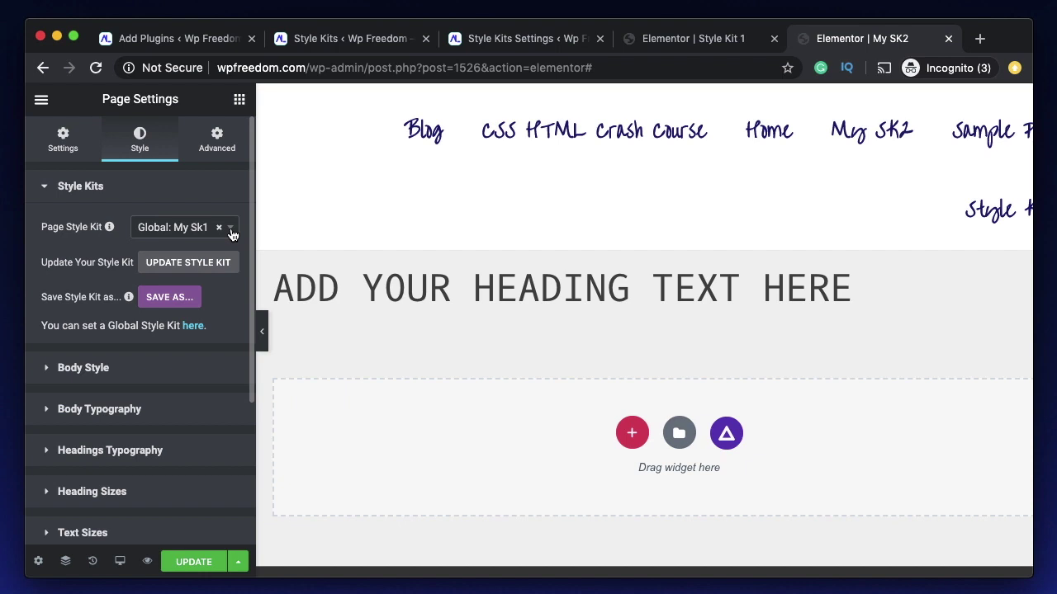
pyautogui.click(349, 282)
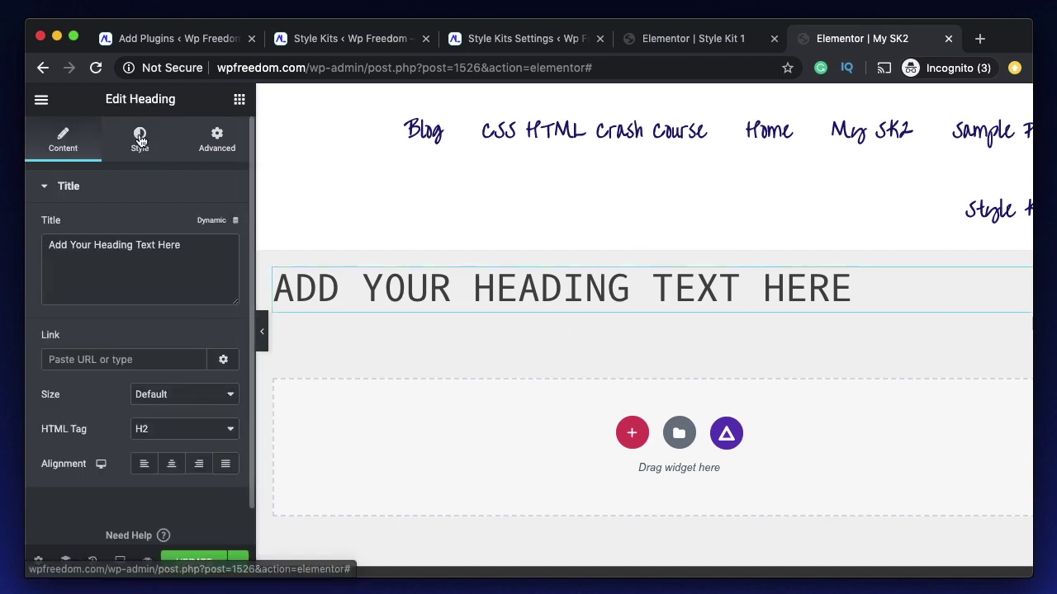
pyautogui.click(38, 562)
pyautogui.click(134, 132)
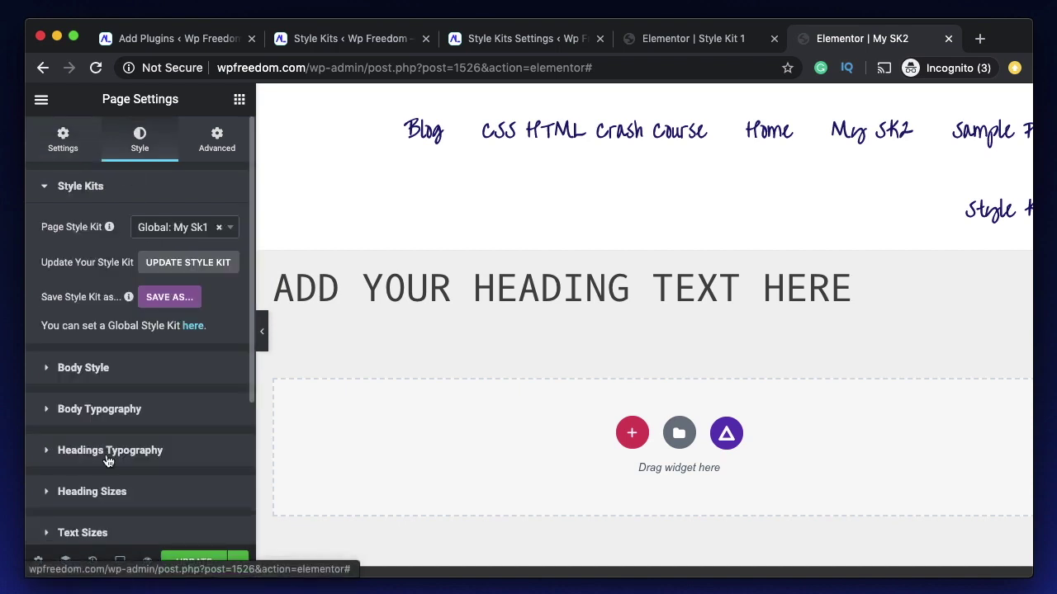
pyautogui.scroll(-3, 108, 463)
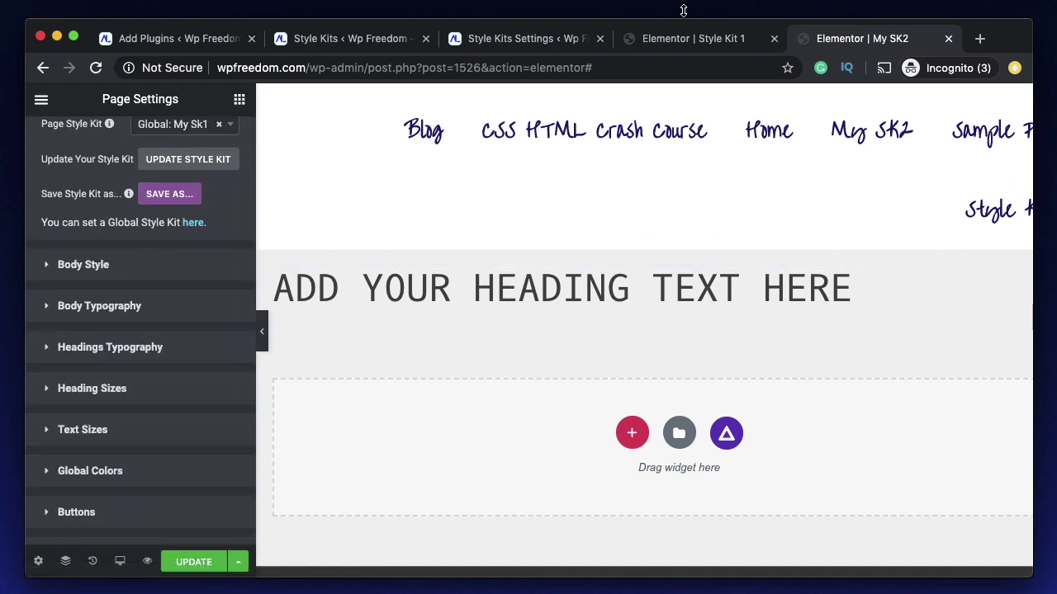
pyautogui.click(684, 41)
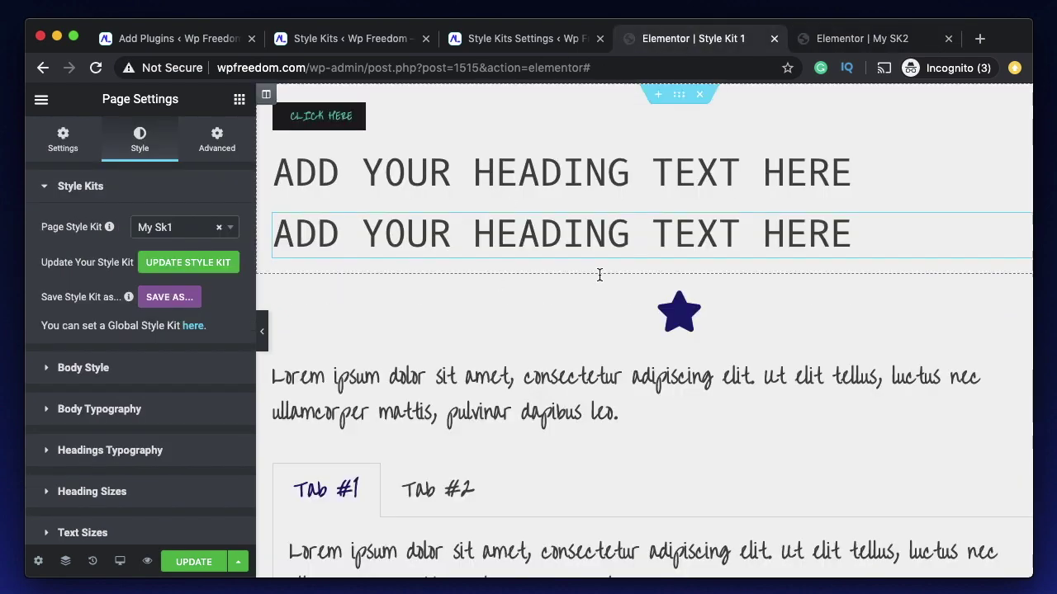
pyautogui.click(842, 42)
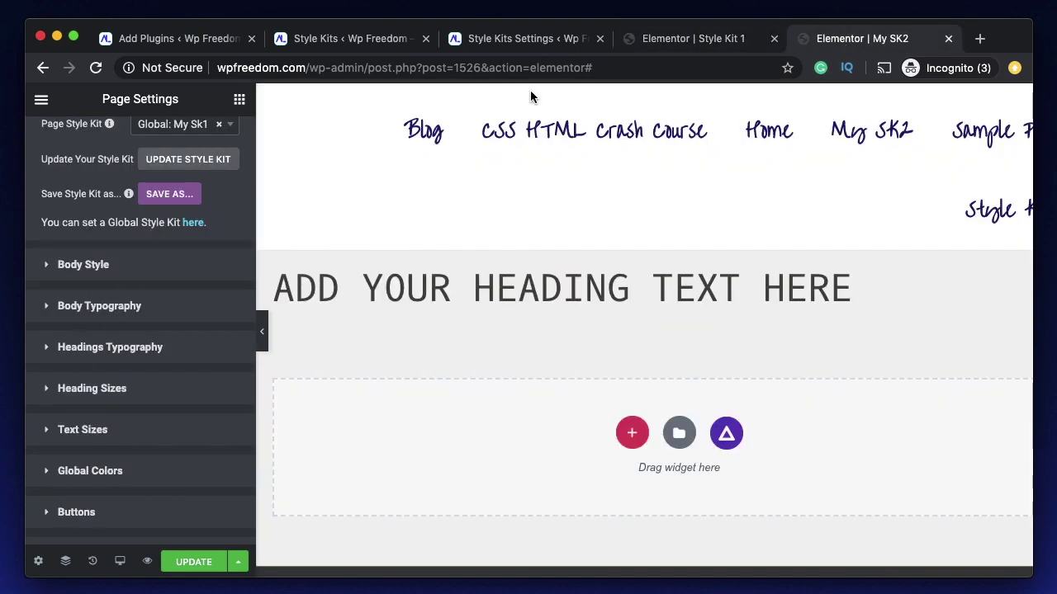
# - Set the My SK2 page's default headings font to PT Serif Caption
pyautogui.click(110, 348)
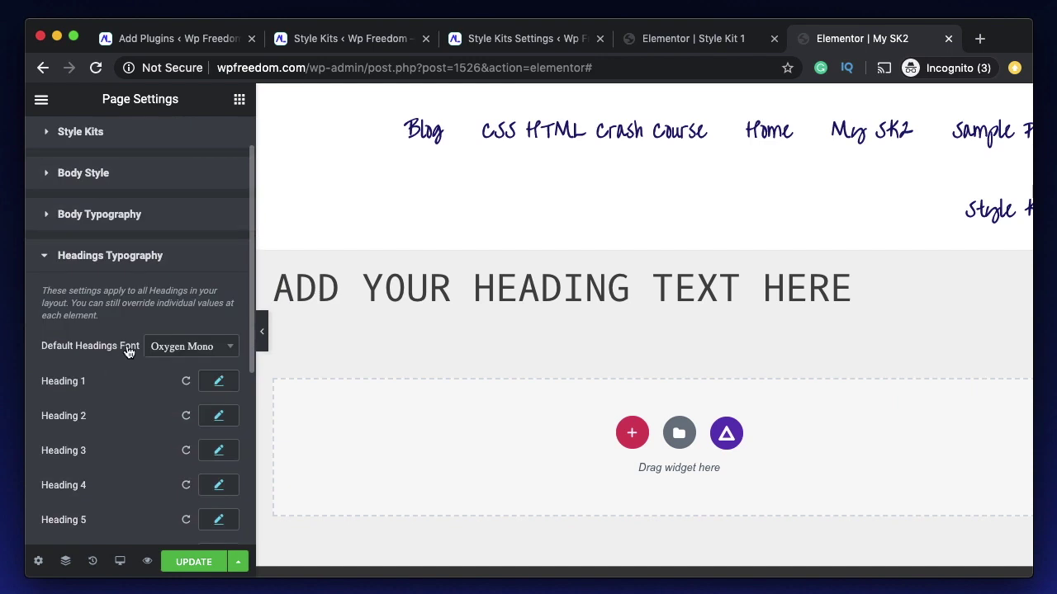
pyautogui.click(178, 351)
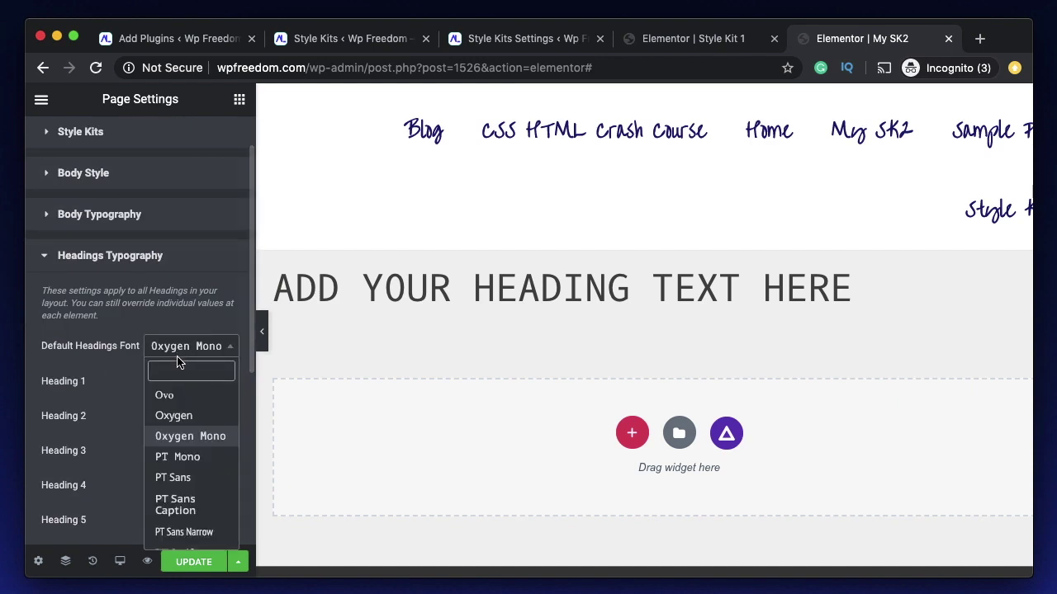
pyautogui.scroll(-3, 194, 476)
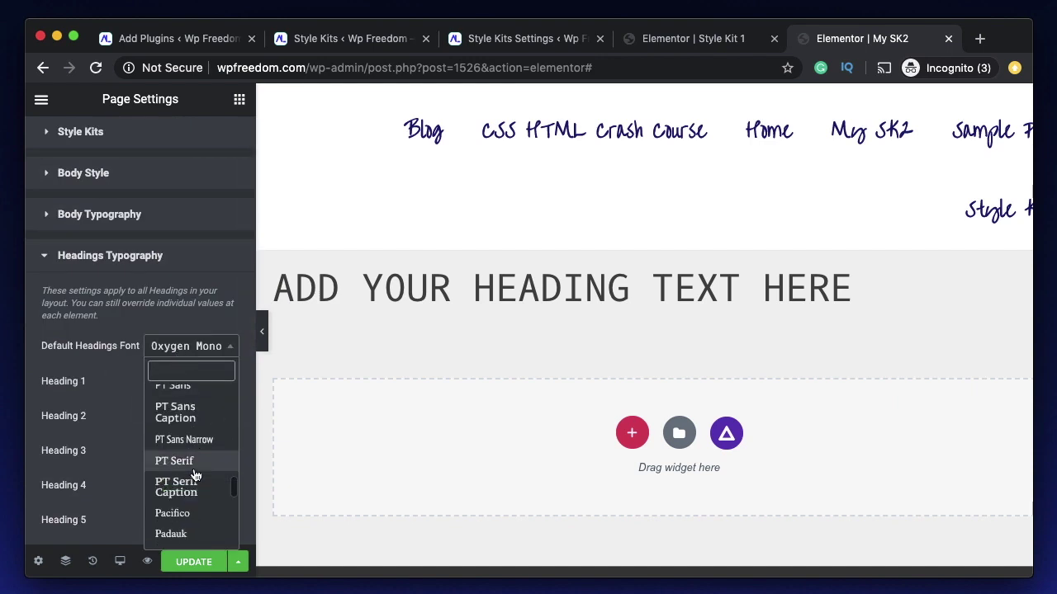
pyautogui.click(186, 493)
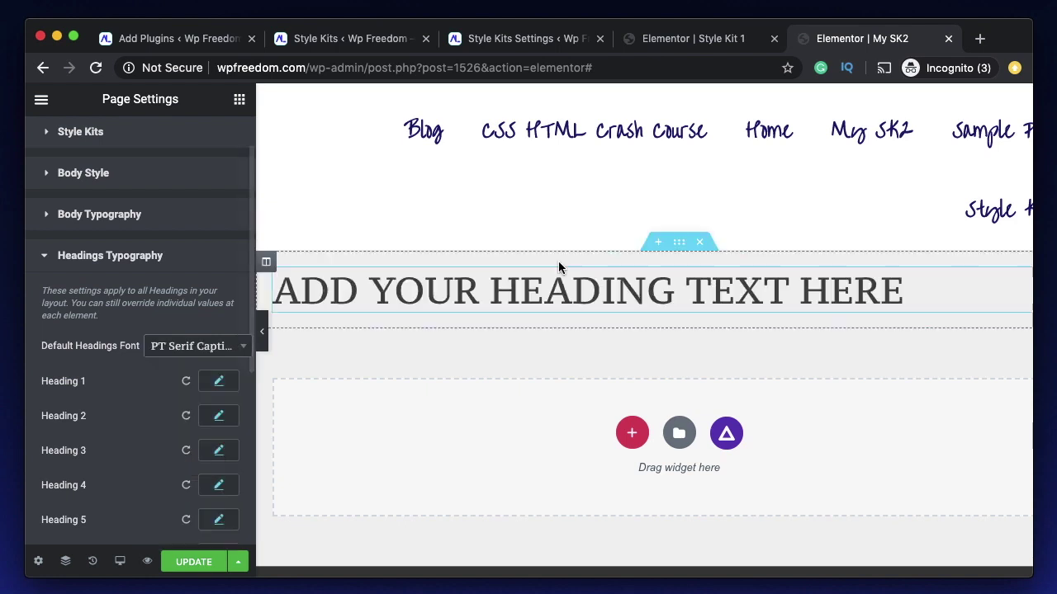
pyautogui.click(148, 257)
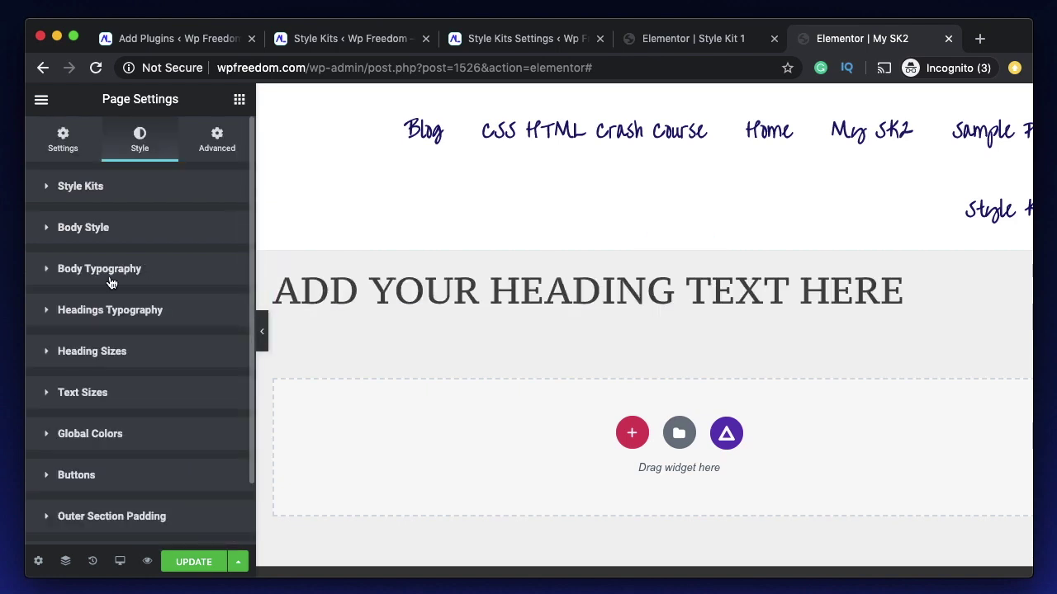
# - Set the Text and Headings Color in the My SK2 page's global colors to #191970
pyautogui.scroll(-2, 91, 347)
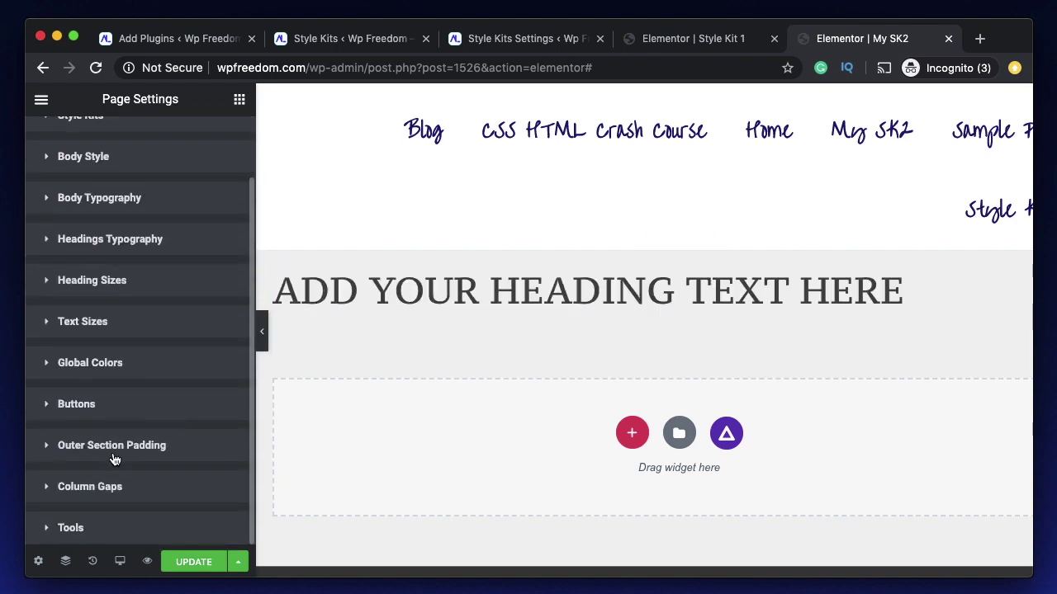
pyautogui.click(109, 370)
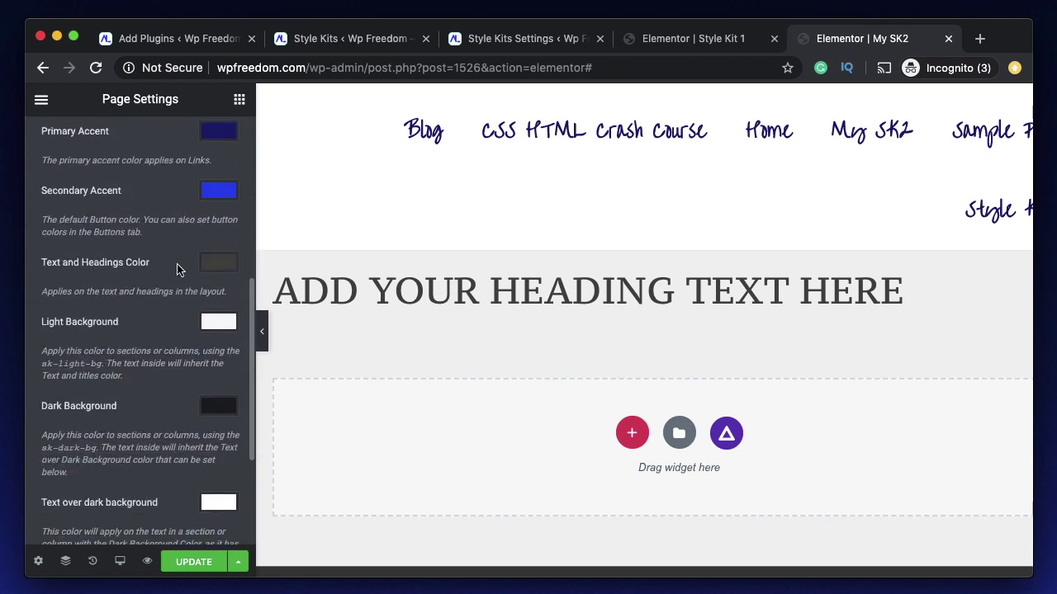
pyautogui.click(221, 263)
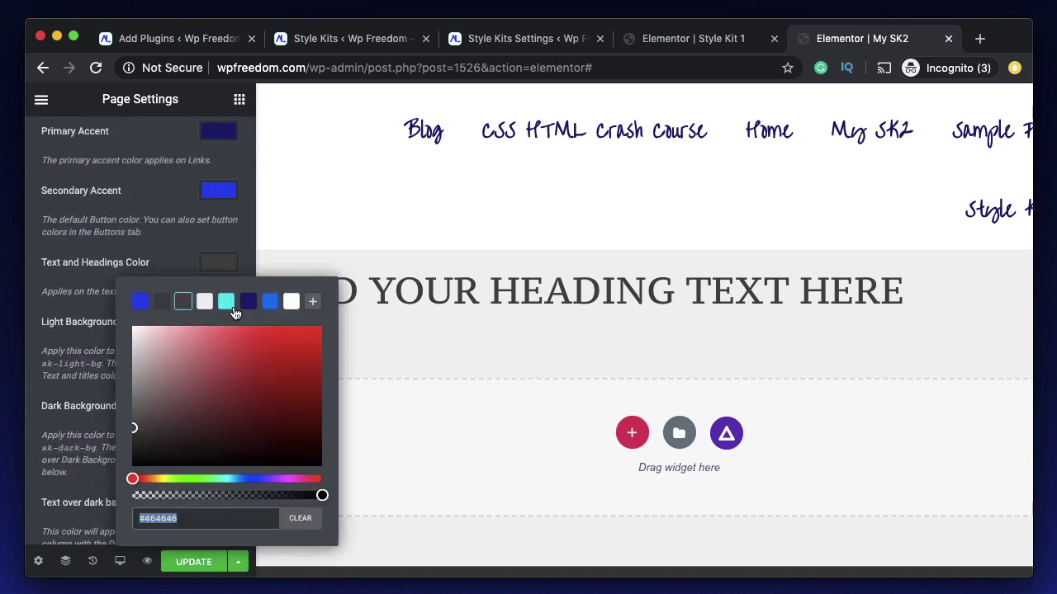
pyautogui.click(248, 301)
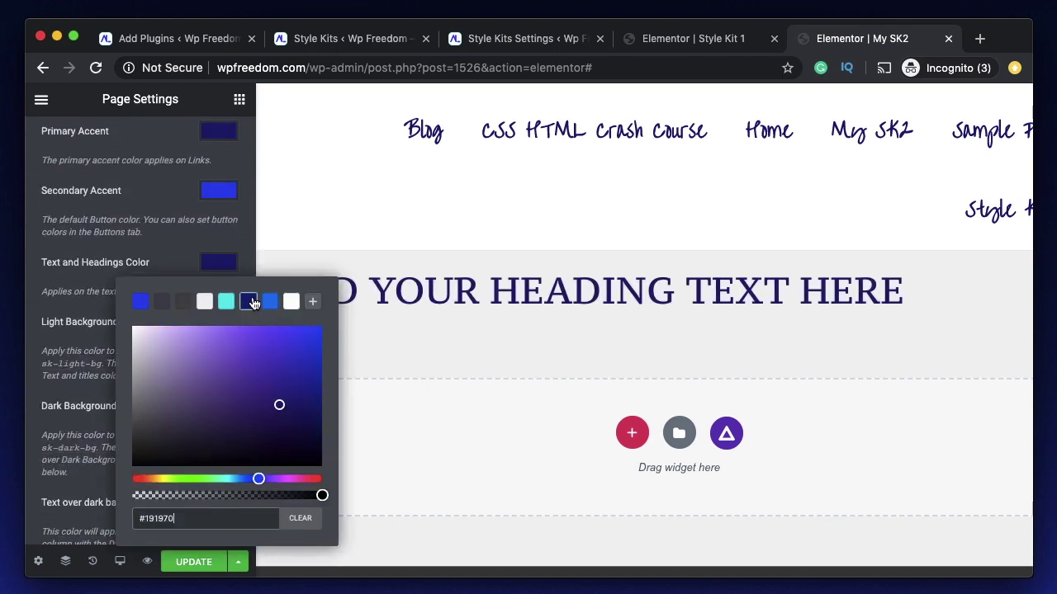
pyautogui.click(221, 265)
# - Update the global My Sk1 style kit with the My SK2 page's latest styling changes
pyautogui.scroll(5, 157, 243)
pyautogui.click(139, 190)
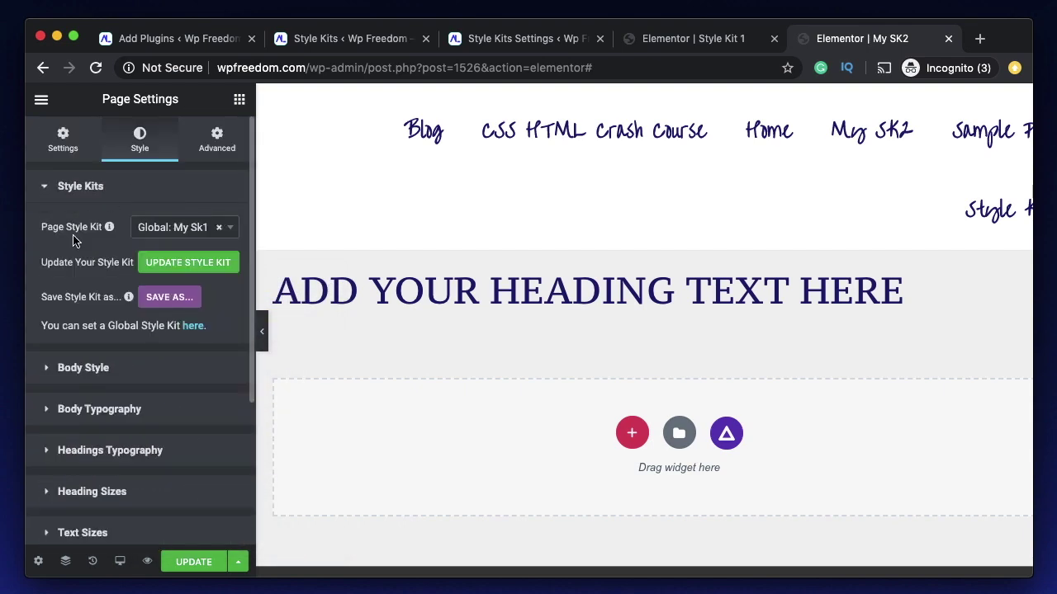
pyautogui.click(201, 265)
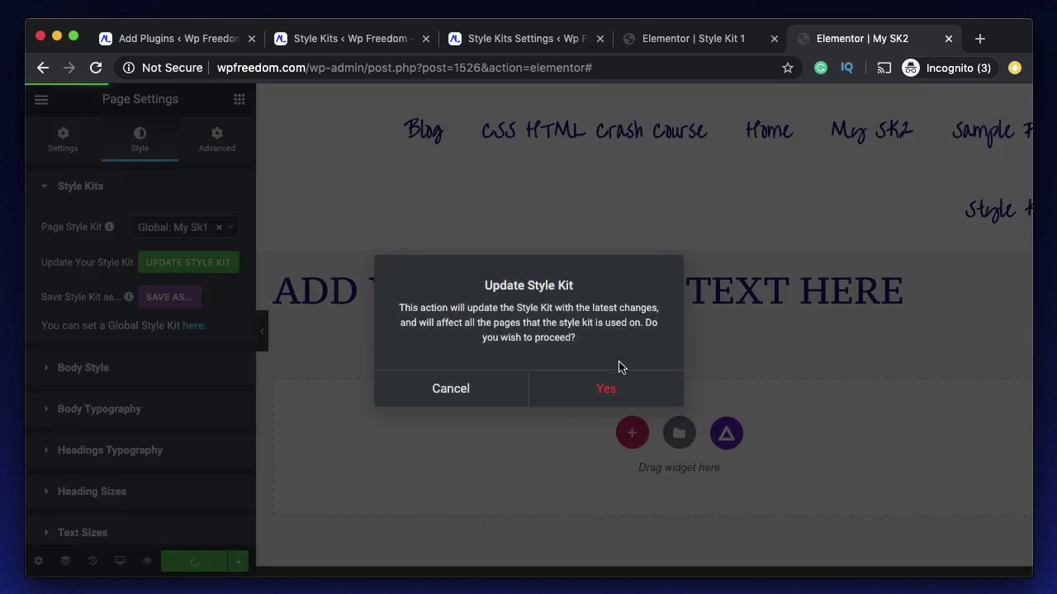
pyautogui.click(623, 398)
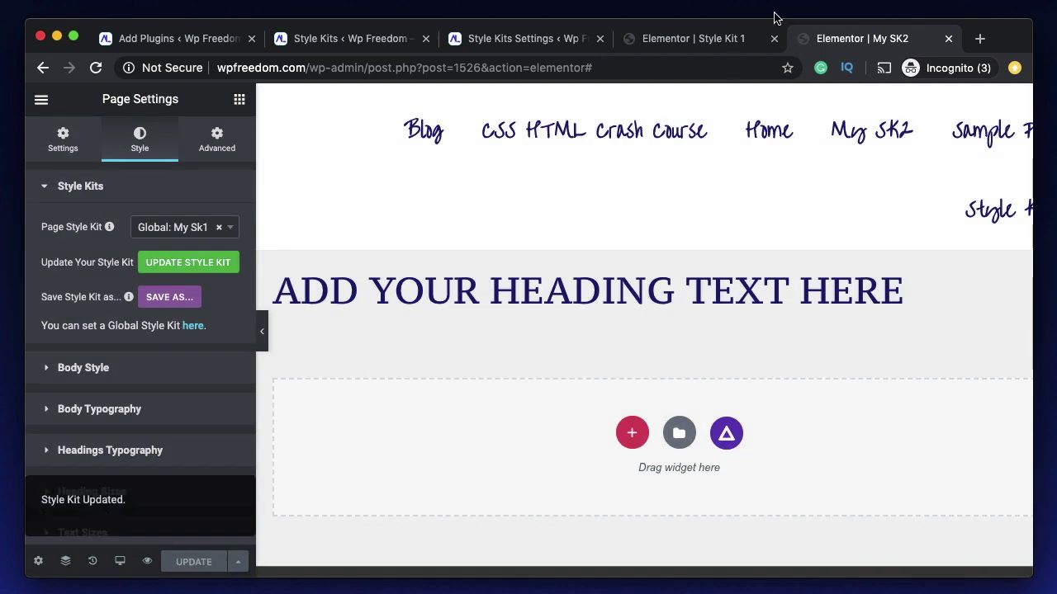
# - Update the Style Kit 1 page and apply the latest My Sk1 style kit changes to it
pyautogui.click(706, 38)
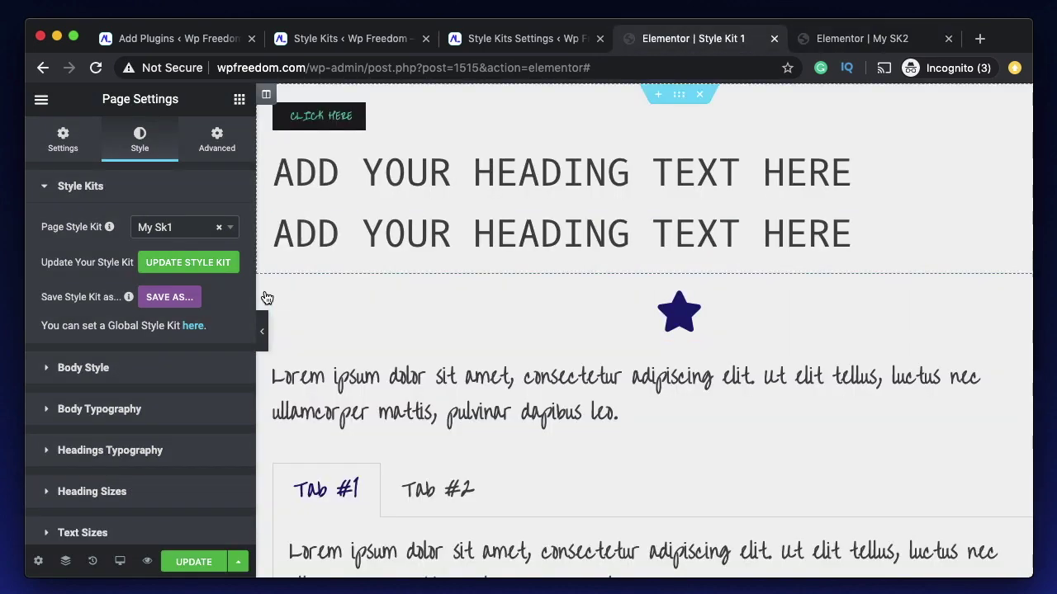
pyautogui.click(194, 562)
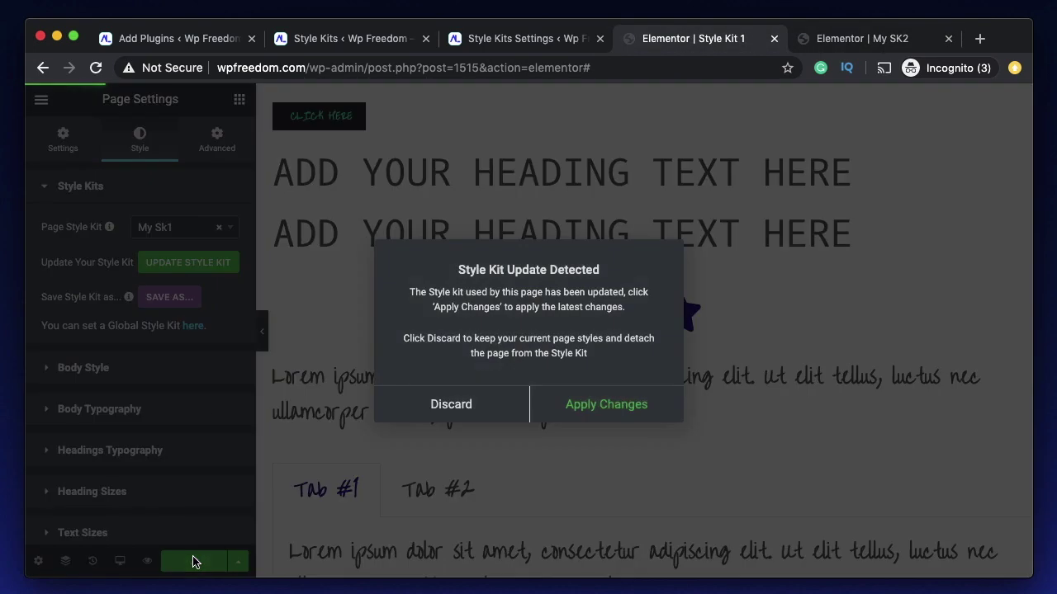
pyautogui.click(578, 404)
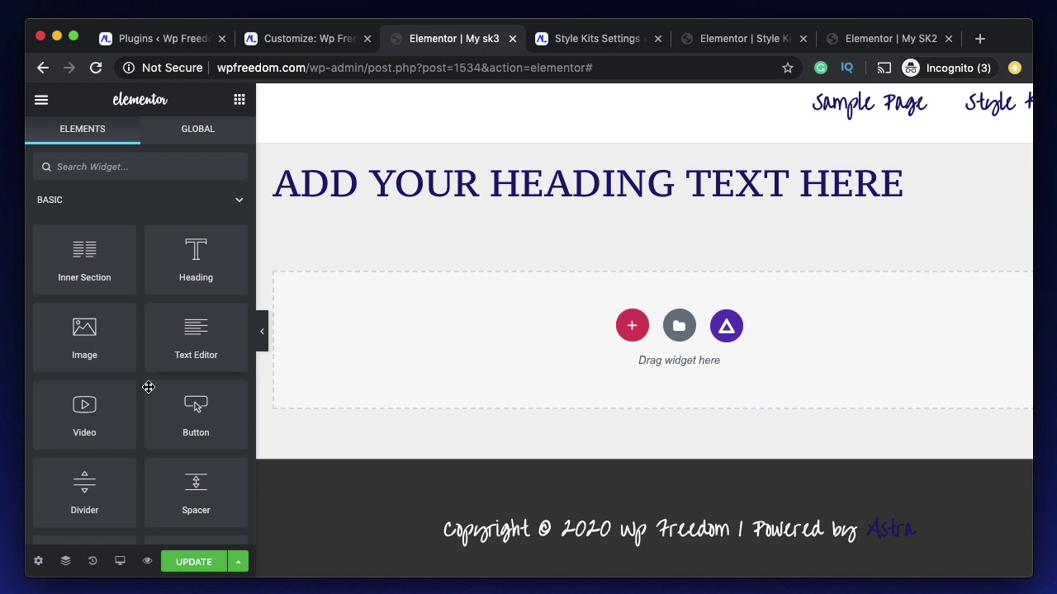
# - Reset all page style settings on the My sk3 page with the Style Kits tools
pyautogui.click(38, 561)
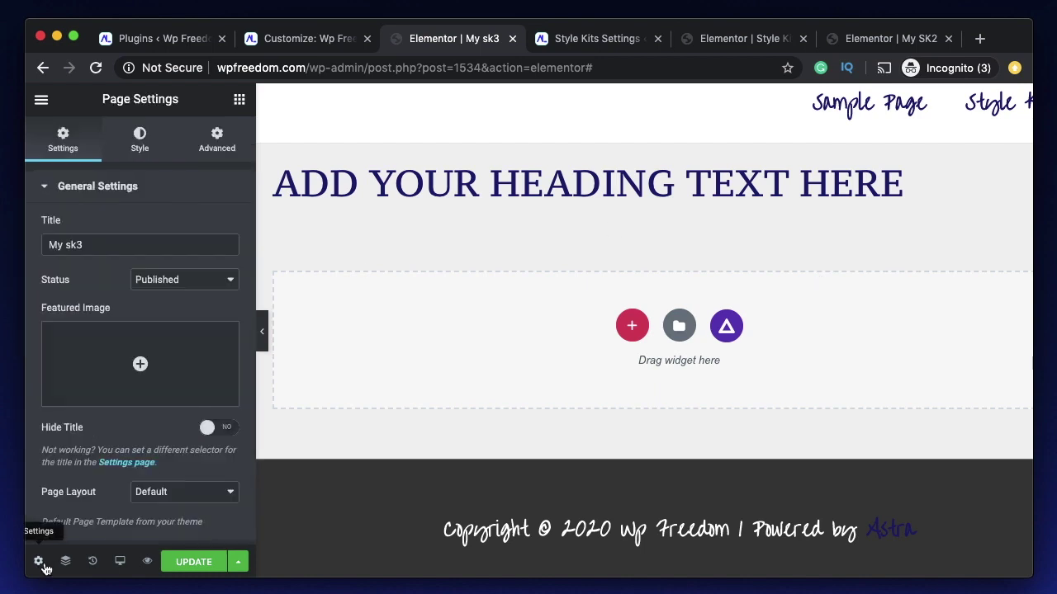
pyautogui.click(142, 144)
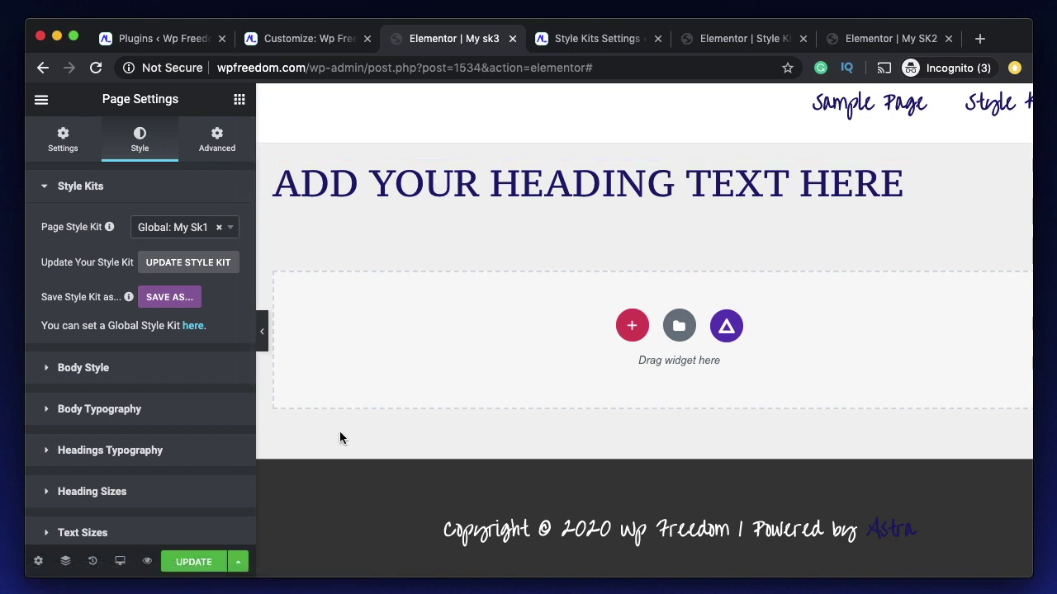
pyautogui.scroll(-1, 342, 446)
pyautogui.scroll(-5, 131, 450)
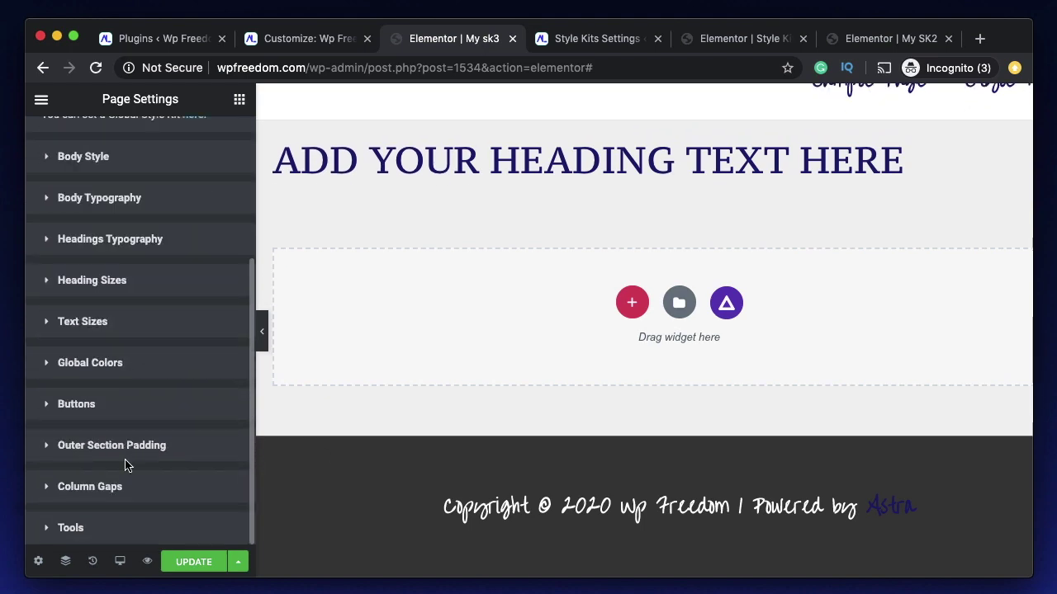
pyautogui.click(134, 529)
pyautogui.click(162, 487)
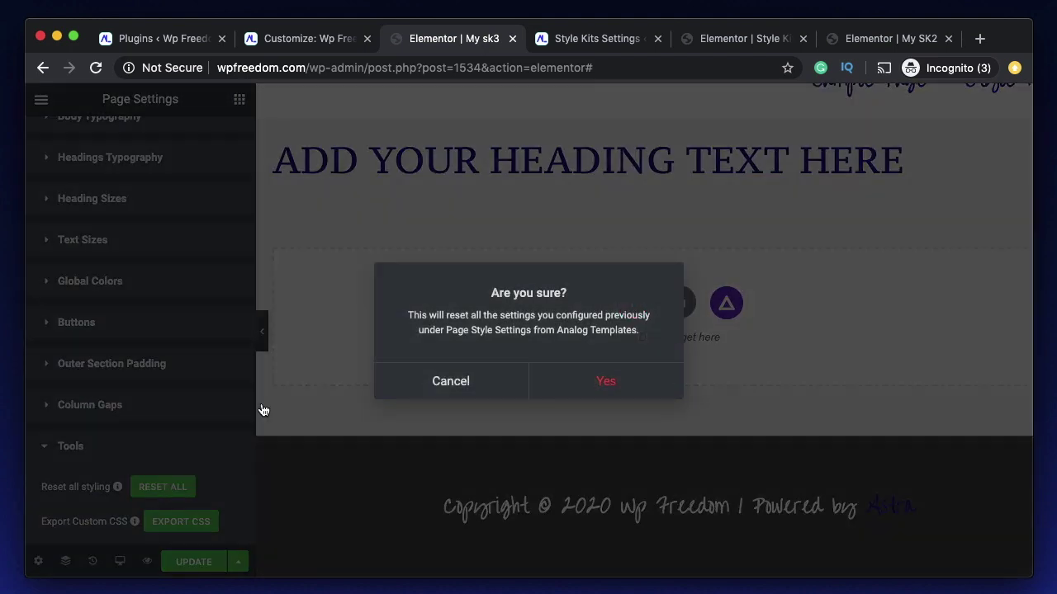
pyautogui.click(630, 378)
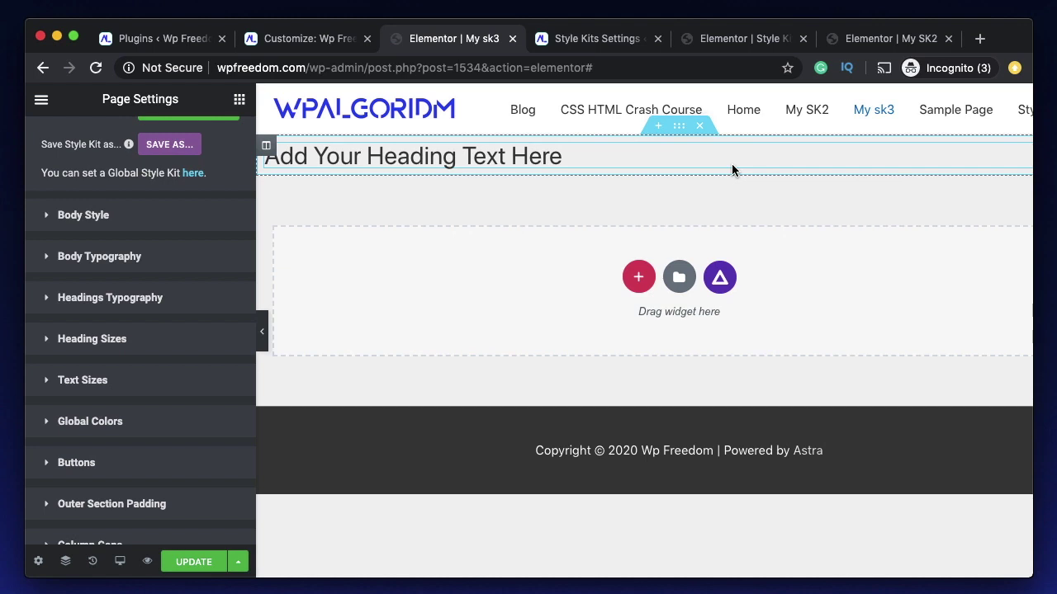
# - Assign the Global: My Sk1 style kit to the My sk3 page
pyautogui.scroll(5, 175, 231)
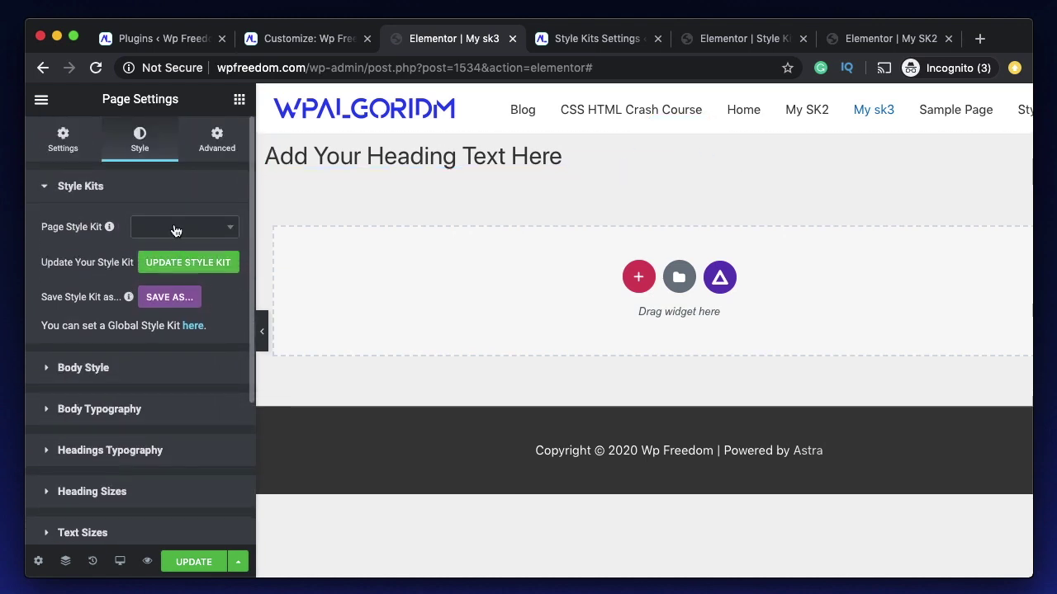
pyautogui.click(175, 230)
pyautogui.click(174, 293)
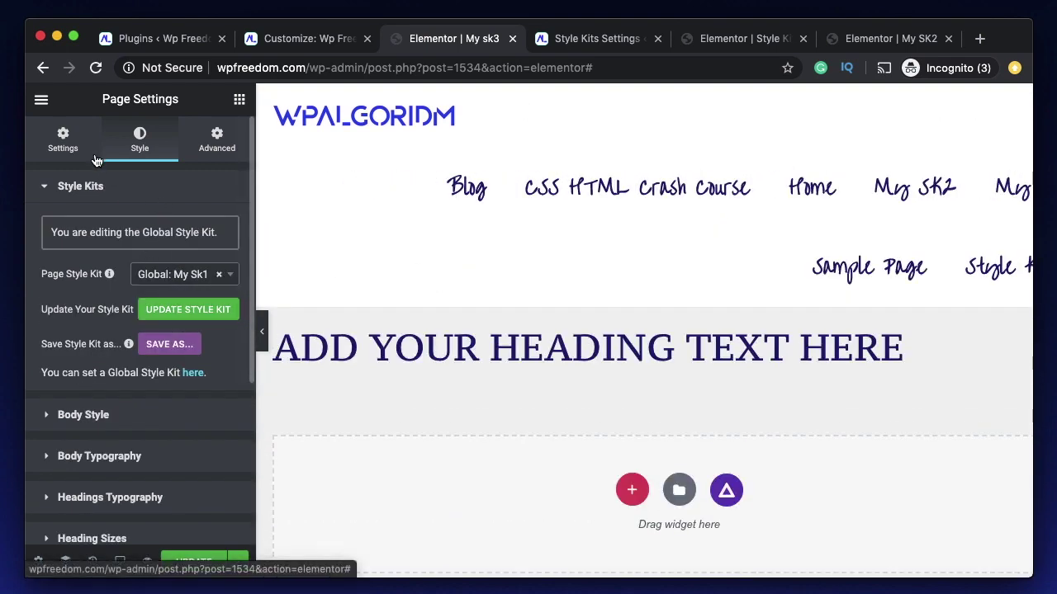
# - Try the Klik style kit on the My sk3 page and switch back to Global: My Sk1
pyautogui.click(180, 276)
pyautogui.click(173, 320)
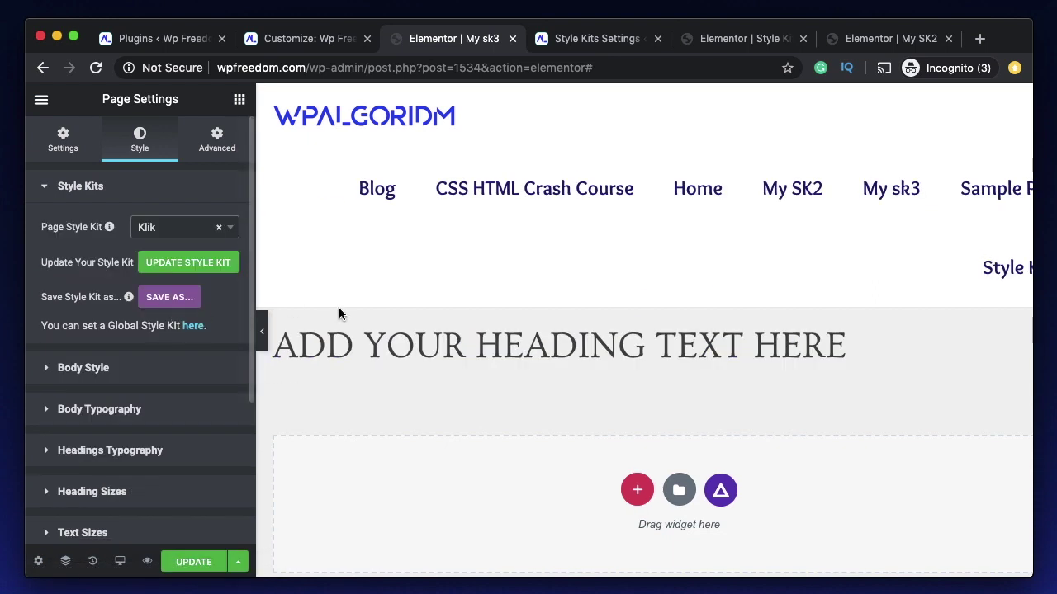
pyautogui.click(176, 234)
pyautogui.click(183, 297)
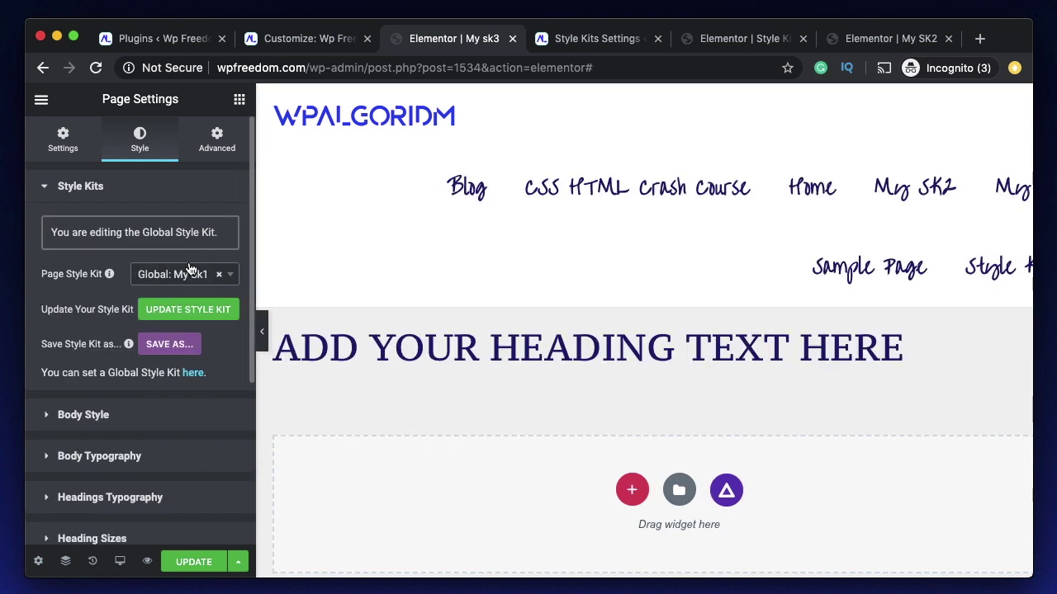
# - View the My sk3 page's custom CSS export without copying it and check the page's advanced Custom CSS section
pyautogui.click(144, 187)
pyautogui.scroll(-2, 108, 495)
pyautogui.scroll(2, 111, 537)
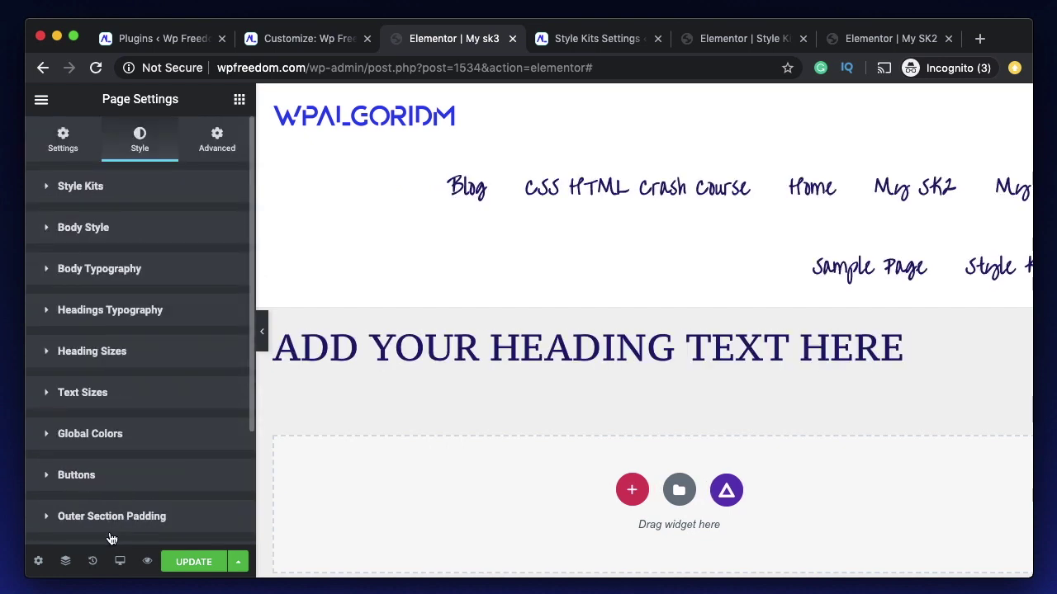
pyautogui.scroll(-2, 111, 539)
pyautogui.click(181, 522)
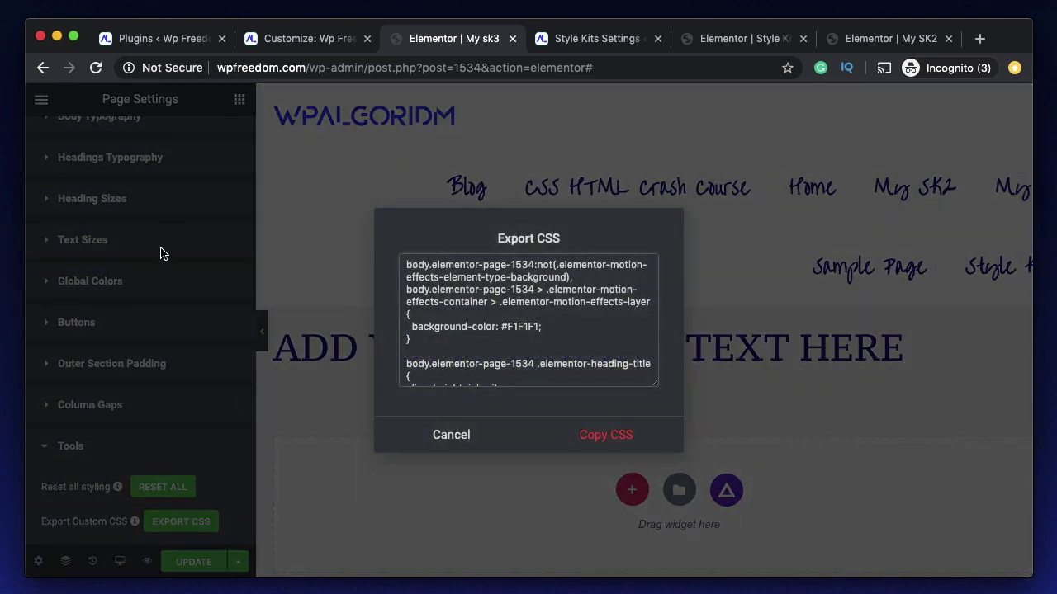
pyautogui.click(446, 434)
pyautogui.scroll(3, 118, 405)
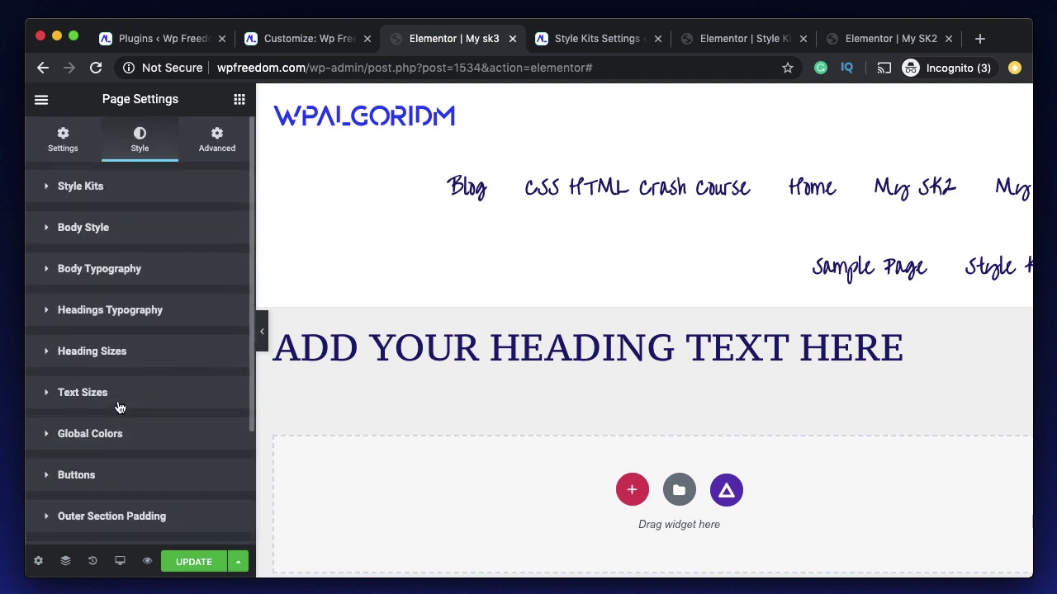
pyautogui.click(39, 562)
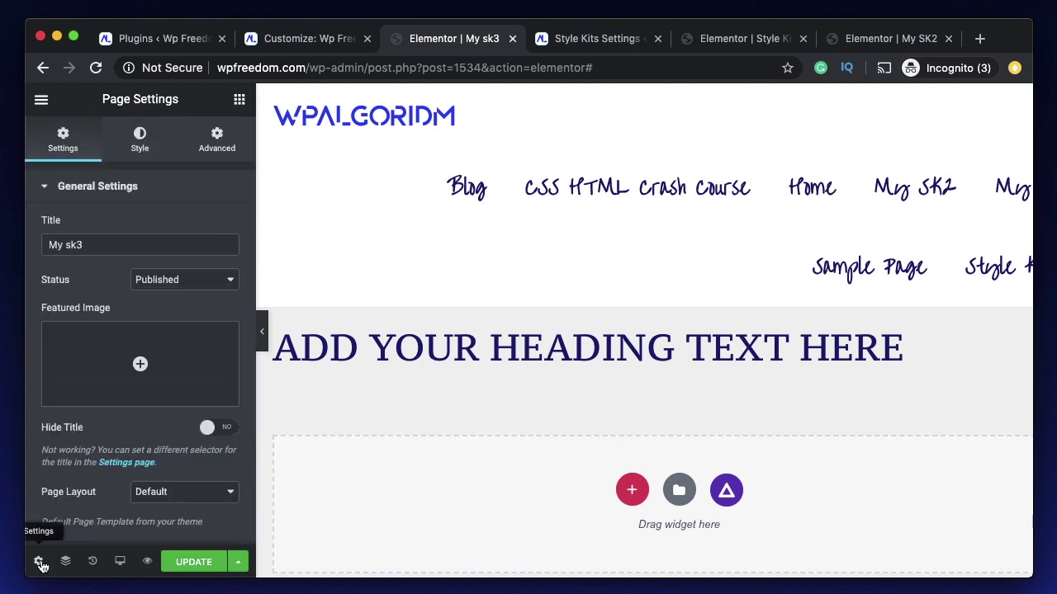
pyautogui.click(209, 145)
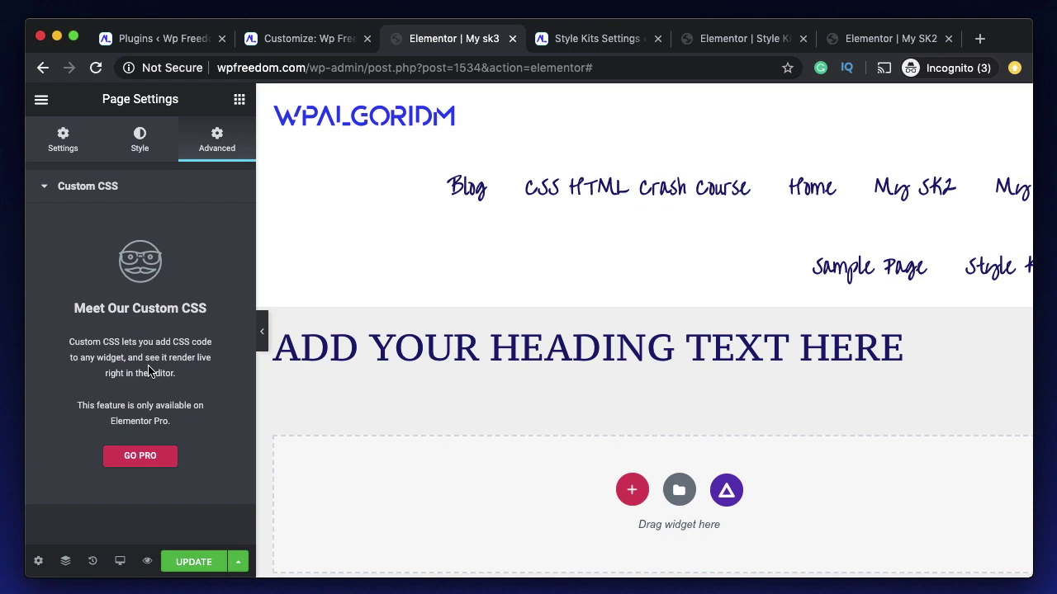
# - Review the elementor-page-1515 rules in the Customizer's CSS editor and go to the installed plugins page
pyautogui.click(274, 41)
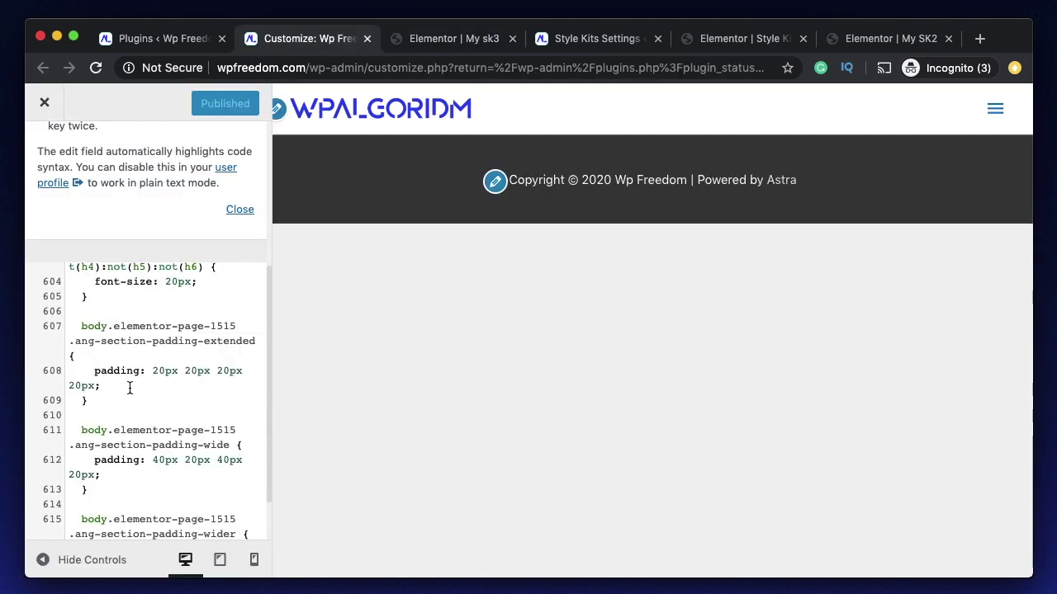
pyautogui.scroll(10, 130, 388)
pyautogui.scroll(10, 130, 388)
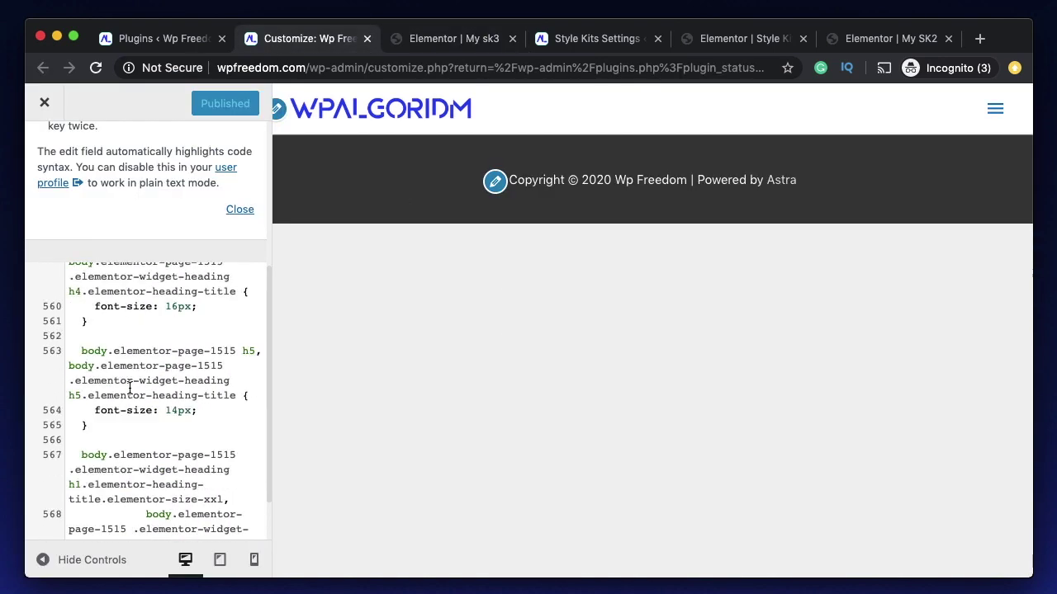
pyautogui.click(184, 38)
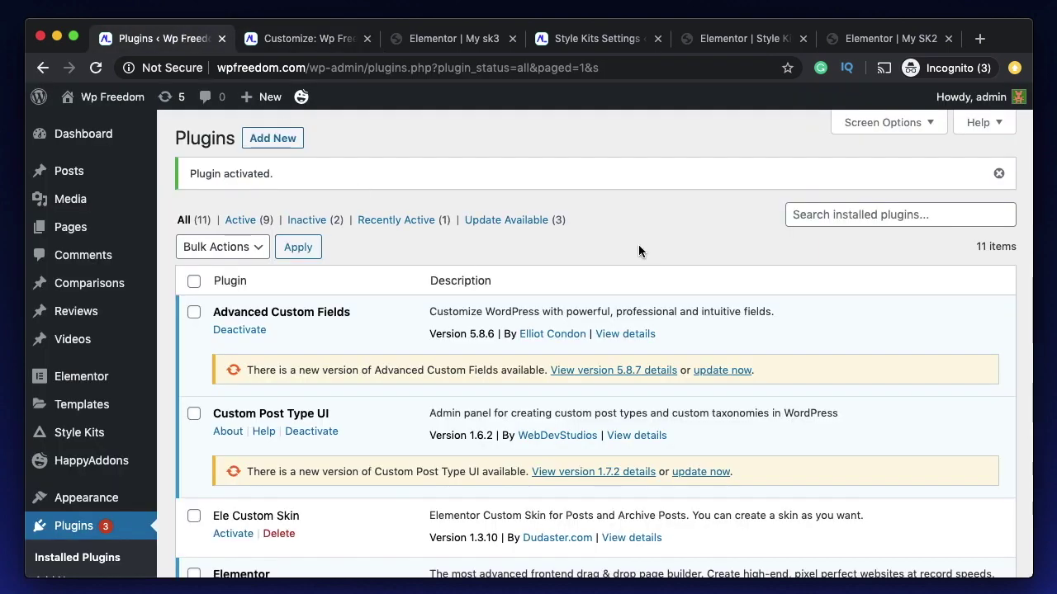